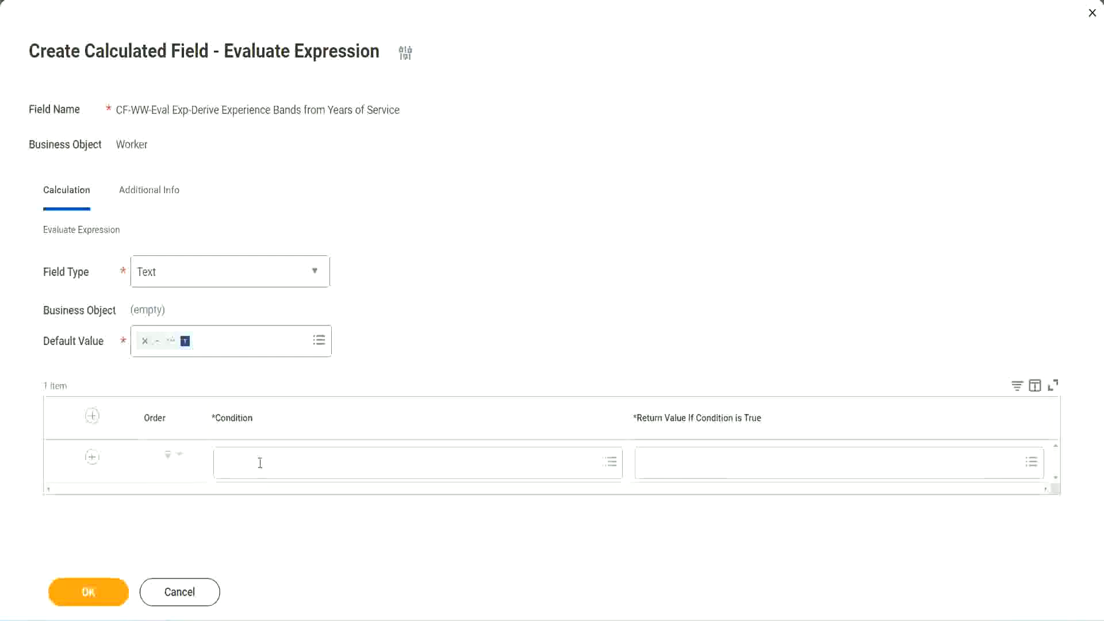
Set the first row's condition to CF-WW-TF-Length of Service between 0 and 7 years, copying the field name from the Notepad++ notes
click(260, 464)
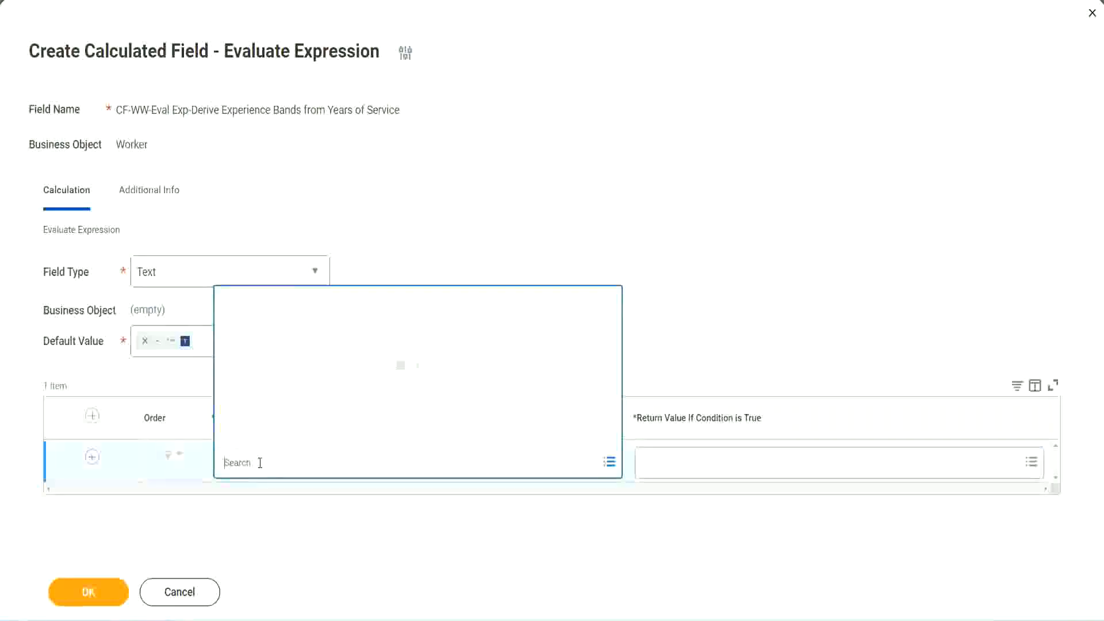
click(423, 257)
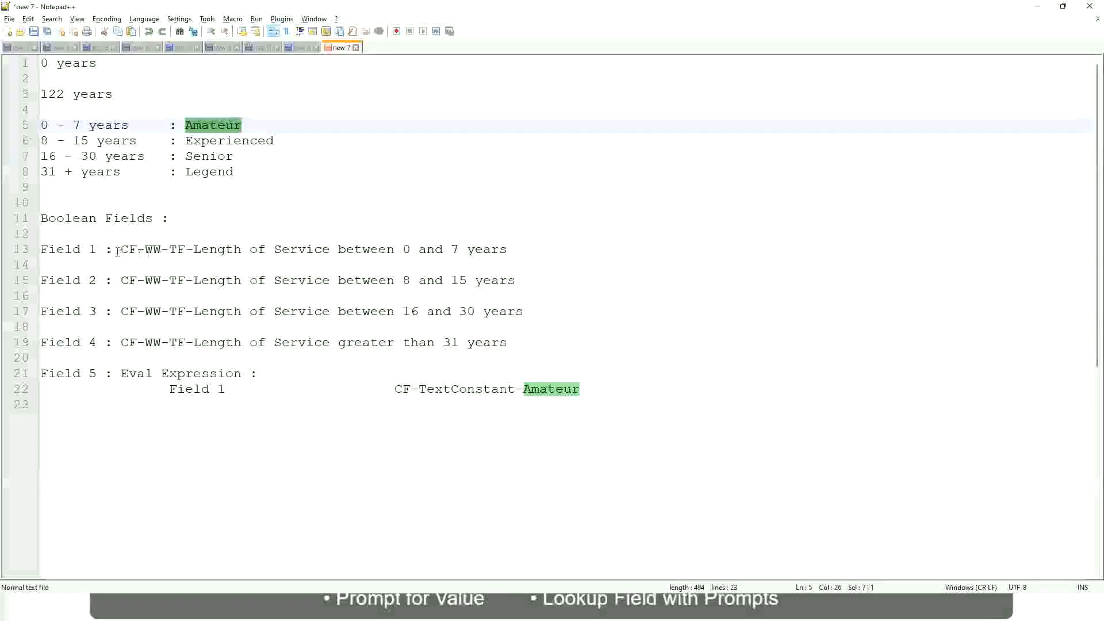
drag(122, 249, 508, 253)
key(ctrl+c)
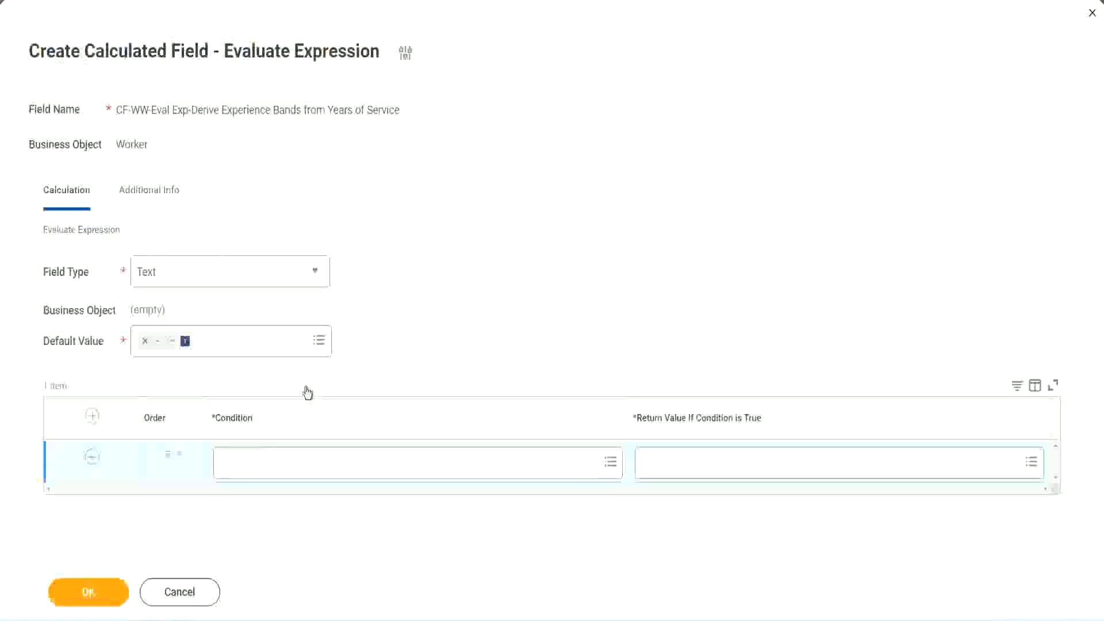
click(281, 467)
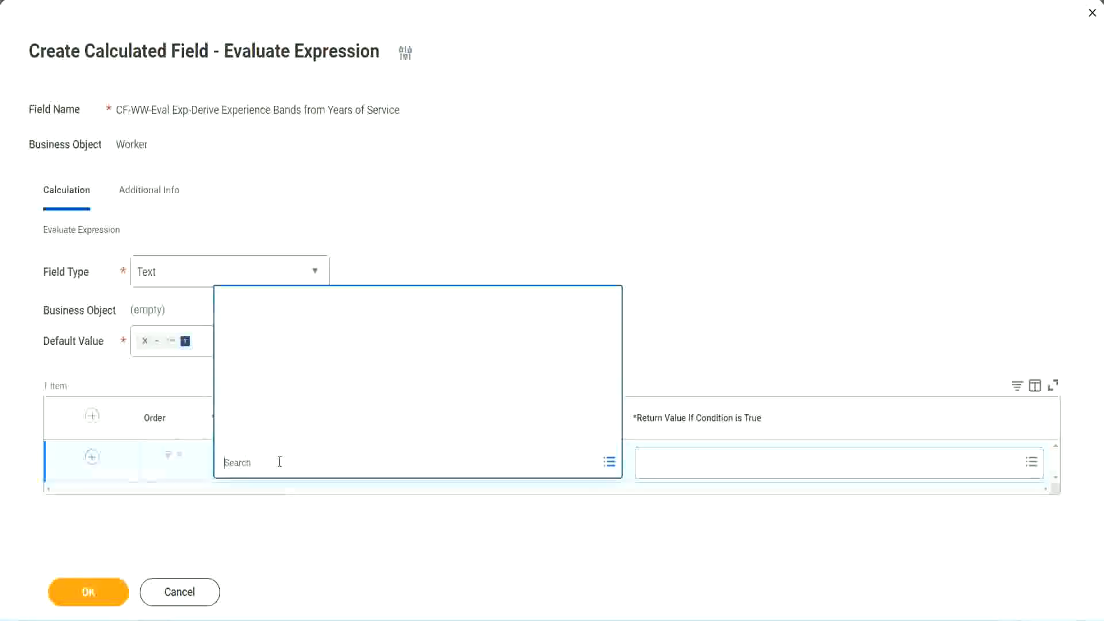
key(ctrl+v)
key(Return)
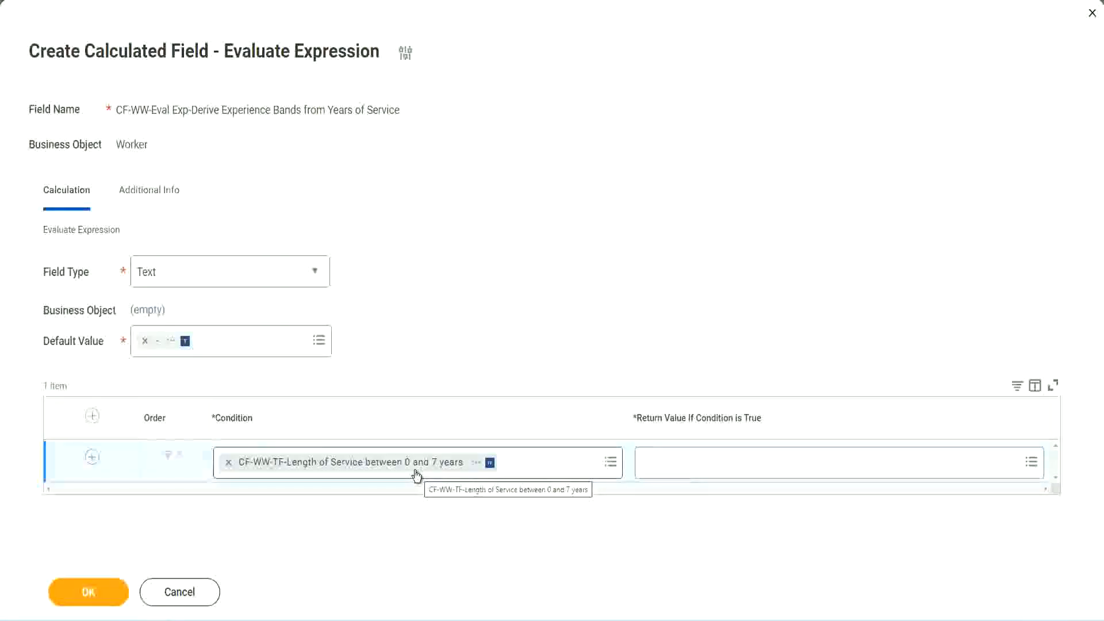
click(718, 472)
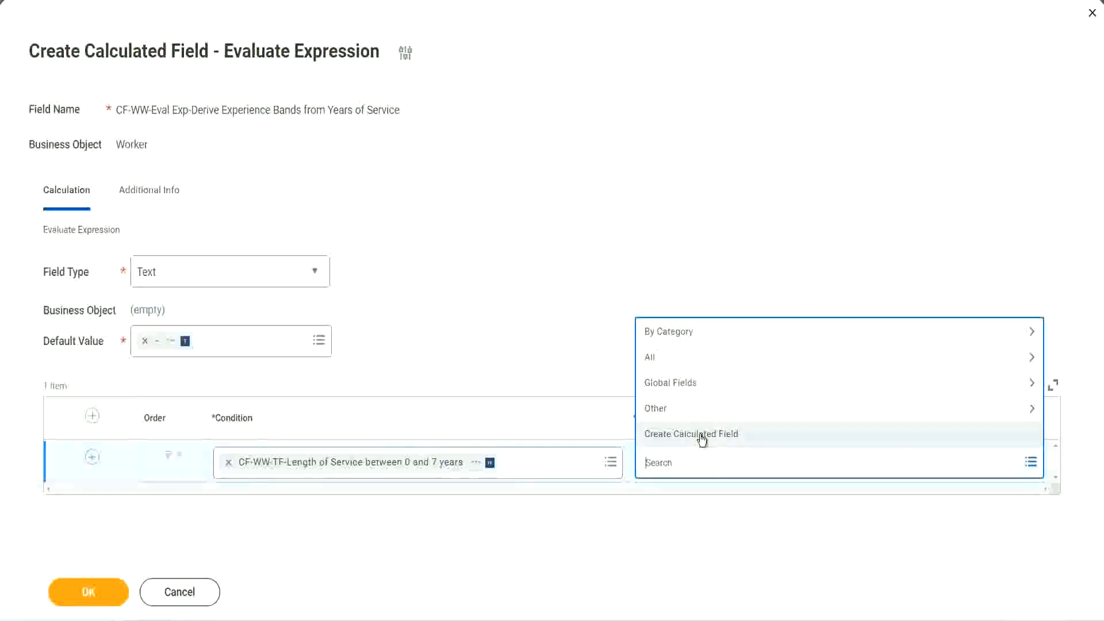
click(640, 288)
click(665, 469)
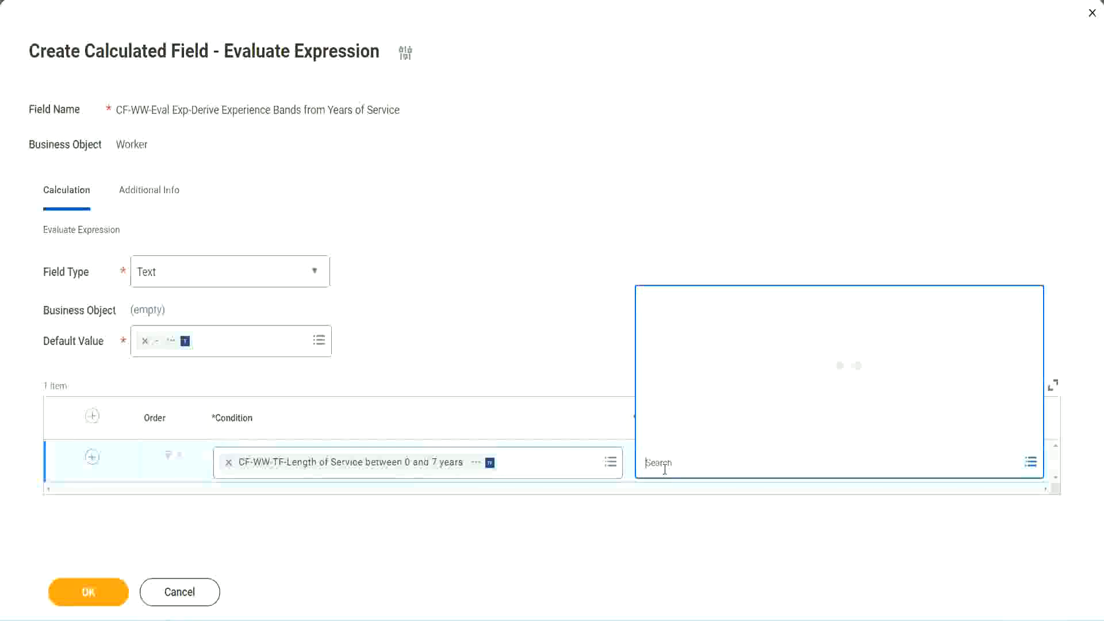
text(Amaterue)
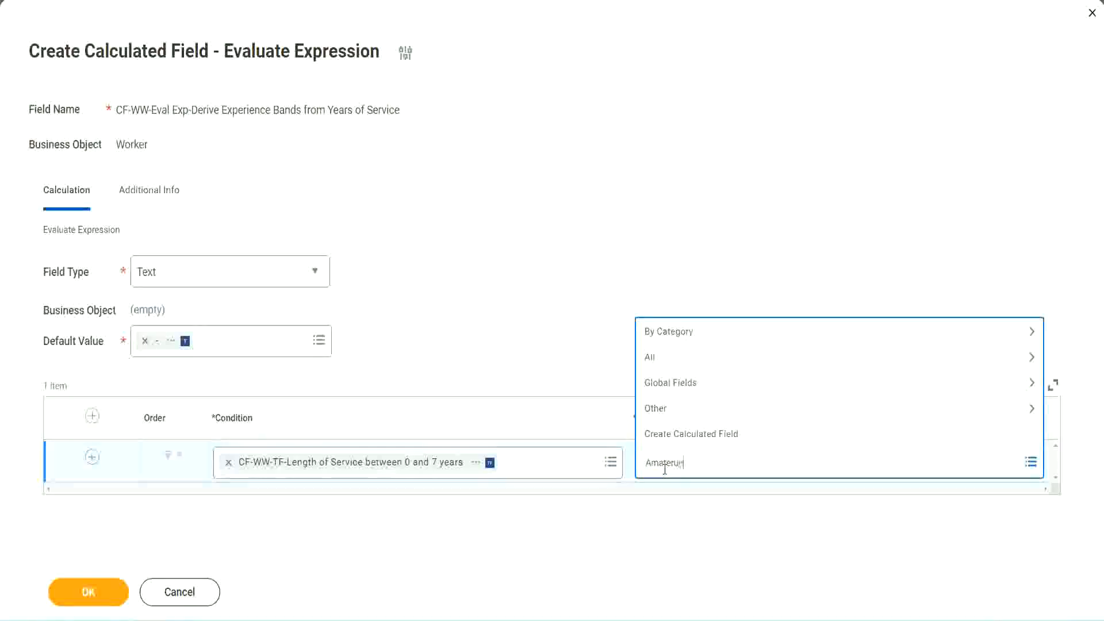
click(560, 339)
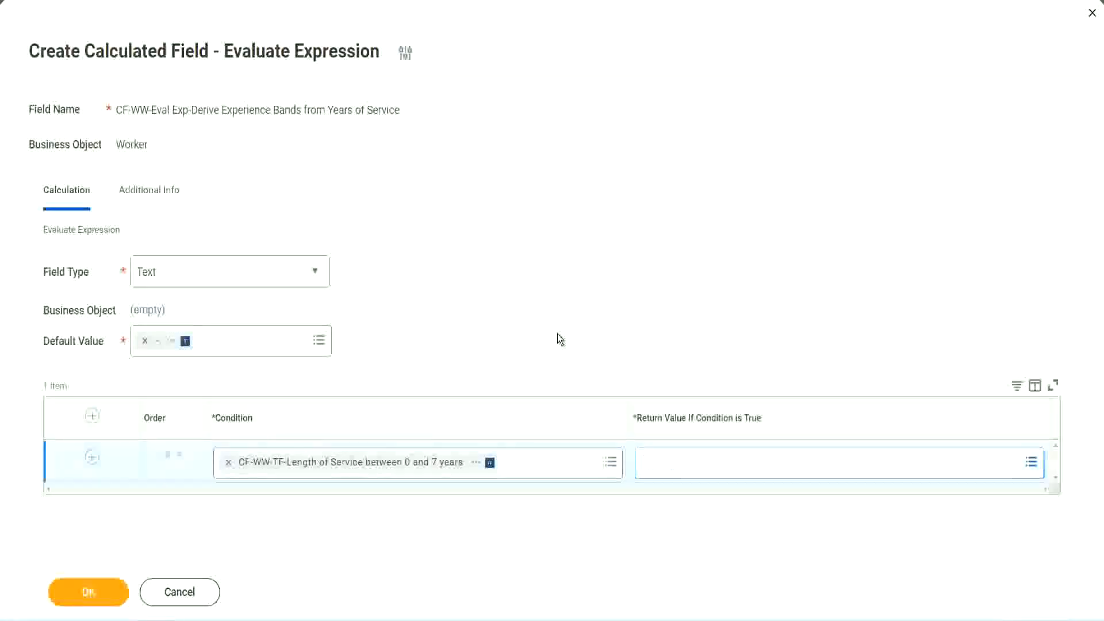
click(695, 469)
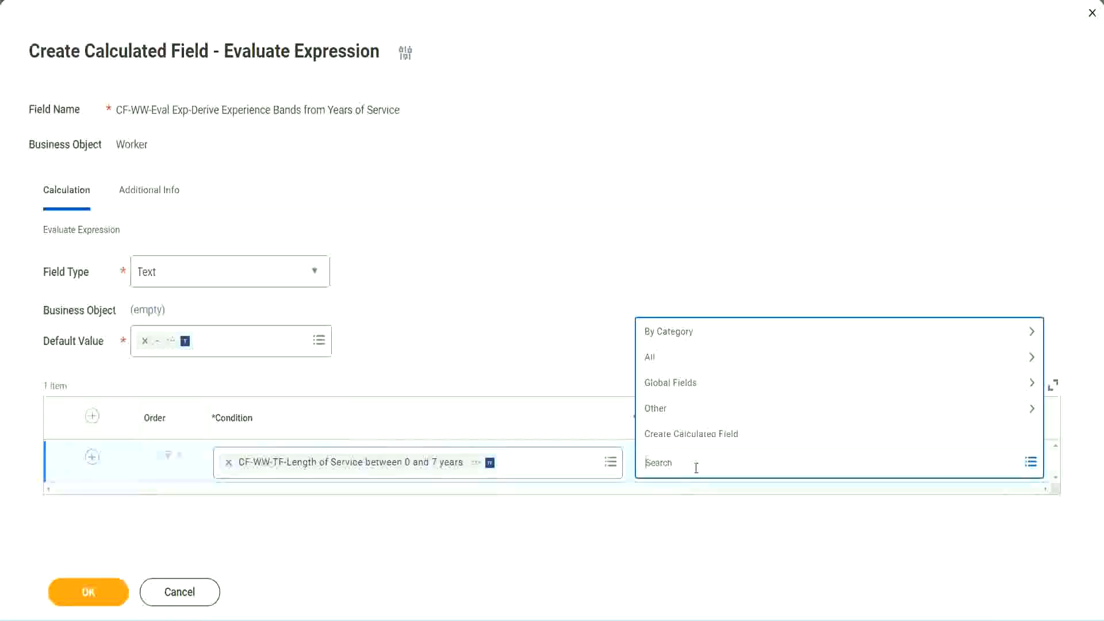
click(558, 340)
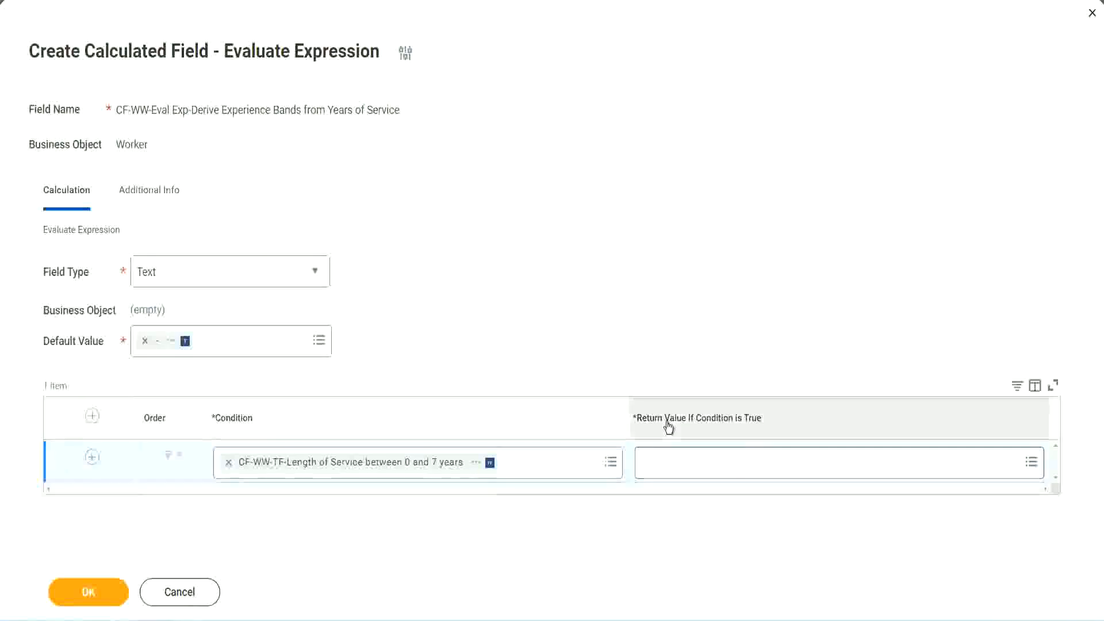
Start a new calculated field for the first row's return value and name it CF-WW-TC-Amateur
click(716, 466)
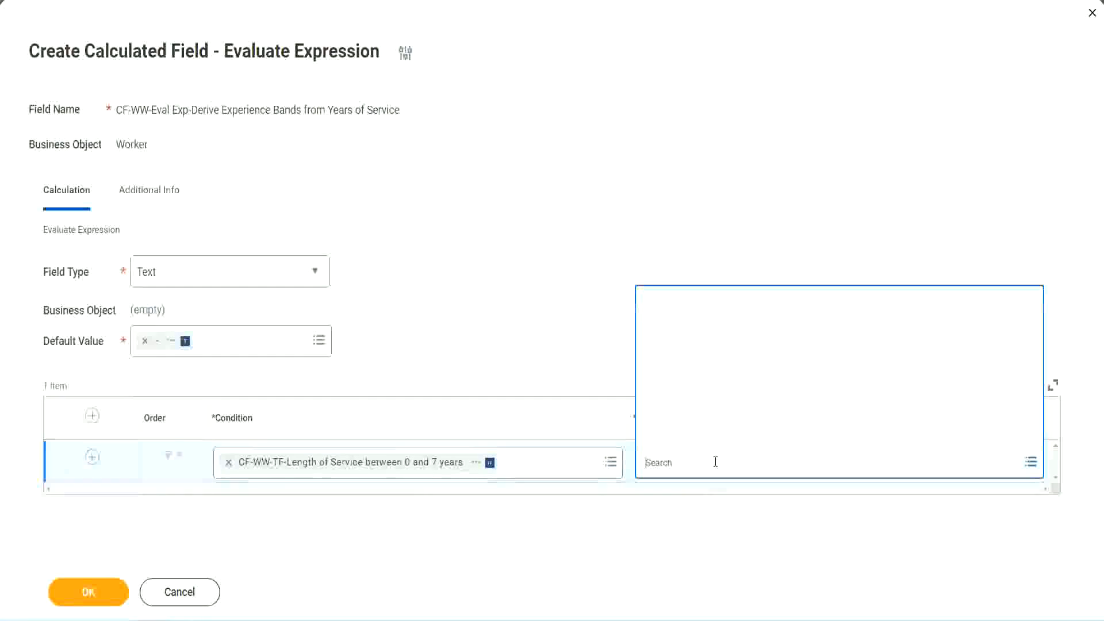
click(707, 435)
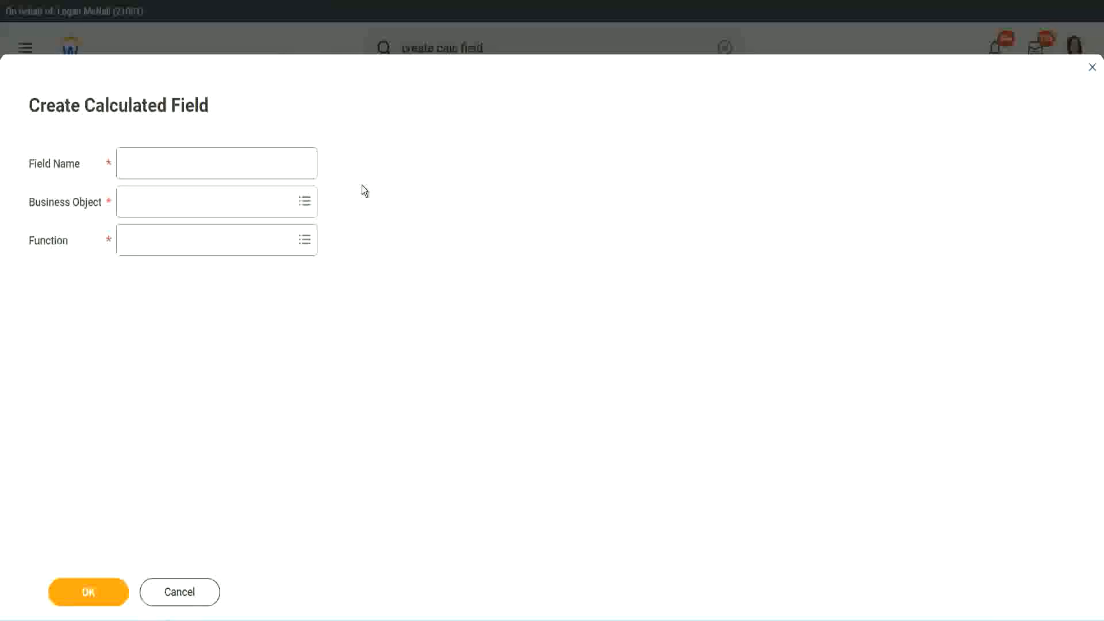
click(136, 164)
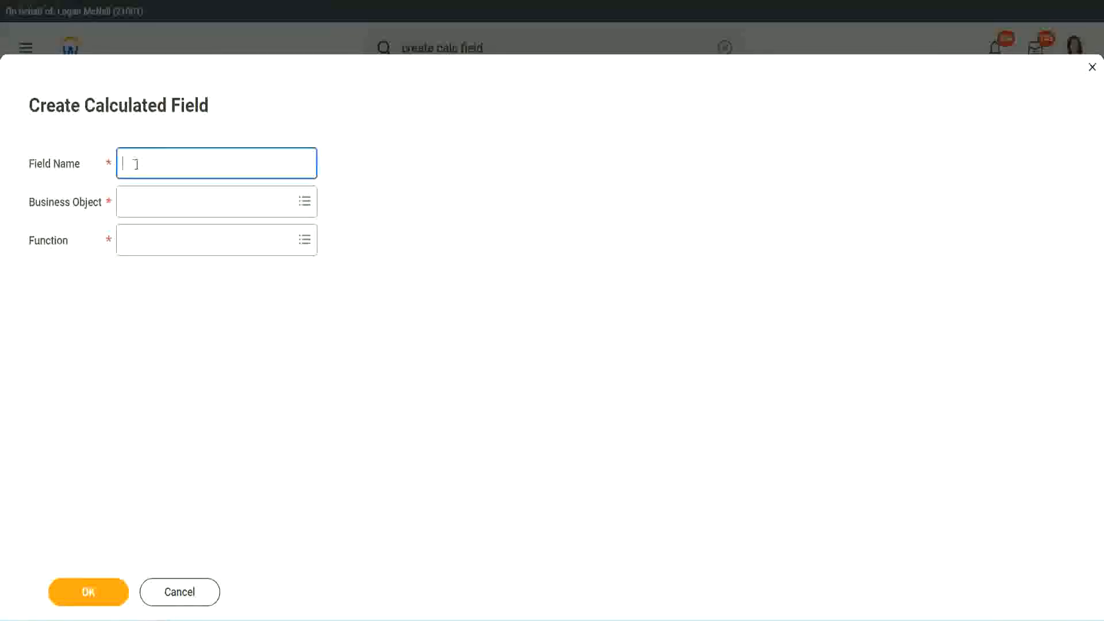
text(CF-TC-Am)
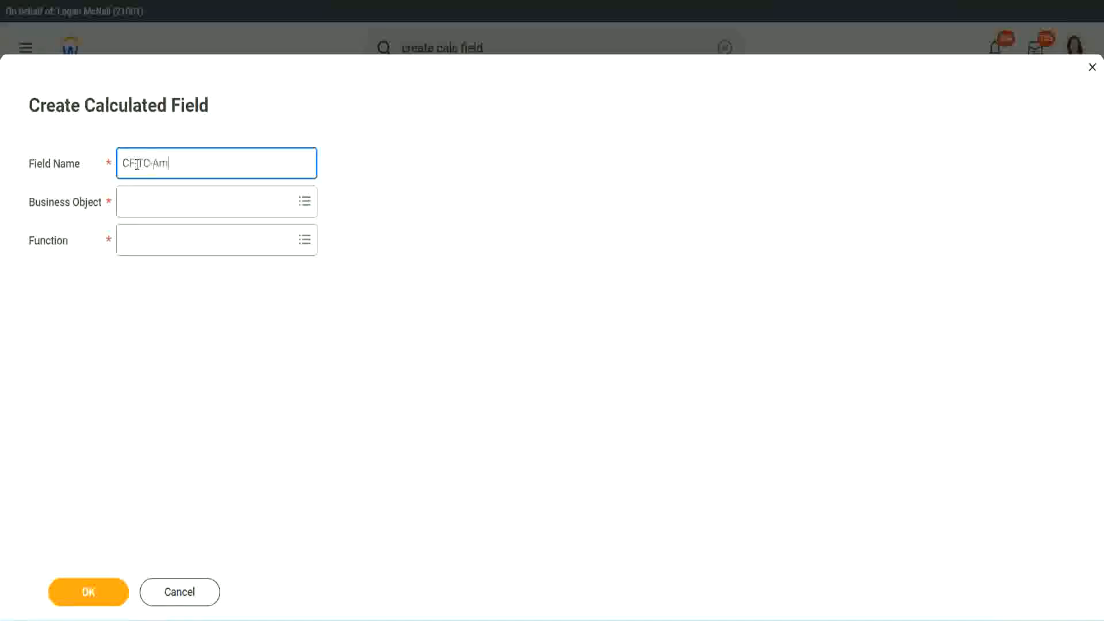
text(ateur)
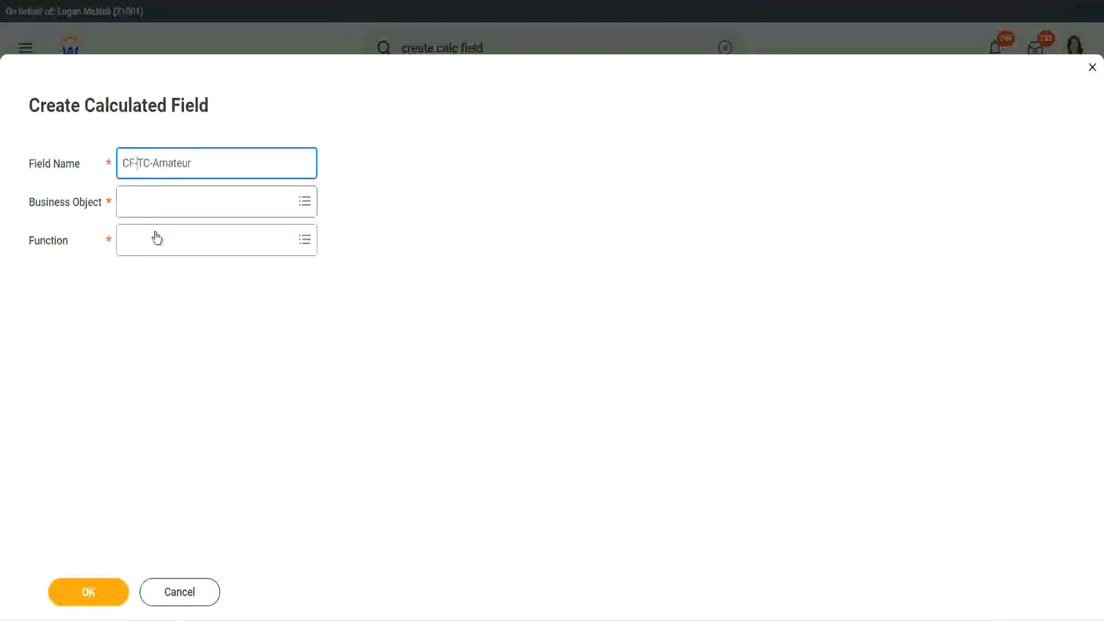
text(WW-)
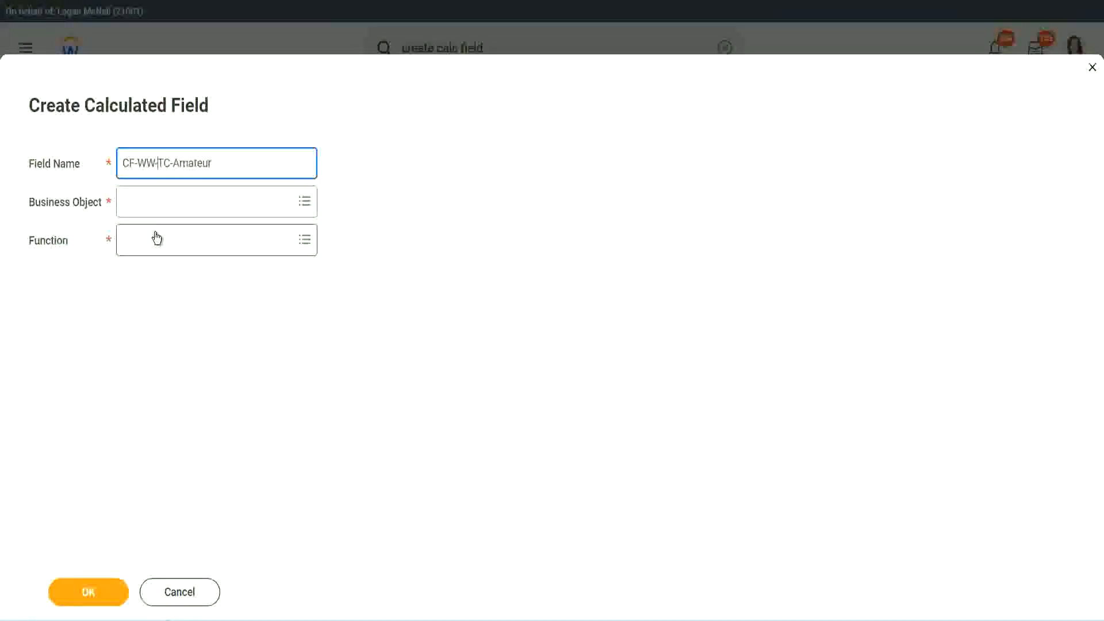
Set the business object of the new calculated field to Global
click(156, 202)
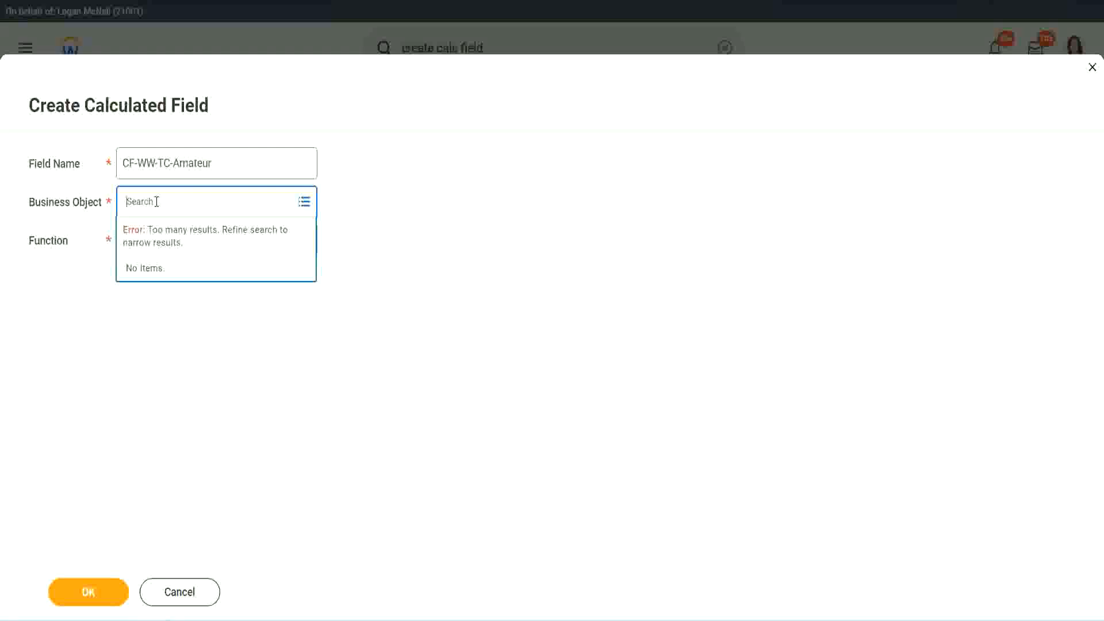
text(worker)
key(BackSpace)
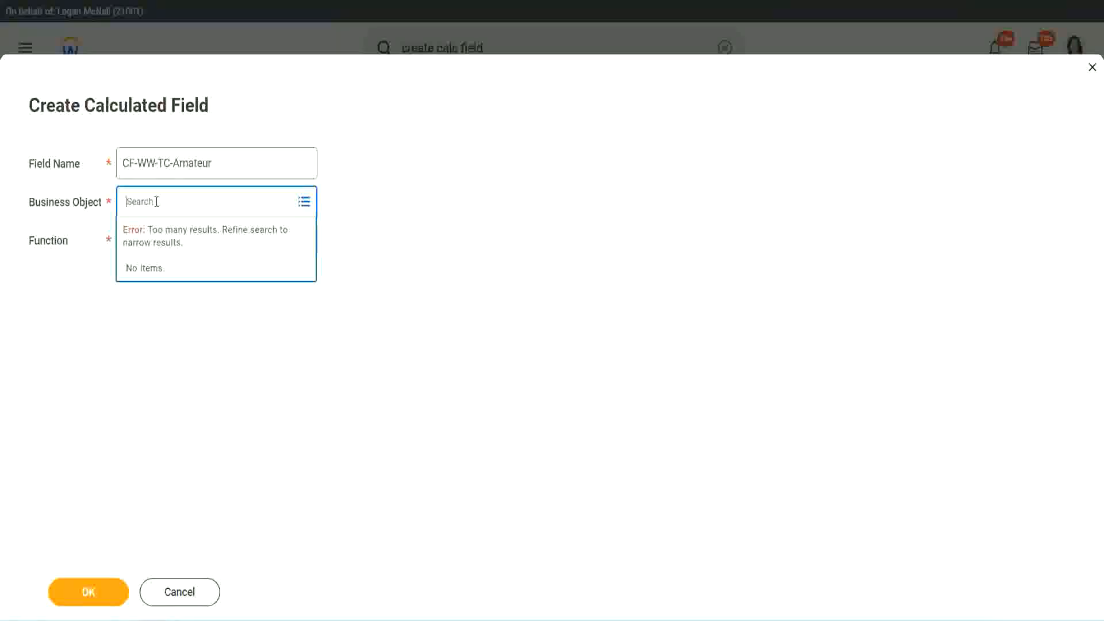
text(global)
key(Return)
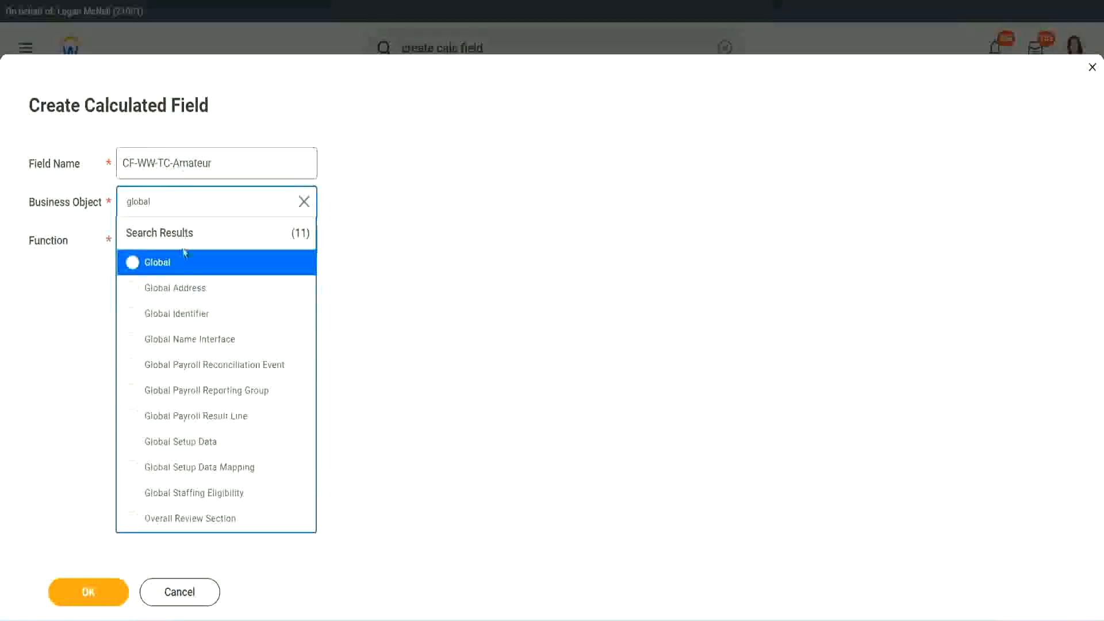
click(164, 268)
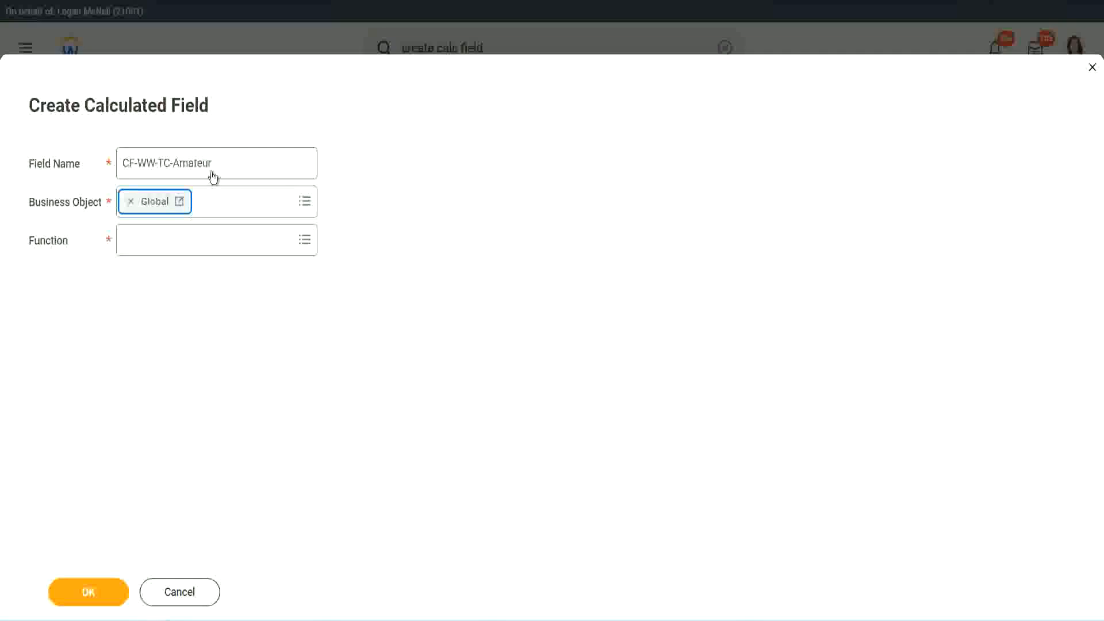
triple_click(285, 156)
click(188, 162)
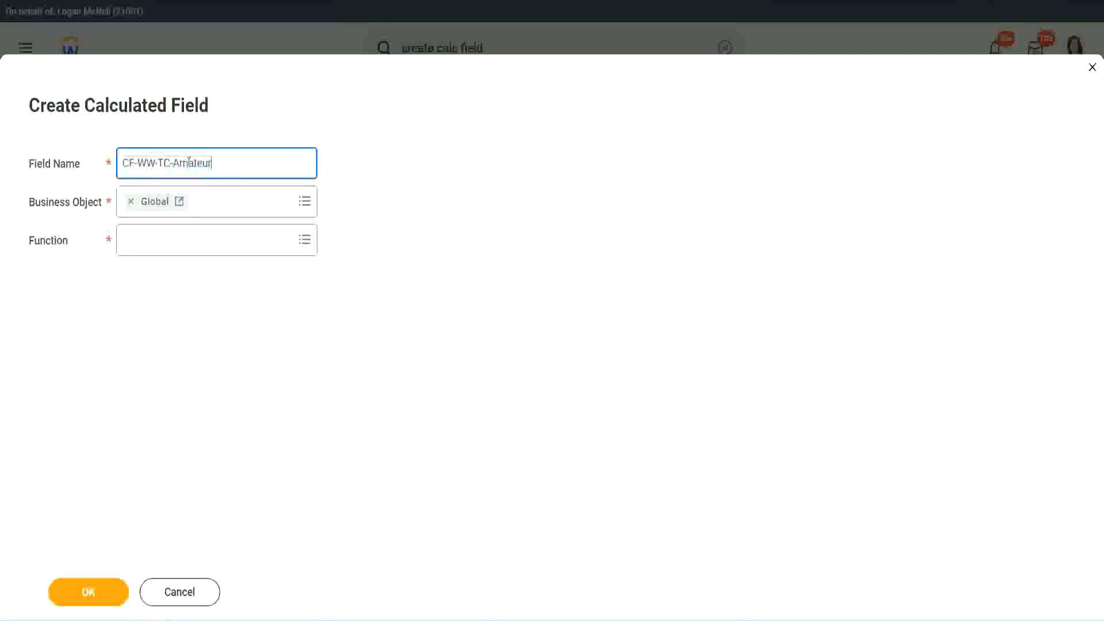
double_click(198, 163)
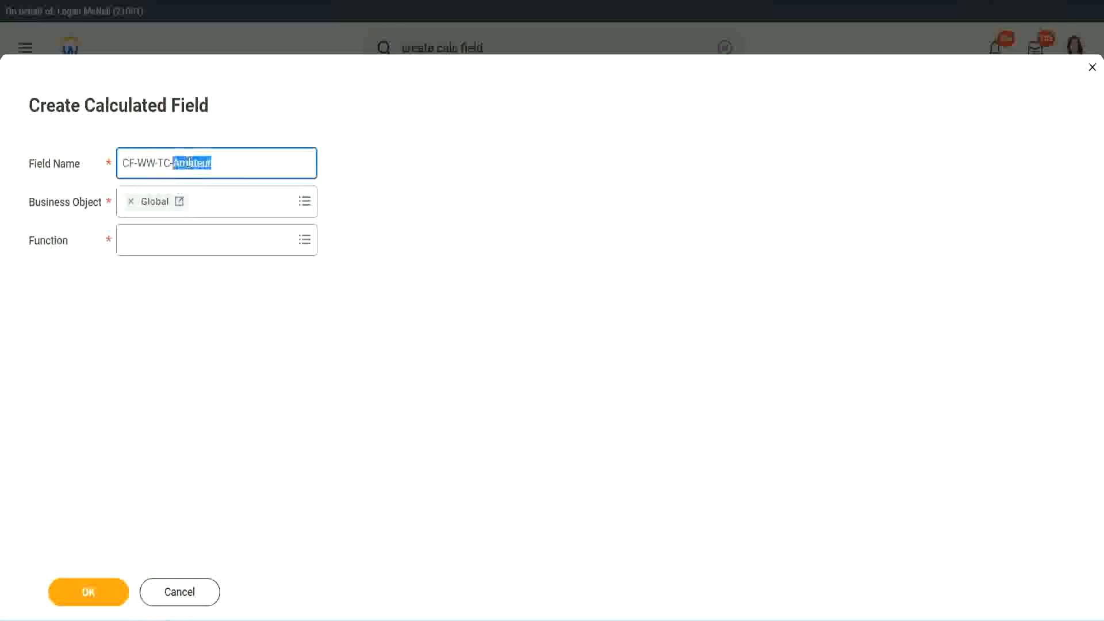
click(229, 160)
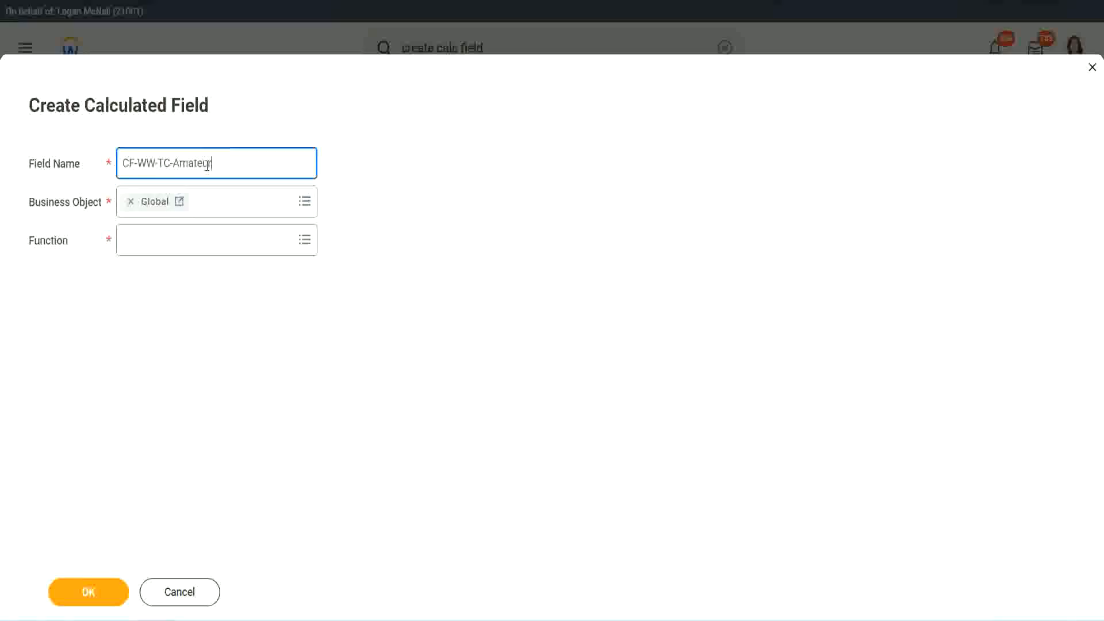
double_click(206, 165)
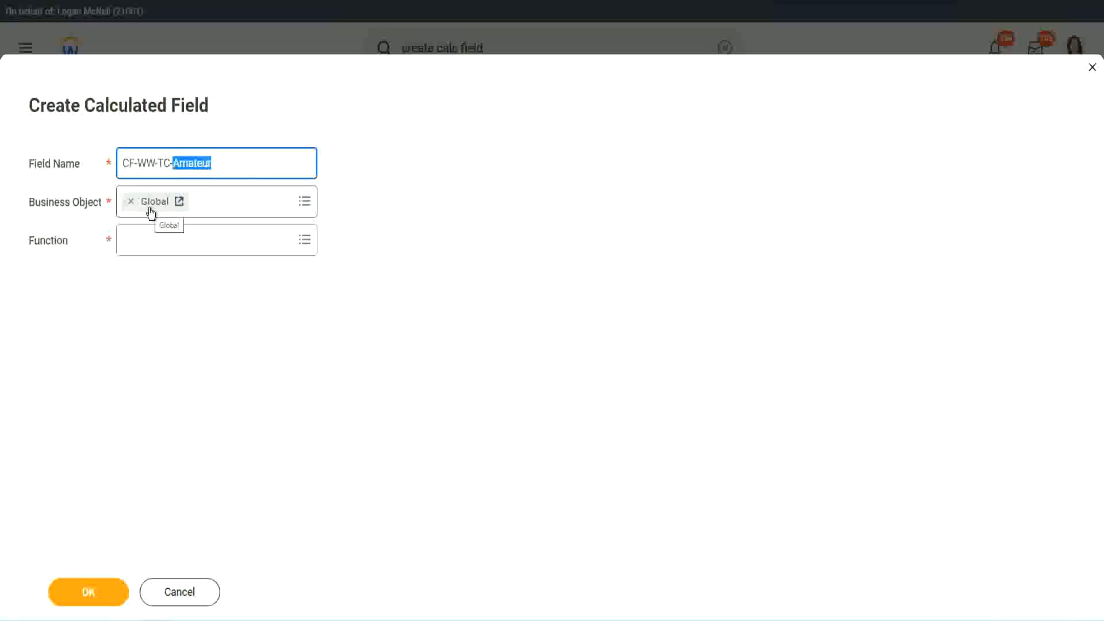
Choose Text Constant as the function for CF-WW-TC-Amateur and continue to its calculation settings
click(154, 239)
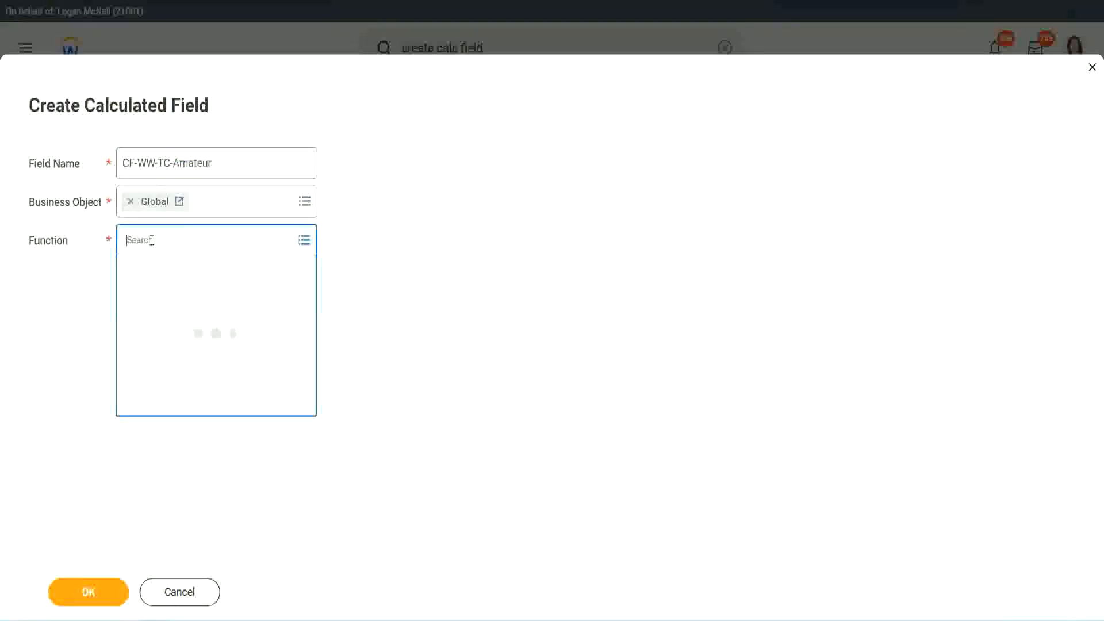
text(text const)
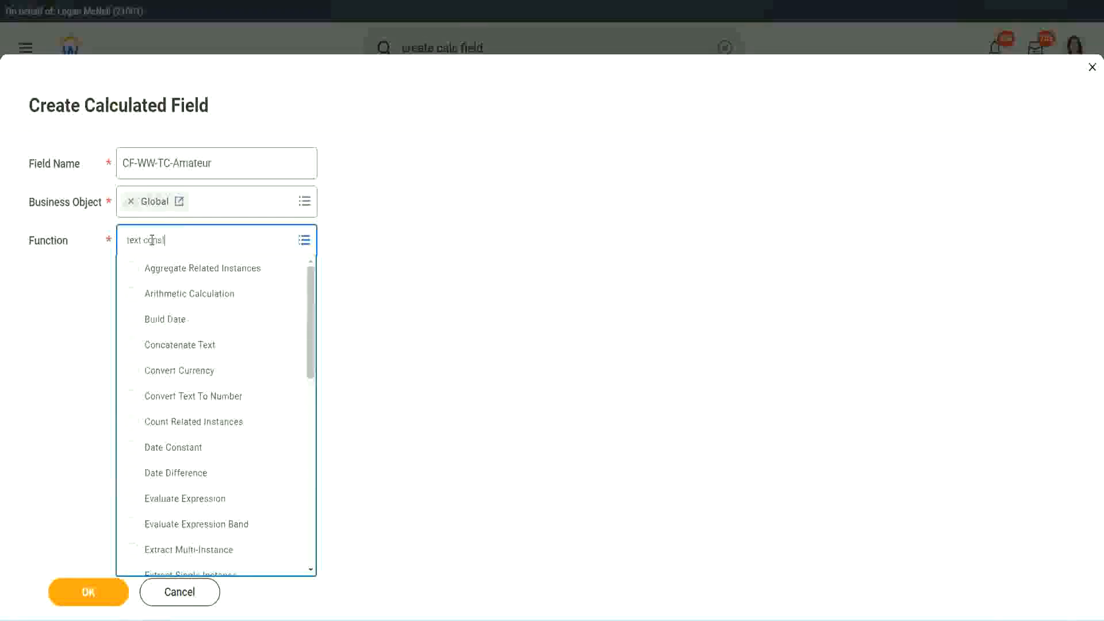
key(Return)
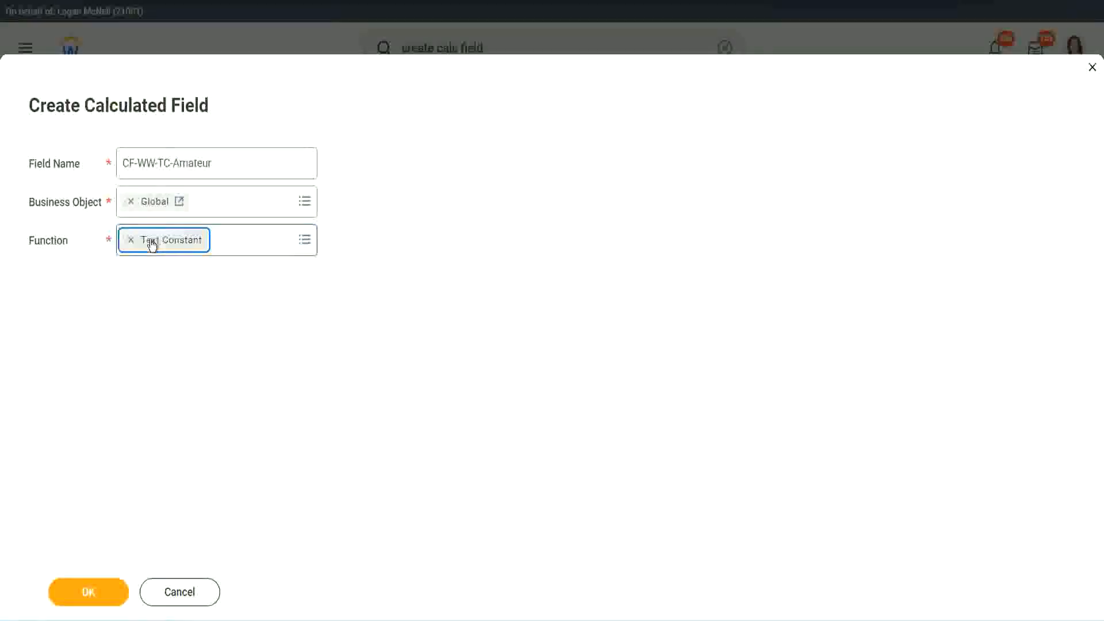
click(91, 598)
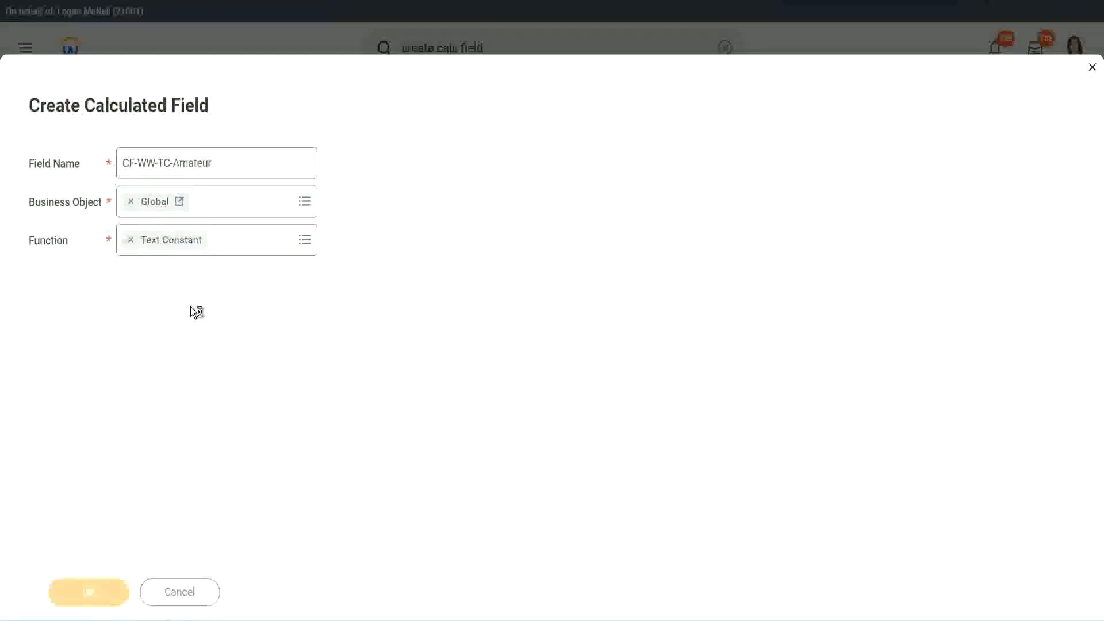
Set the text constant to Amateur and save the field as the first condition's return value
click(184, 326)
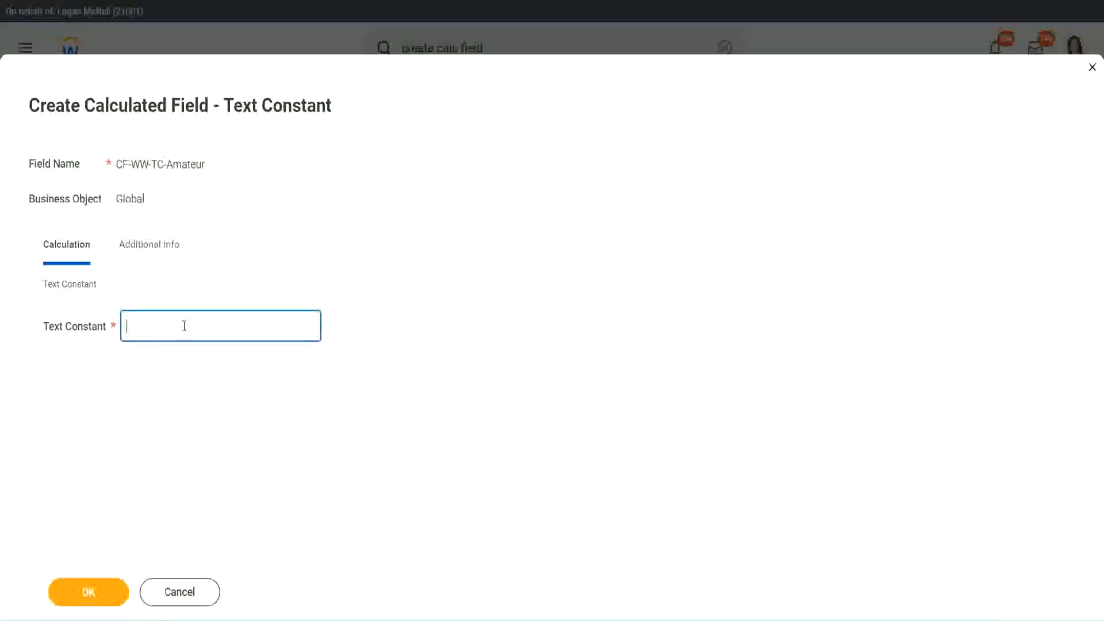
text(Amateur)
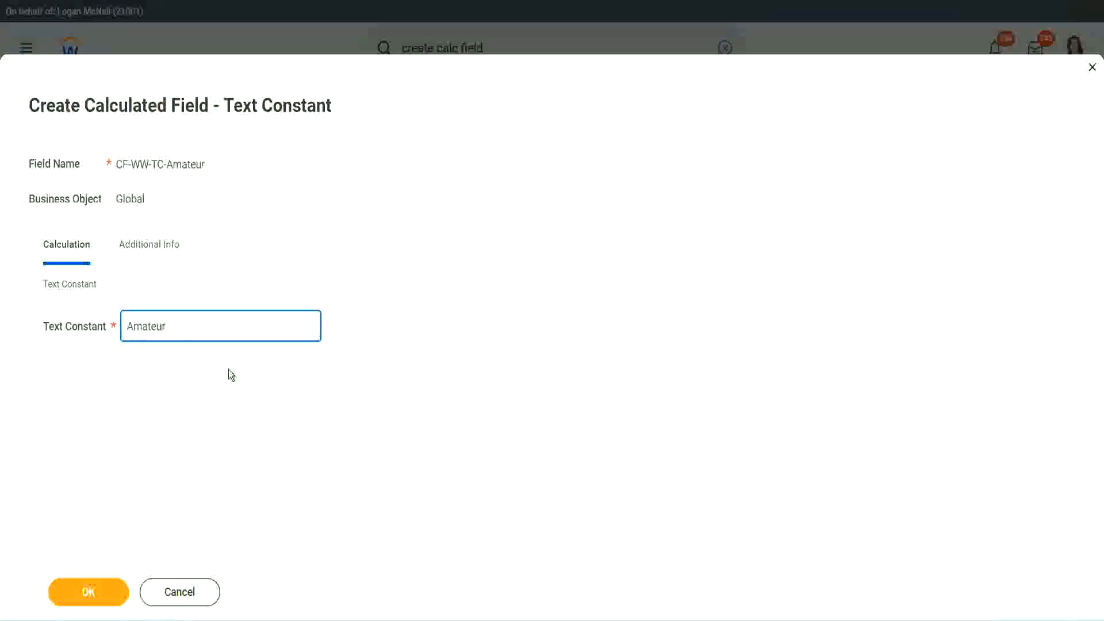
click(86, 592)
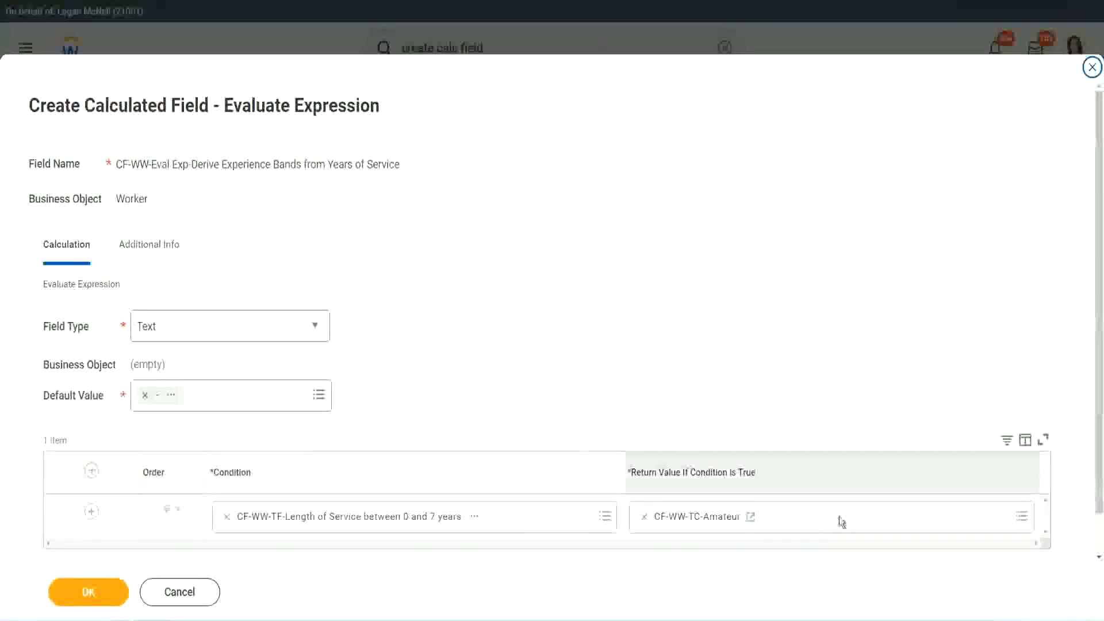
Copy the CF-WW-TC-Amateur field name and add three more condition rows below the first one
right_click(685, 520)
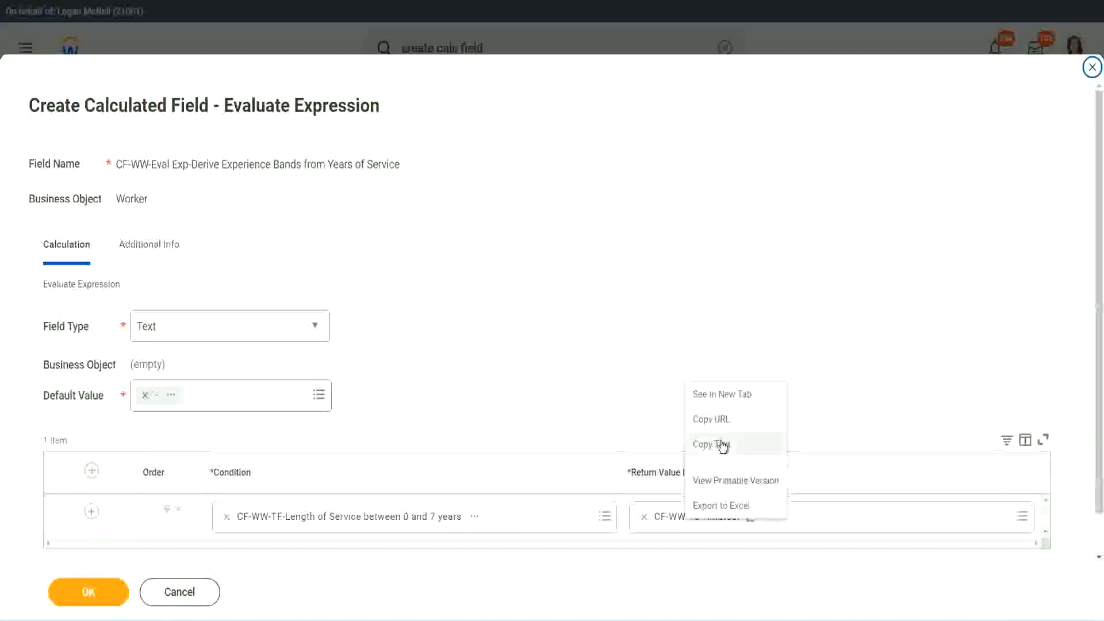
click(722, 443)
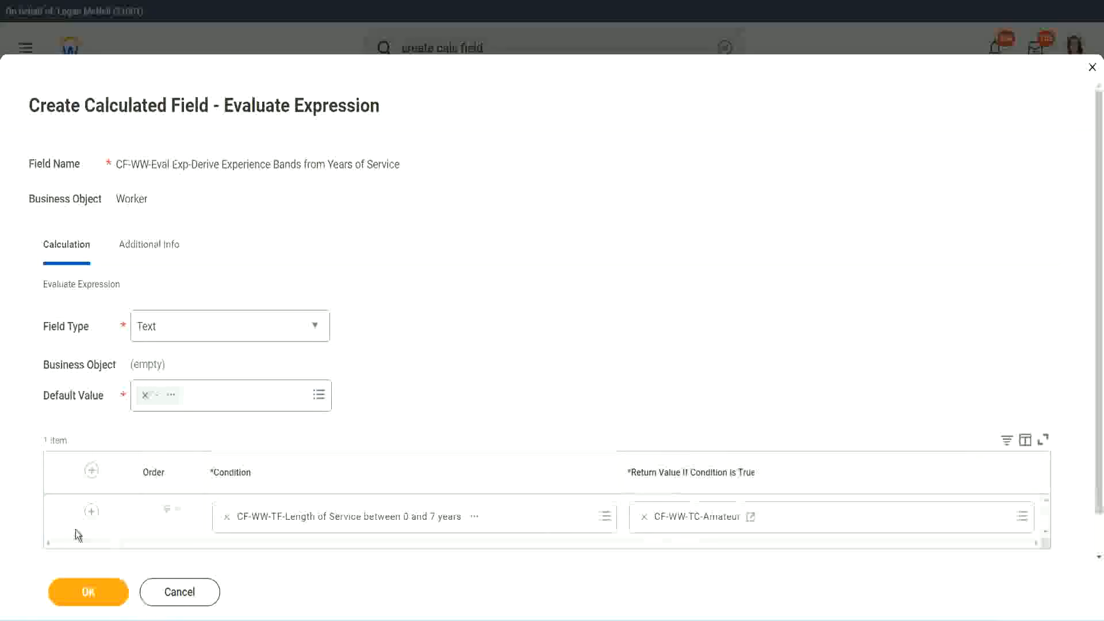
click(91, 512)
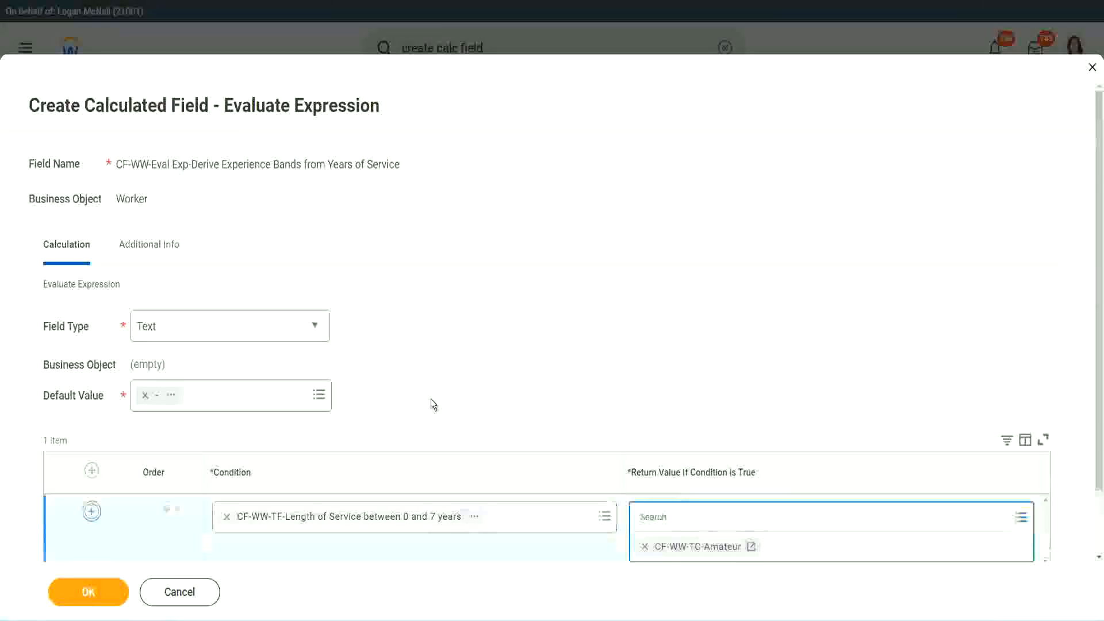
scroll(430, 399, down, 3)
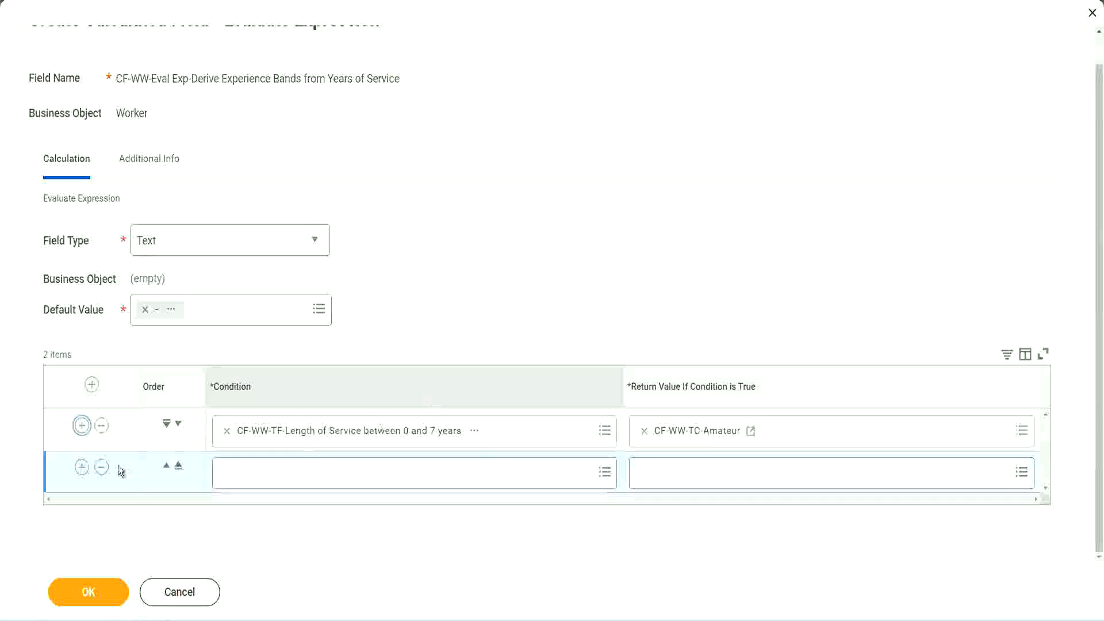
click(84, 472)
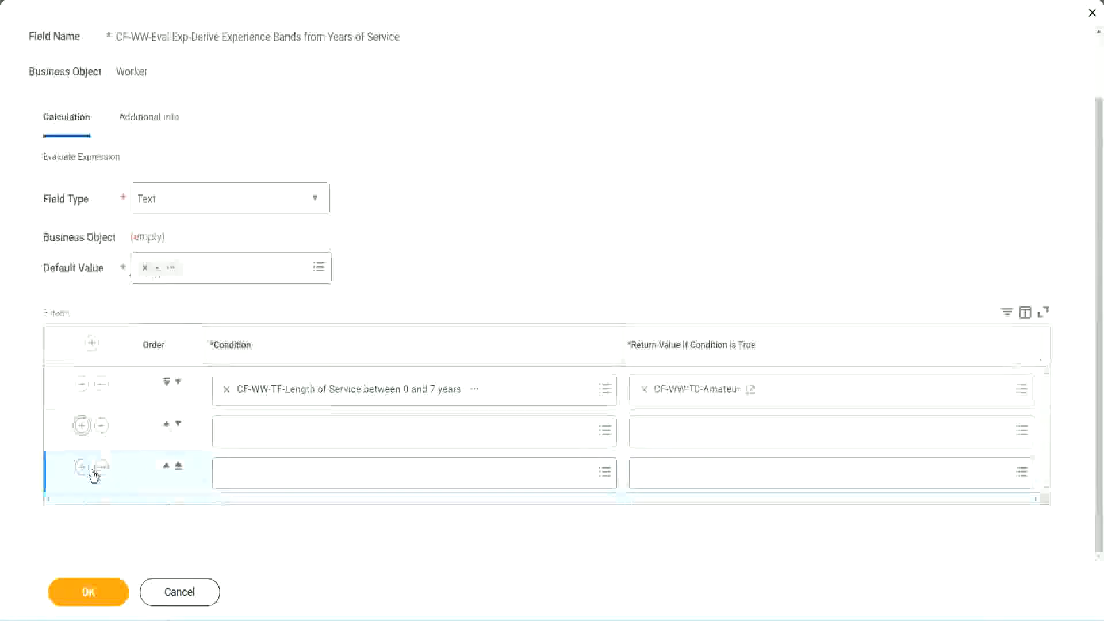
Set the second row's condition to CF-WW-TF-Length of Service between 8 and 15 years
click(271, 436)
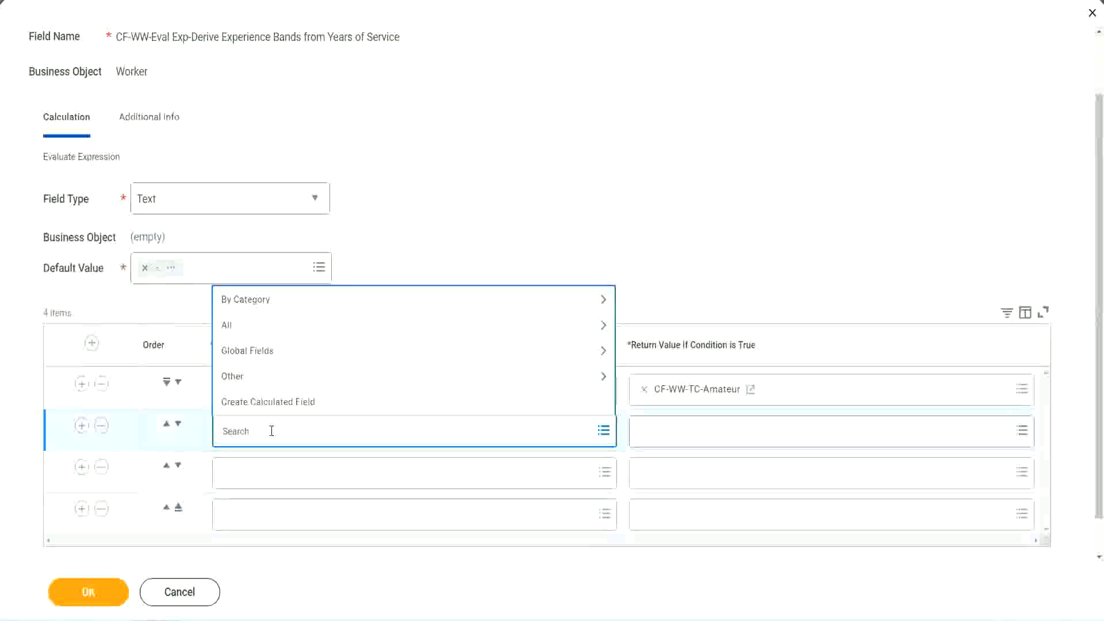
text(cf-ww)
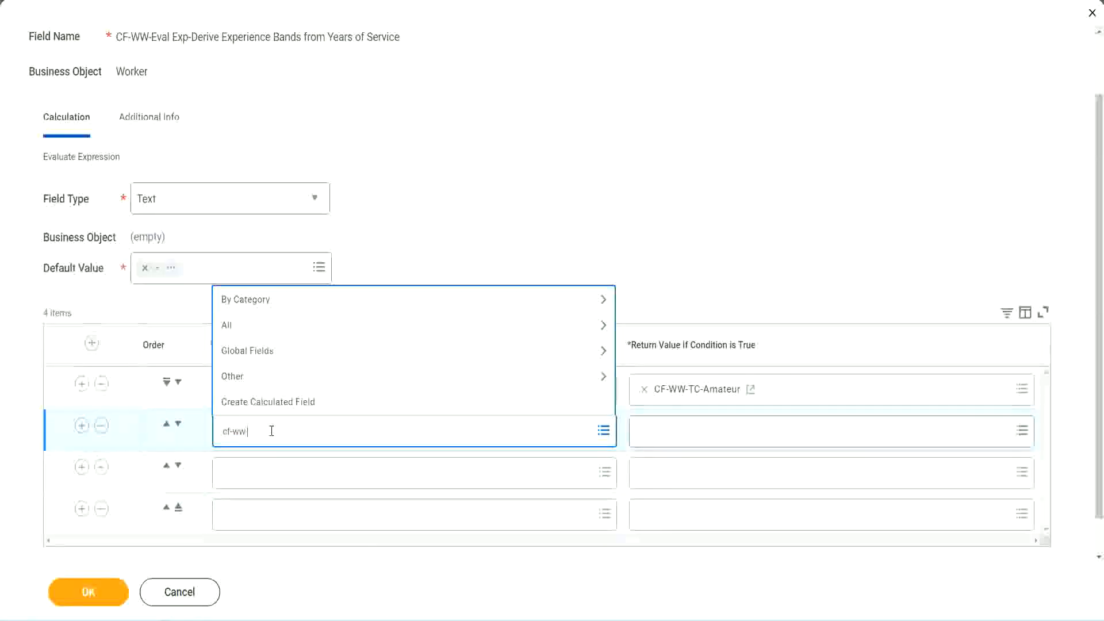
text(-tf)
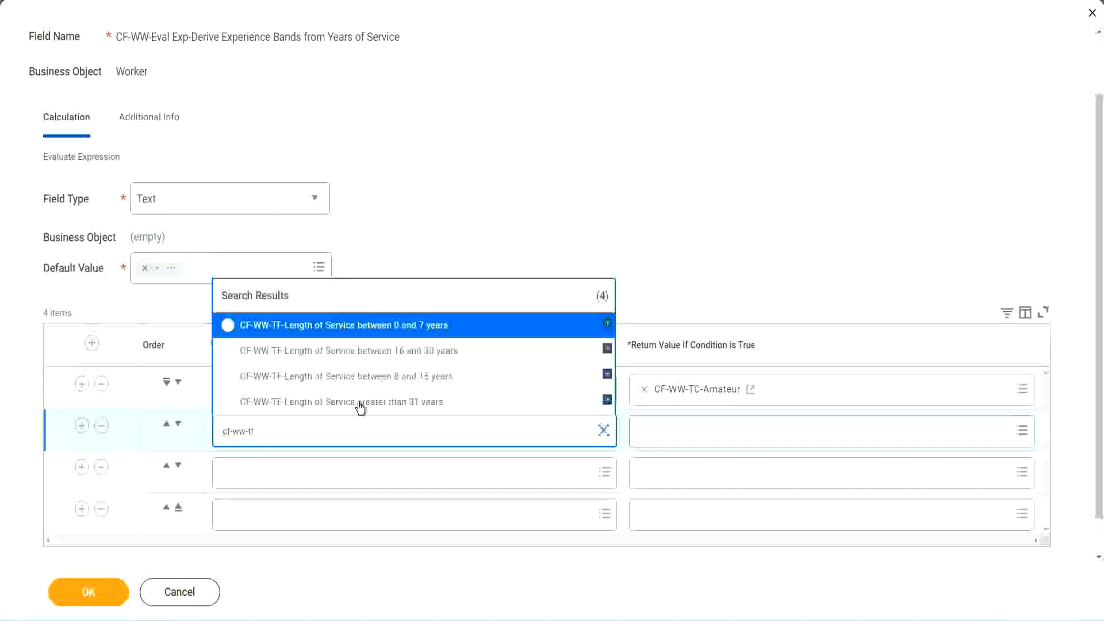
click(426, 377)
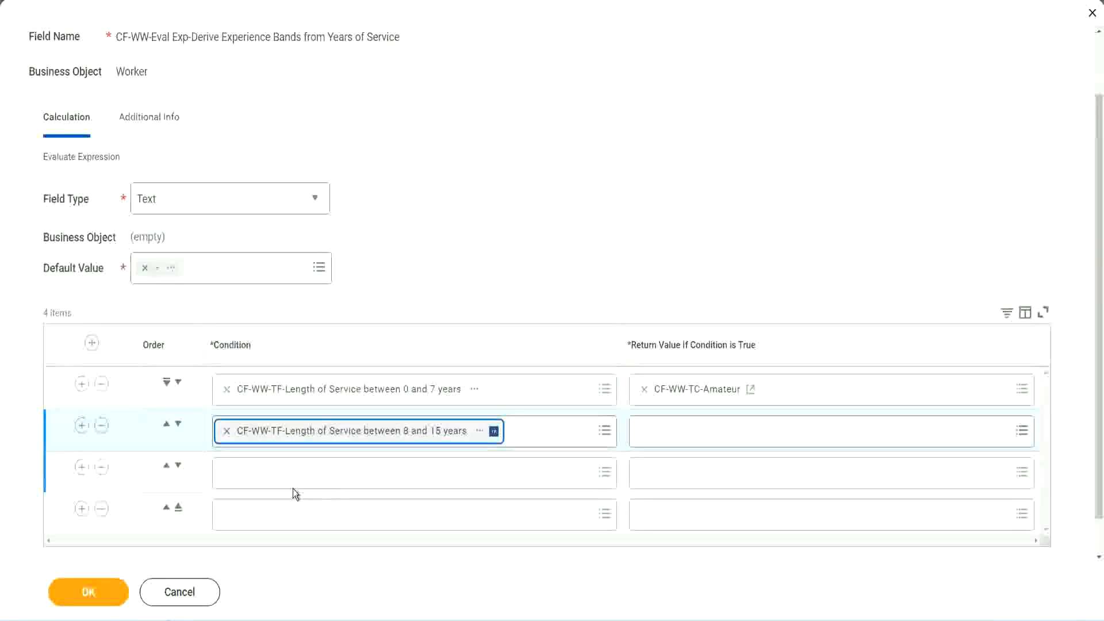
Set the third row's condition to CF-WW-TF-Length of Service between 16 and 30 years
click(278, 472)
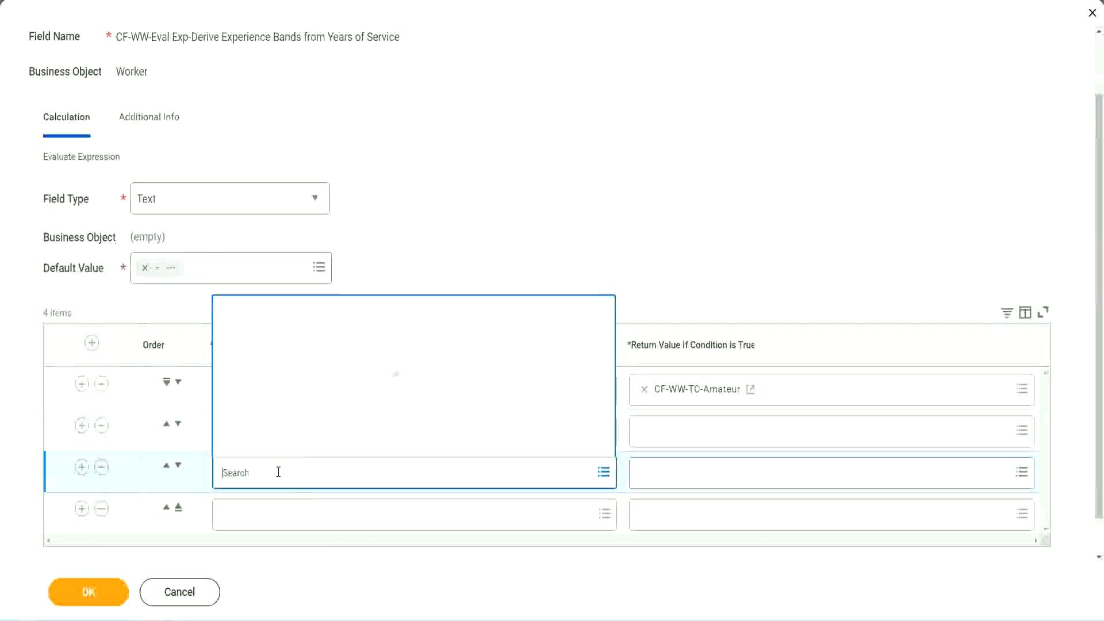
text(cf-ww-tf)
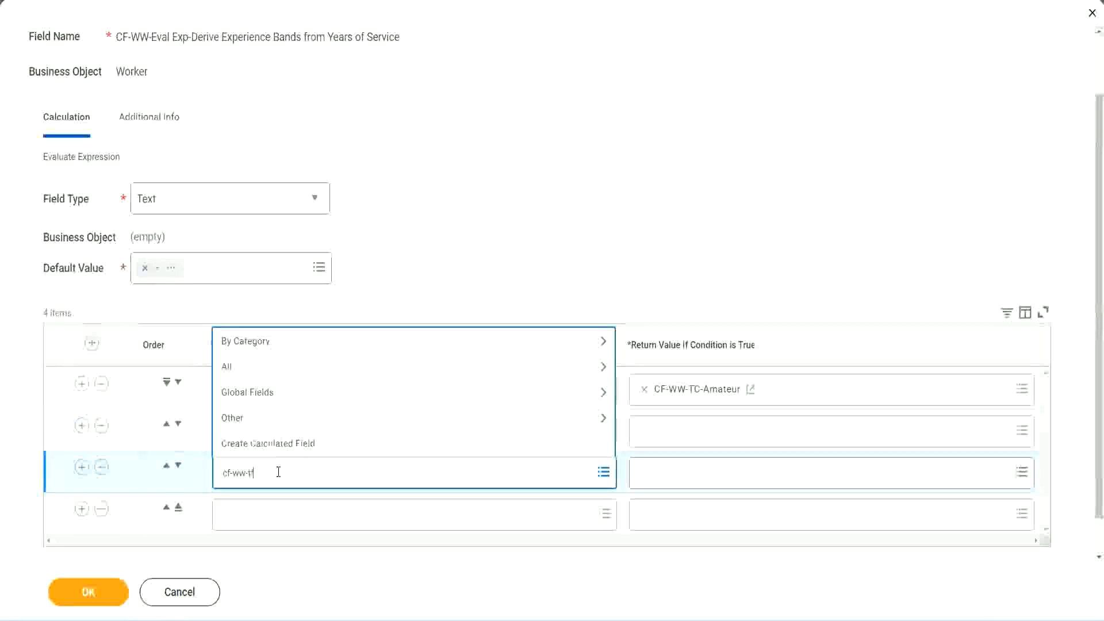
key(Return)
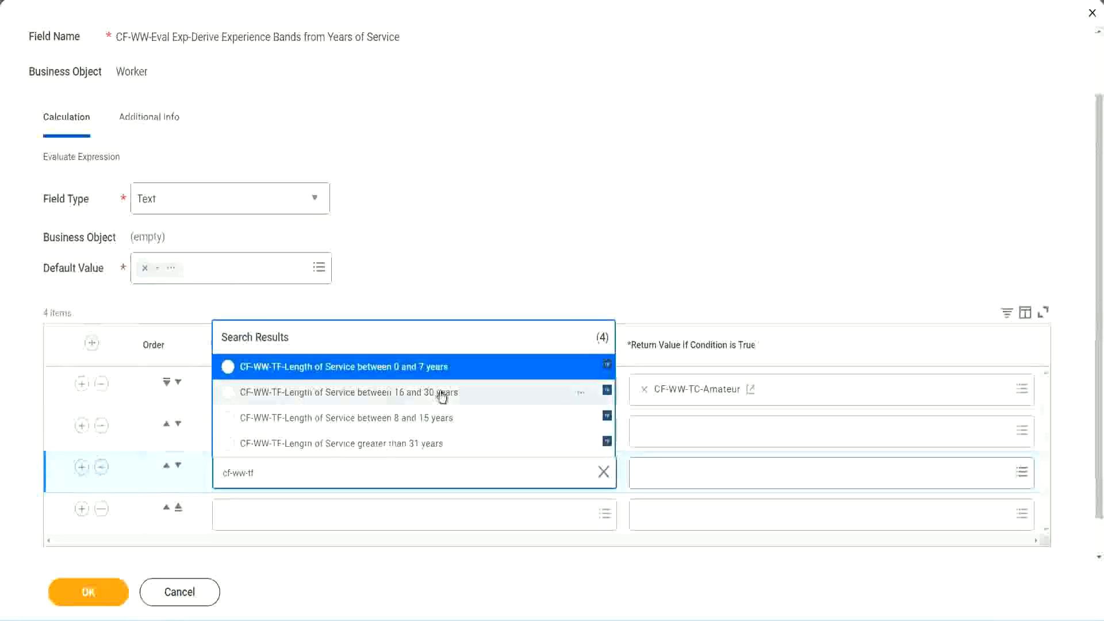
click(443, 393)
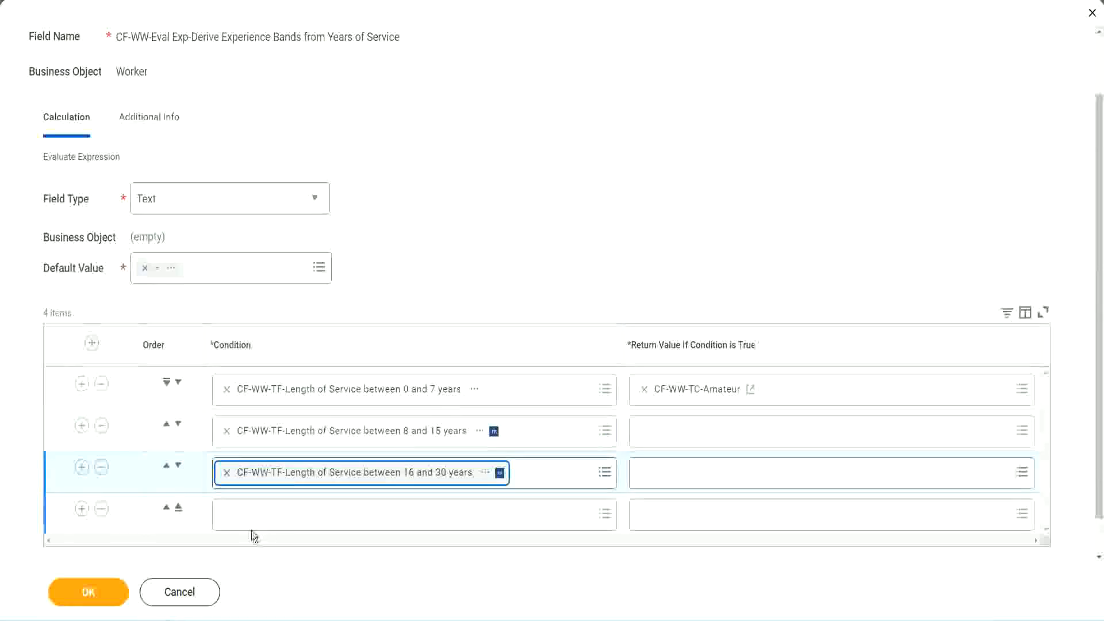
Set the fourth row's condition to CF-WW-TF-Length of Service greater than 31 years
click(261, 516)
text(c)
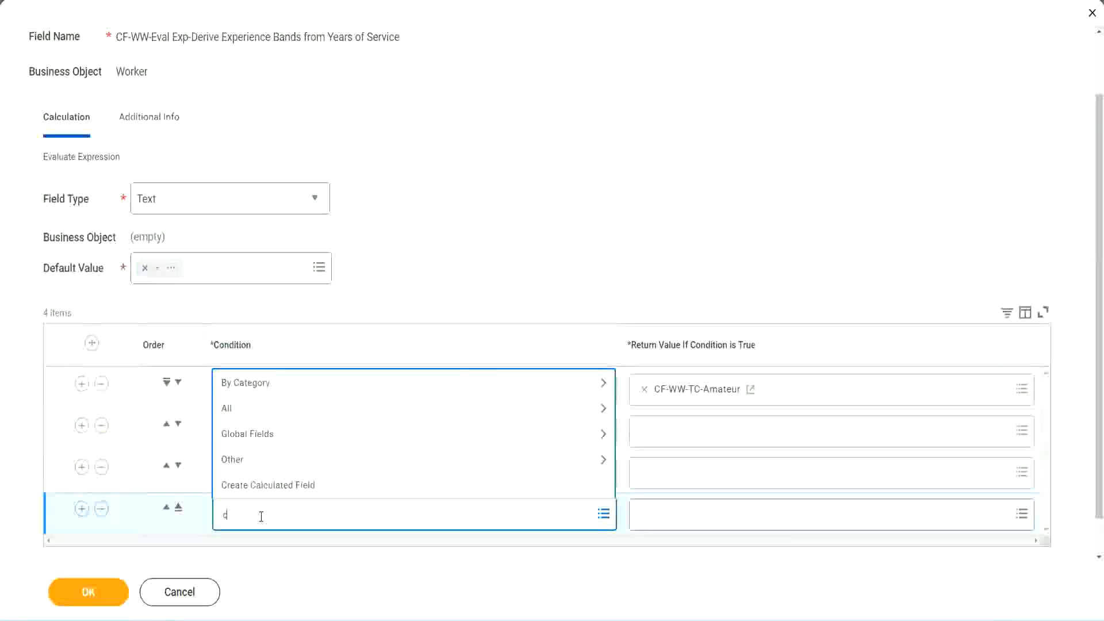
text(f-ww)
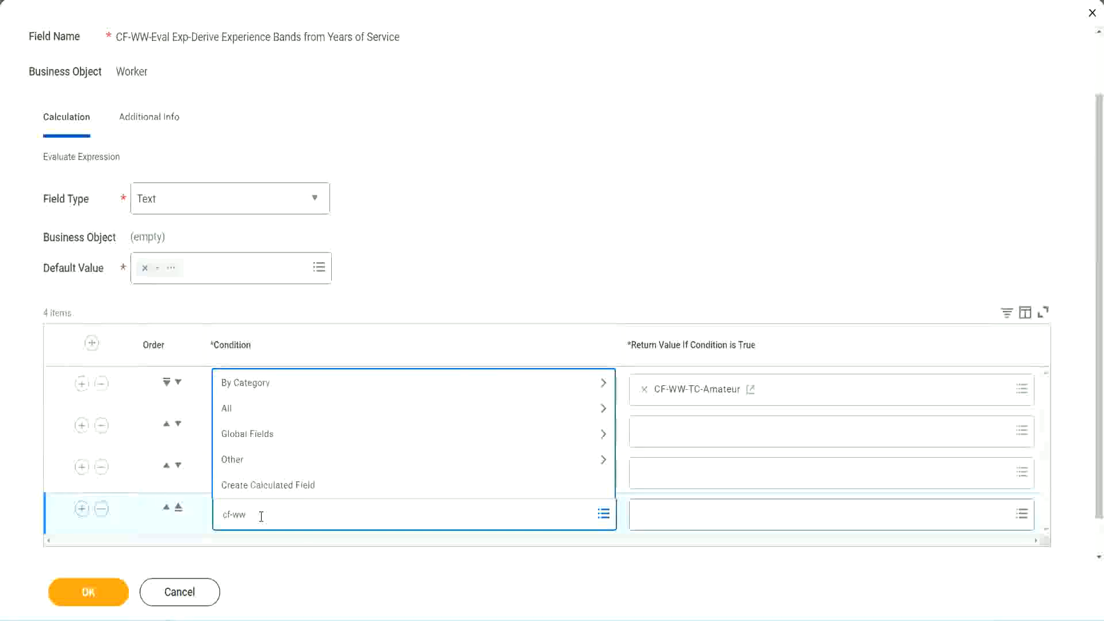
text( tf 31)
key(Return)
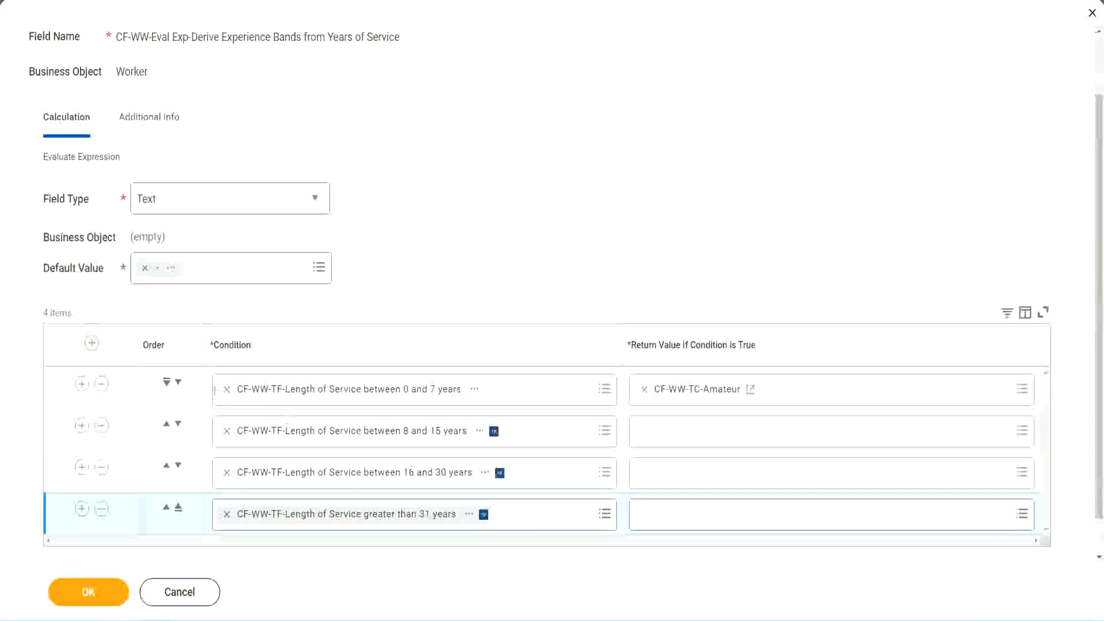
Move the 8 and 15 years condition to first place, copy the CF-WW-TC-Amateur name, and return the condition to second place
drag(124, 336, 123, 453)
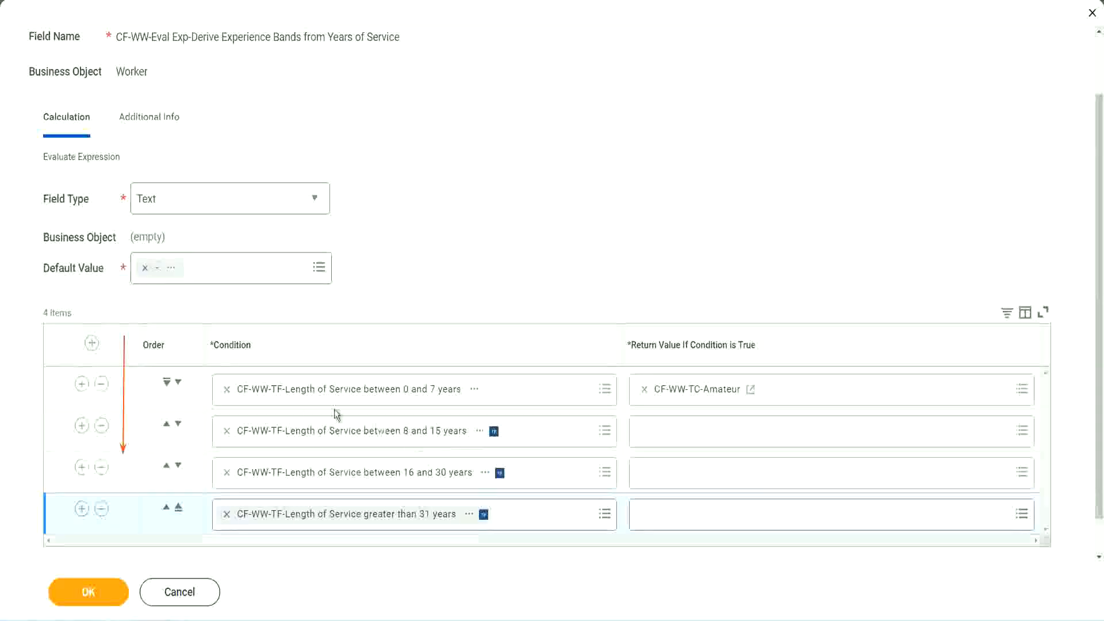
click(167, 426)
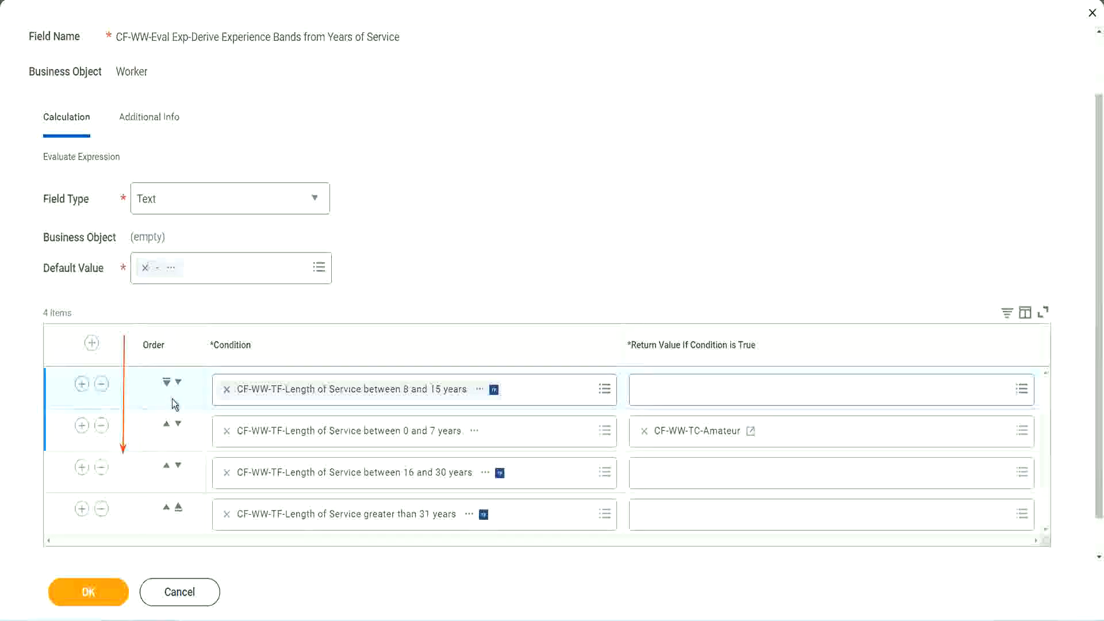
click(178, 382)
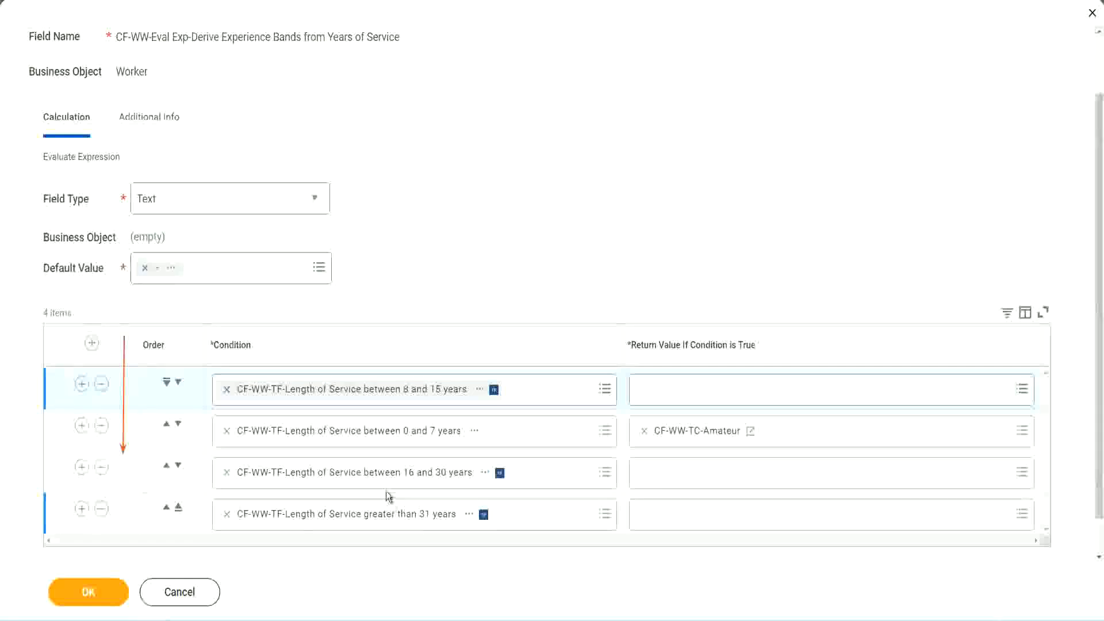
right_click(699, 440)
click(726, 497)
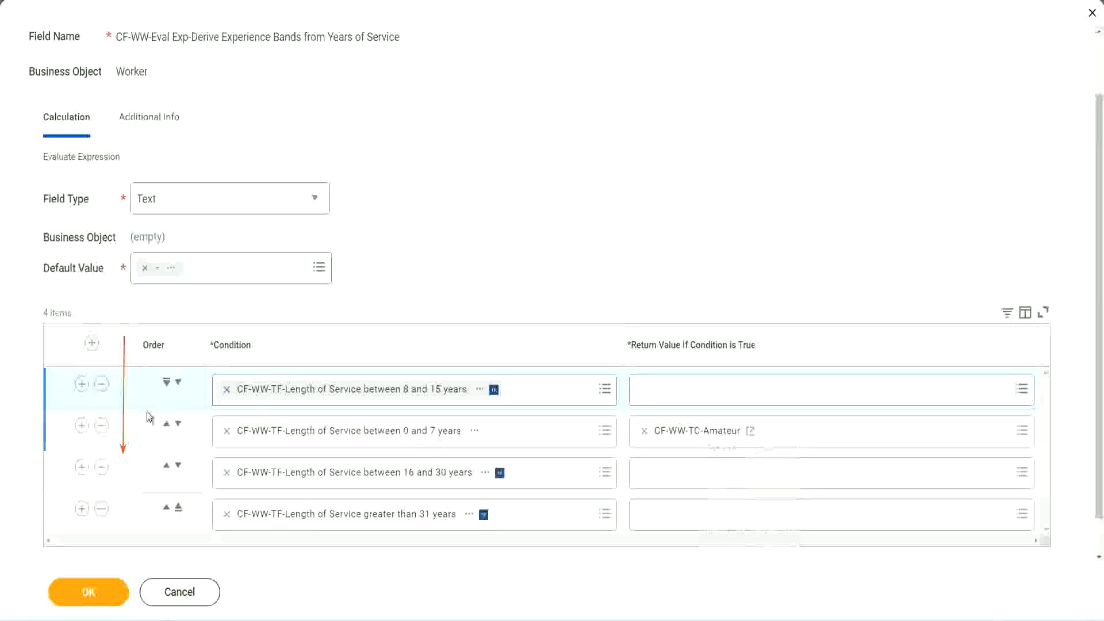
click(179, 382)
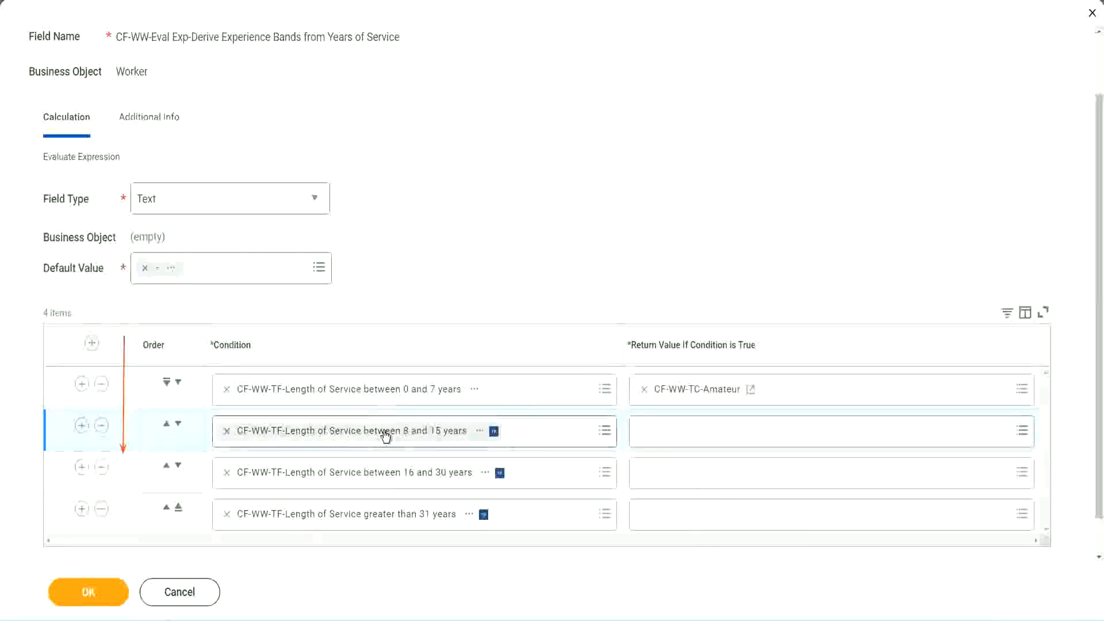
Start a calculated field for the second row's return value named CF-WW-TC-Experienced, with business object Global and function Text Constant
click(648, 435)
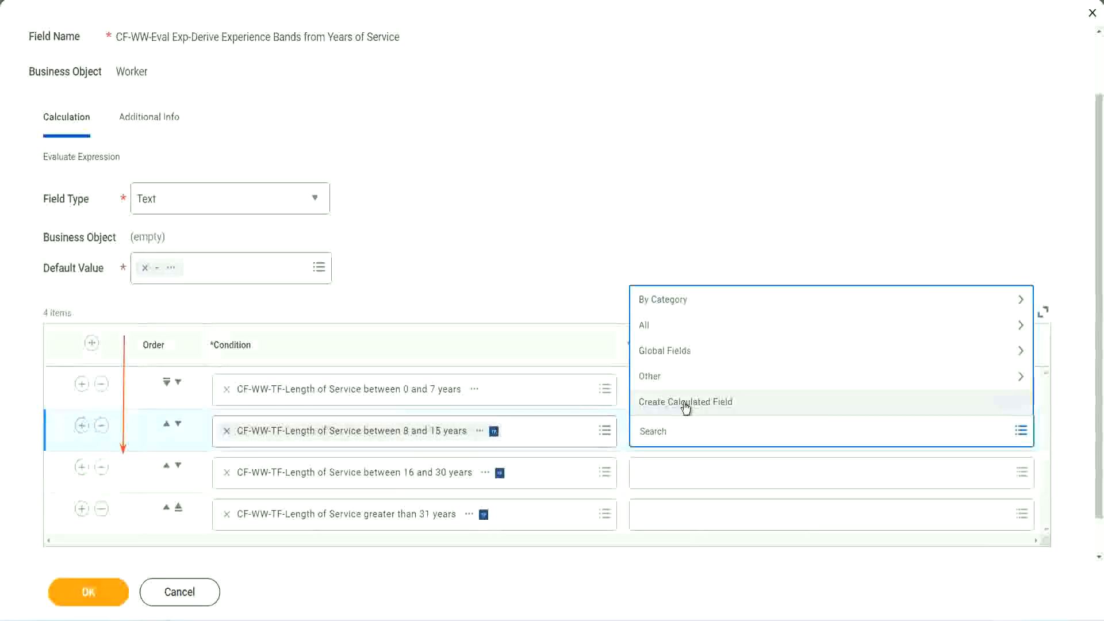
click(685, 402)
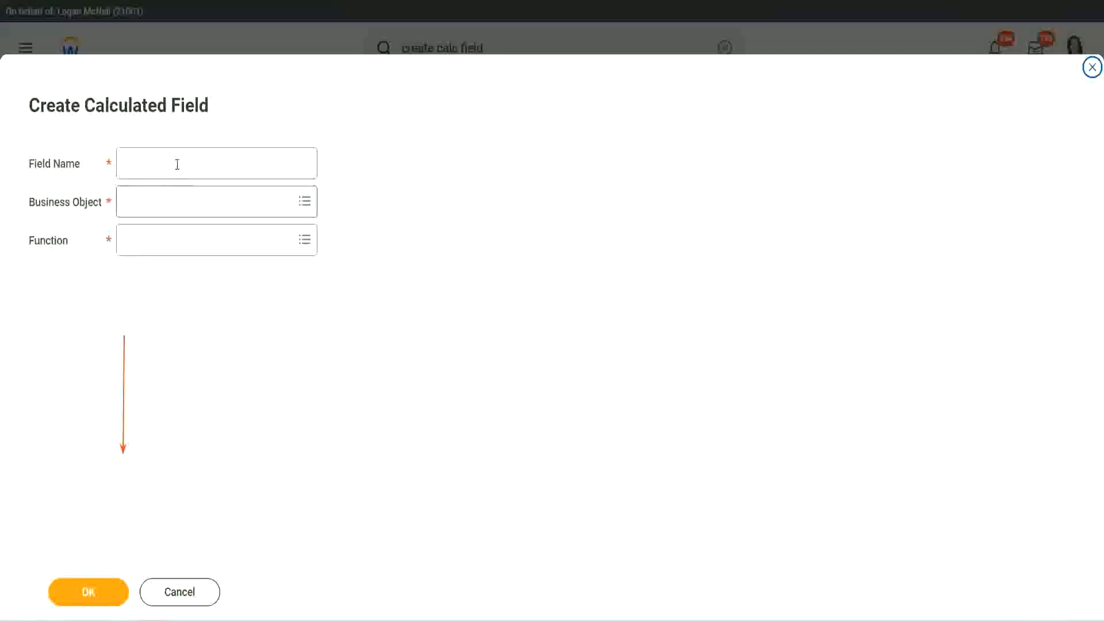
click(176, 163)
key(ctrl+v)
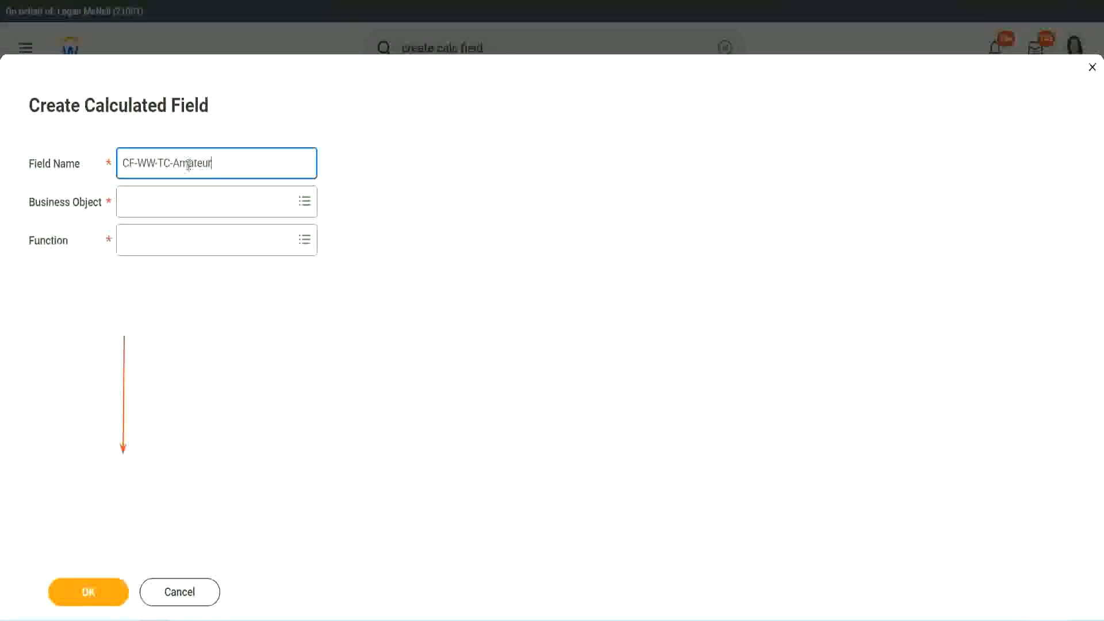
double_click(189, 164)
text(Experien)
text(ced)
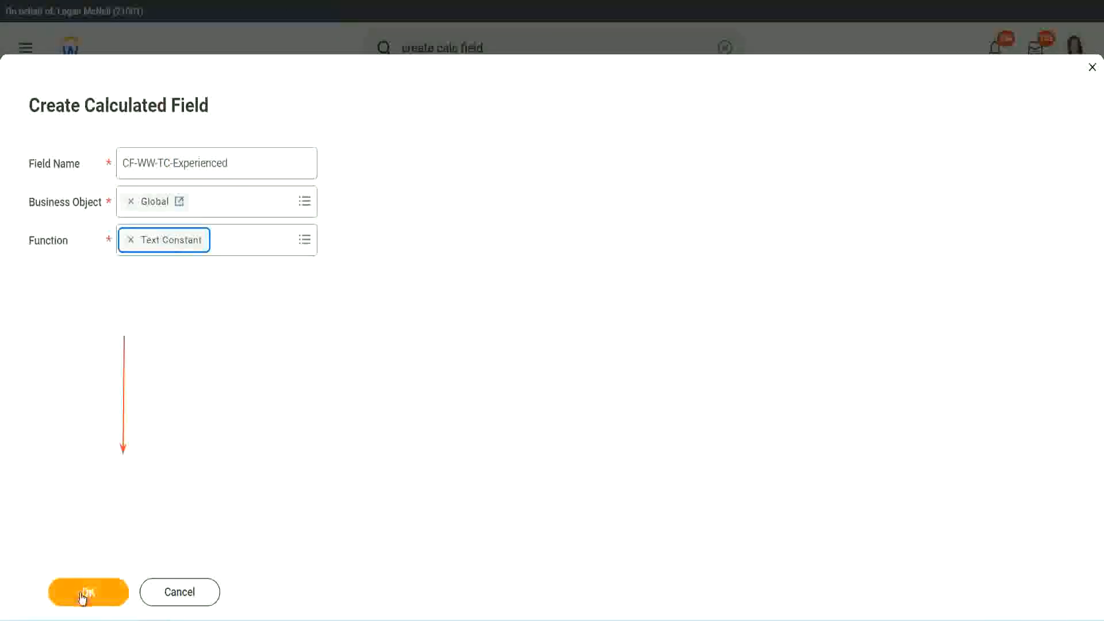
Continue to the calculation settings, set the text constant to Experienced and save it as the second condition's return value
click(87, 592)
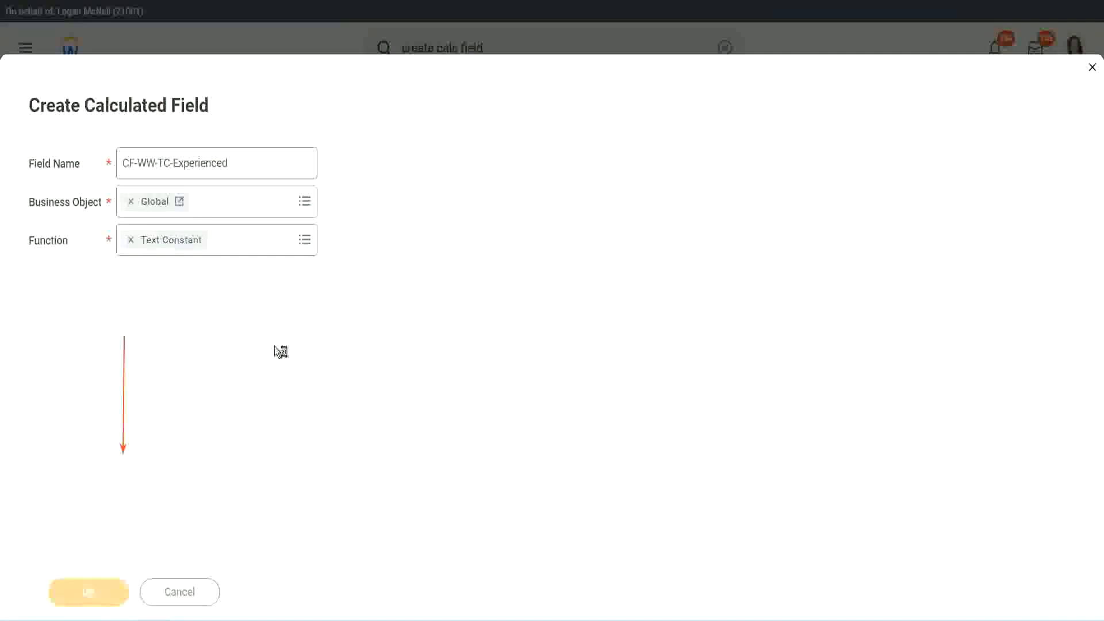
click(170, 325)
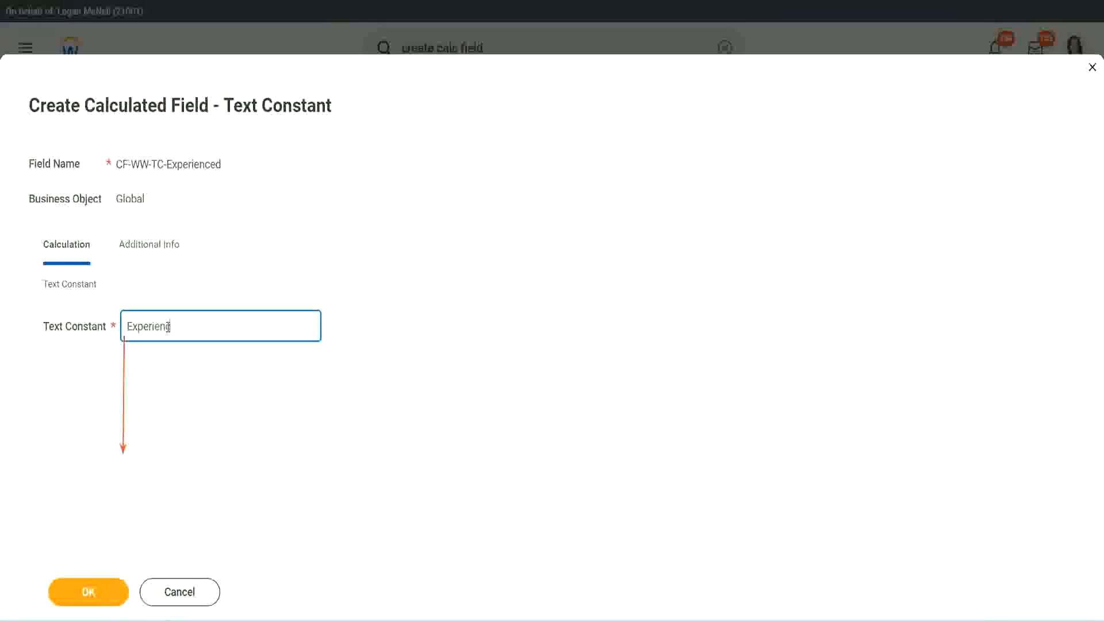
click(92, 590)
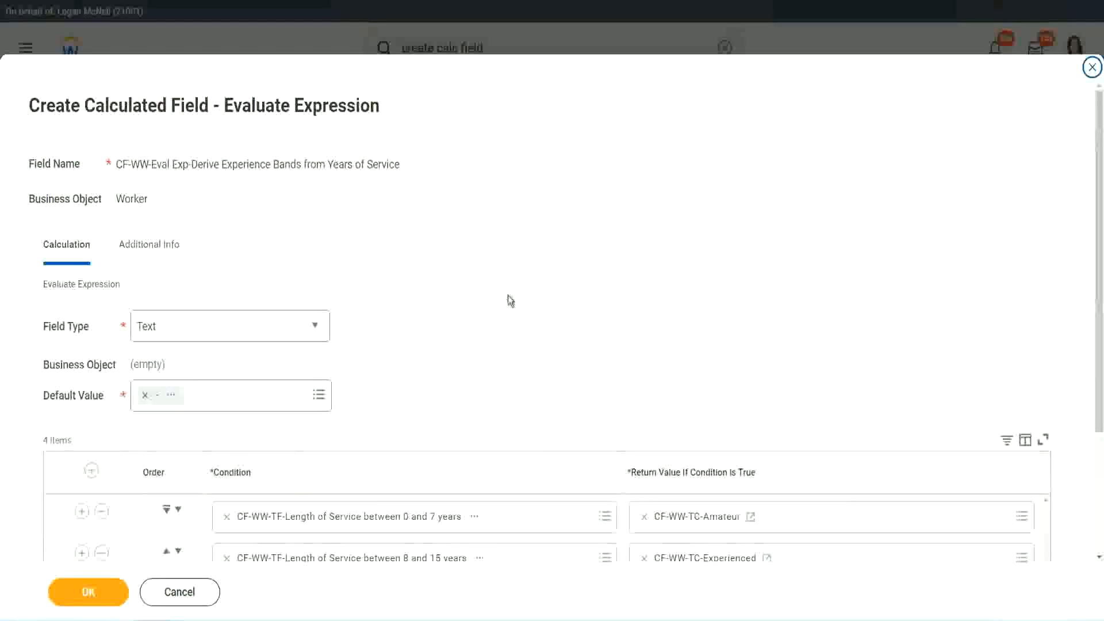
Start a new calculated field for the third row's return value and enter the copied name CF-WW-TC-Amateur
scroll(508, 295, down, 2)
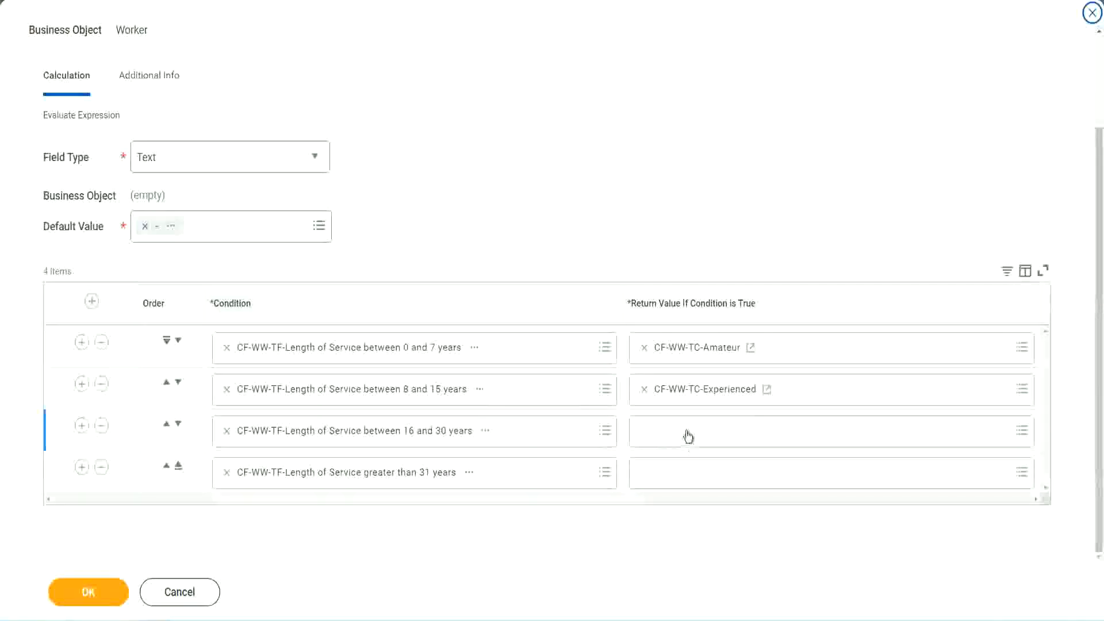
click(687, 430)
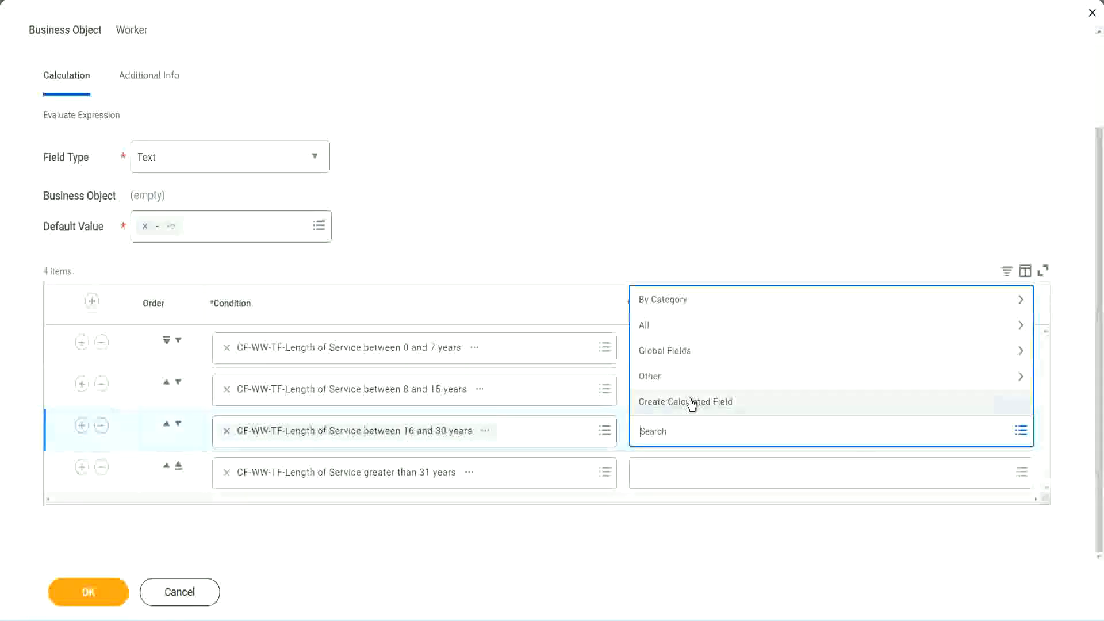
click(691, 403)
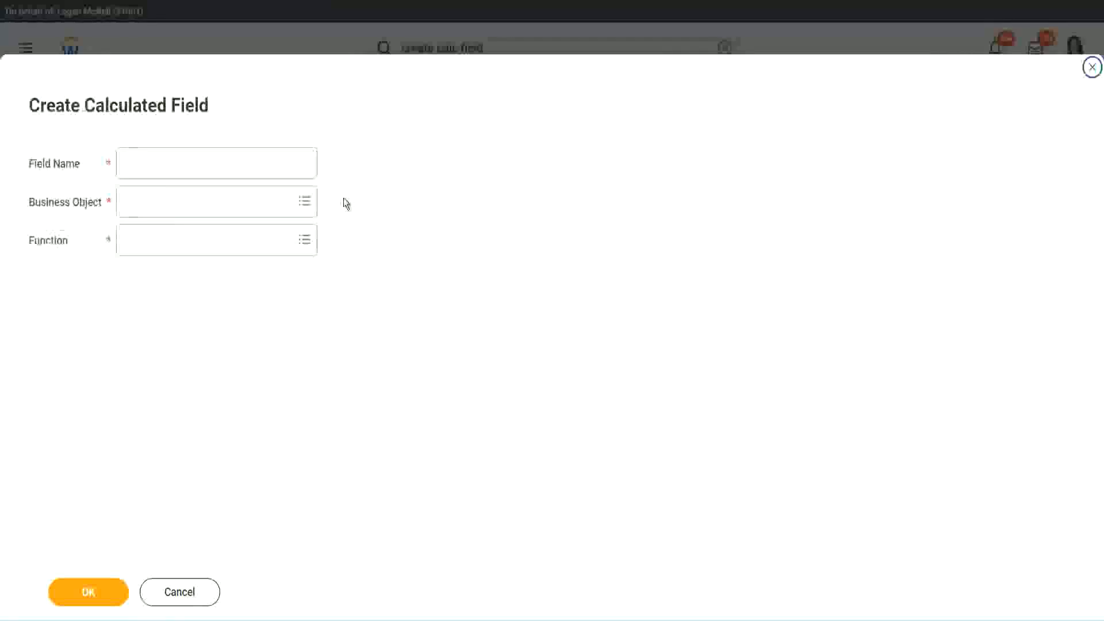
click(234, 163)
text(CF-WW-TC-Amateur)
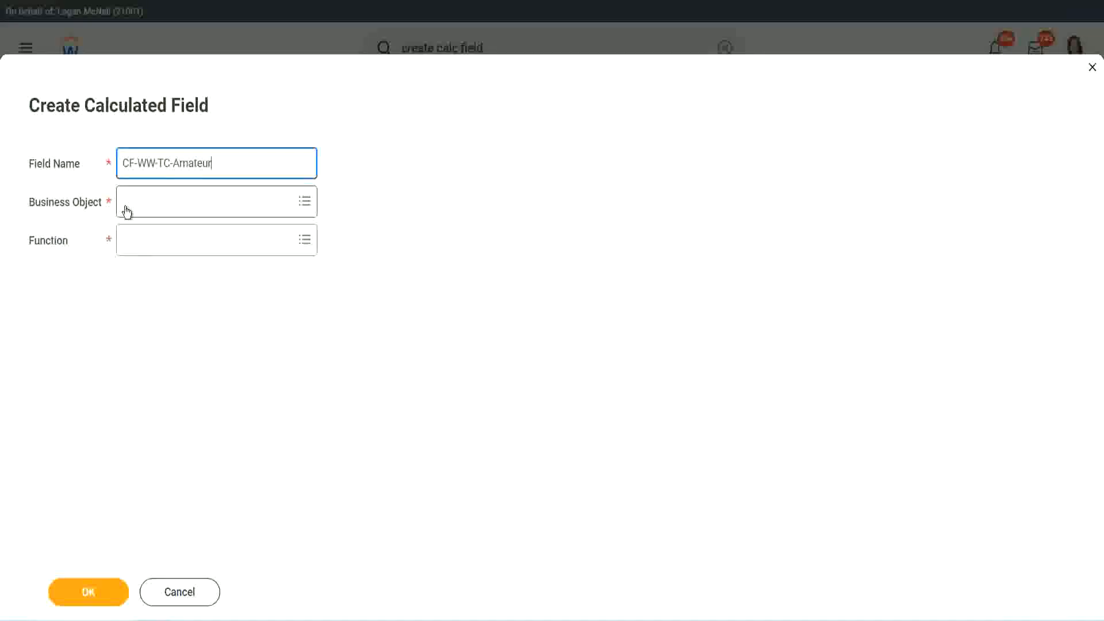
Set the business object of the third row's new calculated field to Global
click(126, 202)
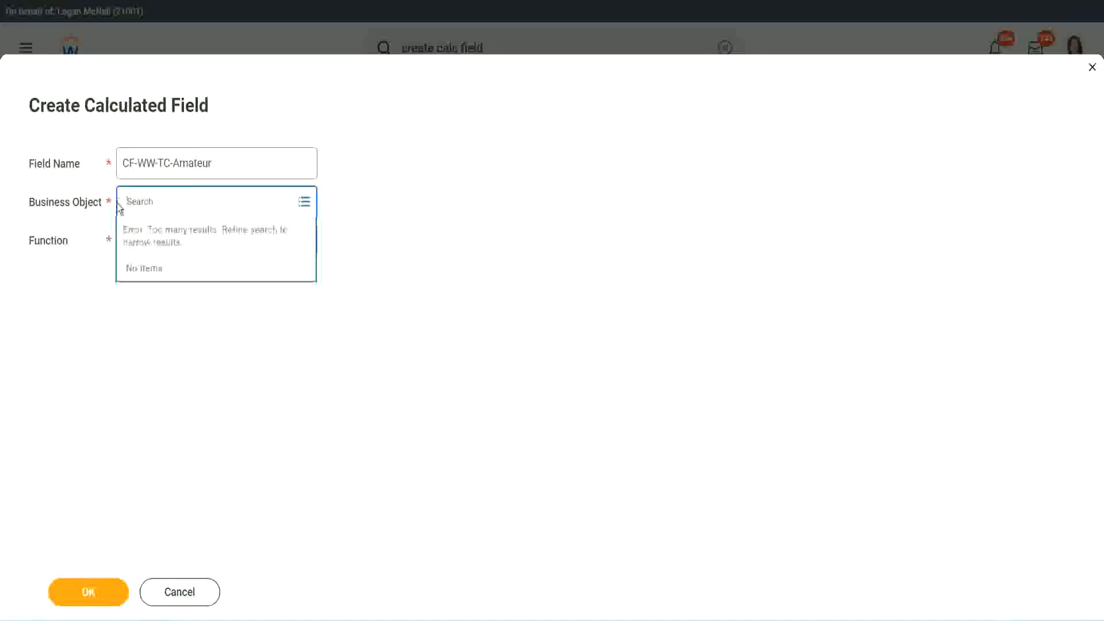
text(global)
key(Return)
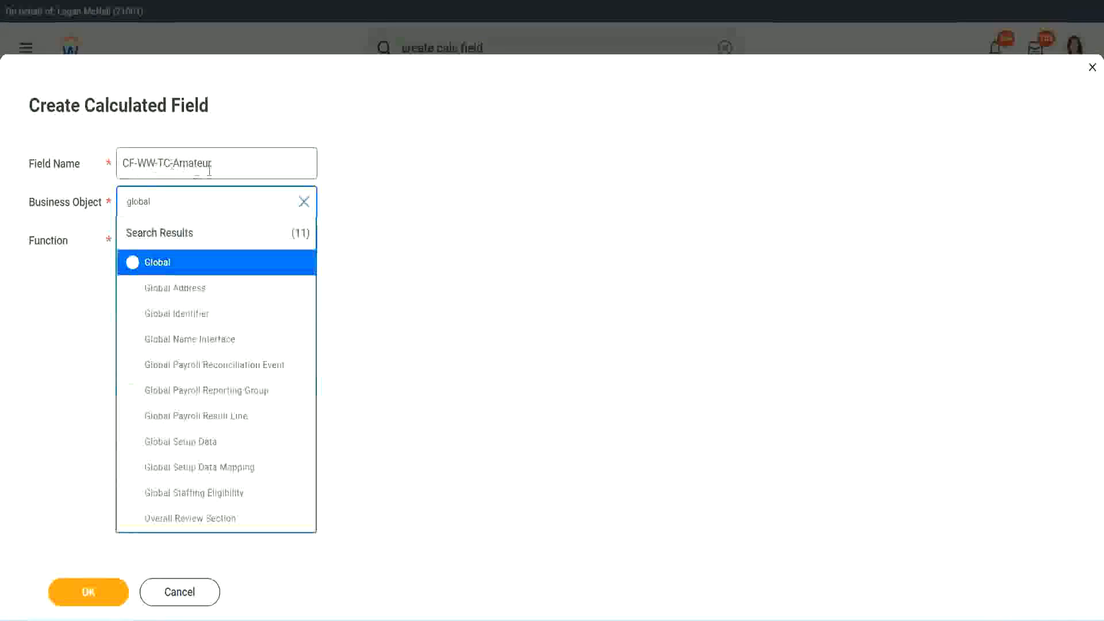
click(156, 266)
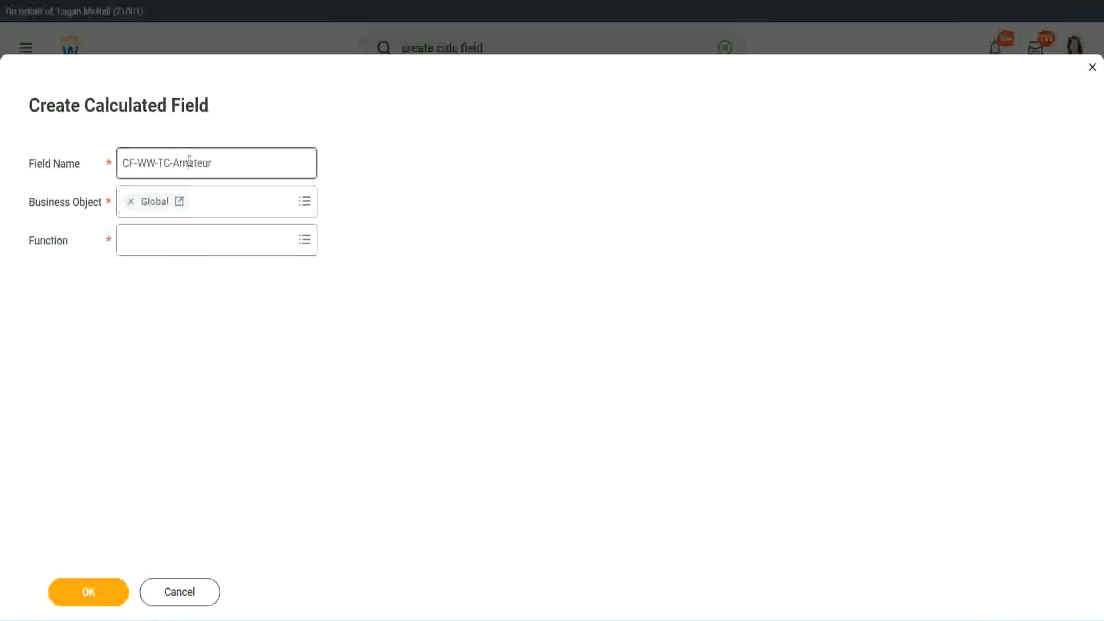
Change the third row's new calculated field name to CF-WW-TC-Senior and set its function to Text Constant
double_click(202, 161)
text(Senior)
click(175, 251)
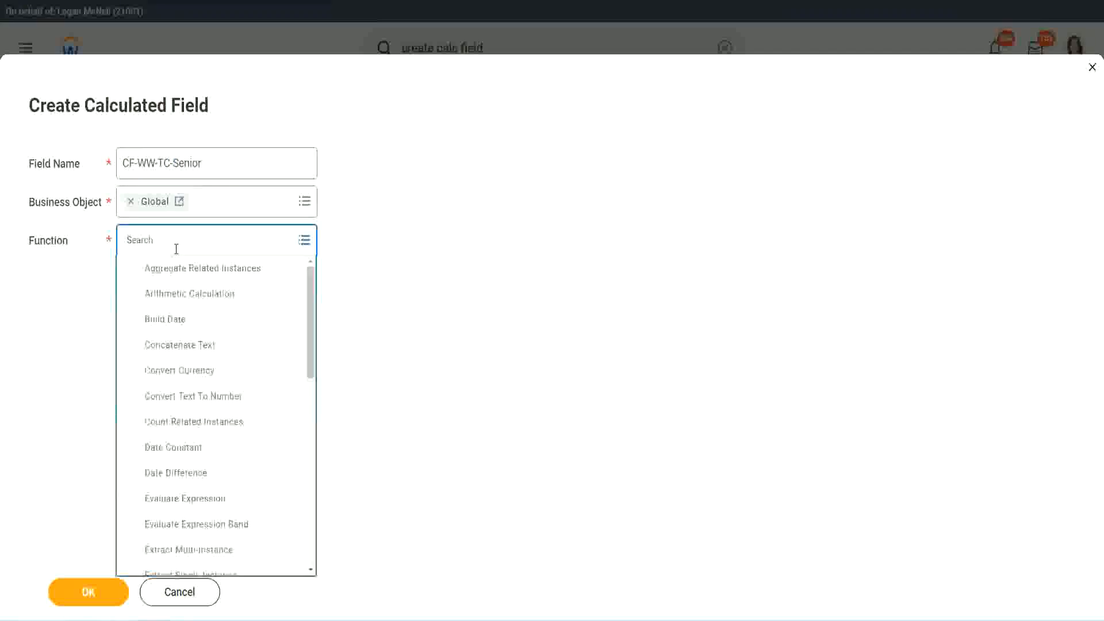
text(tc)
click(174, 293)
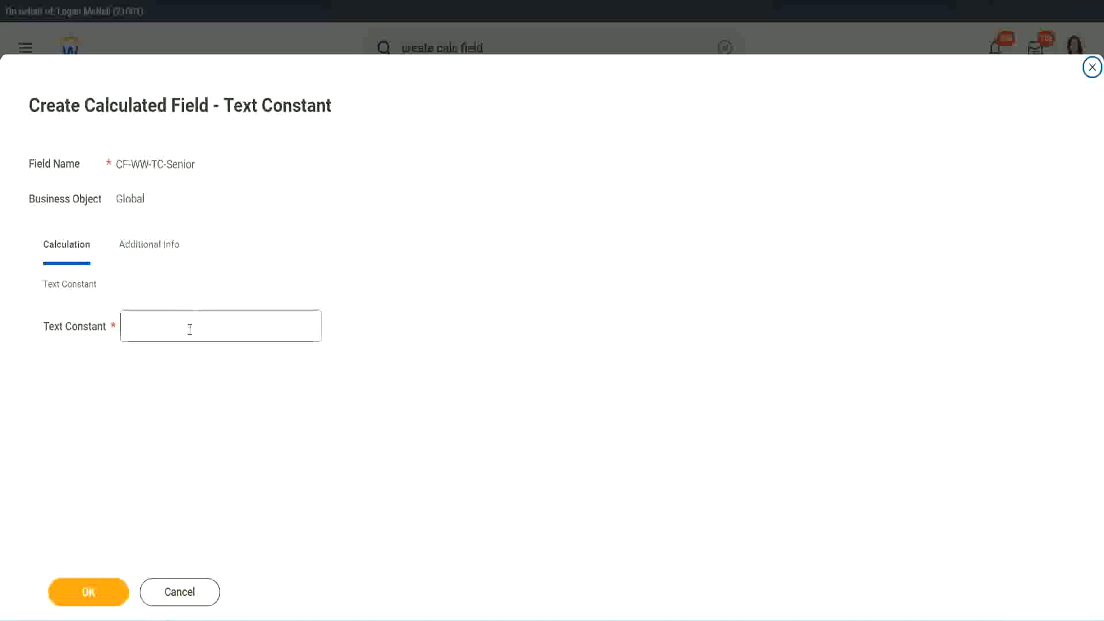
Set the text constant to Senior and save it as the third condition's return value
click(186, 323)
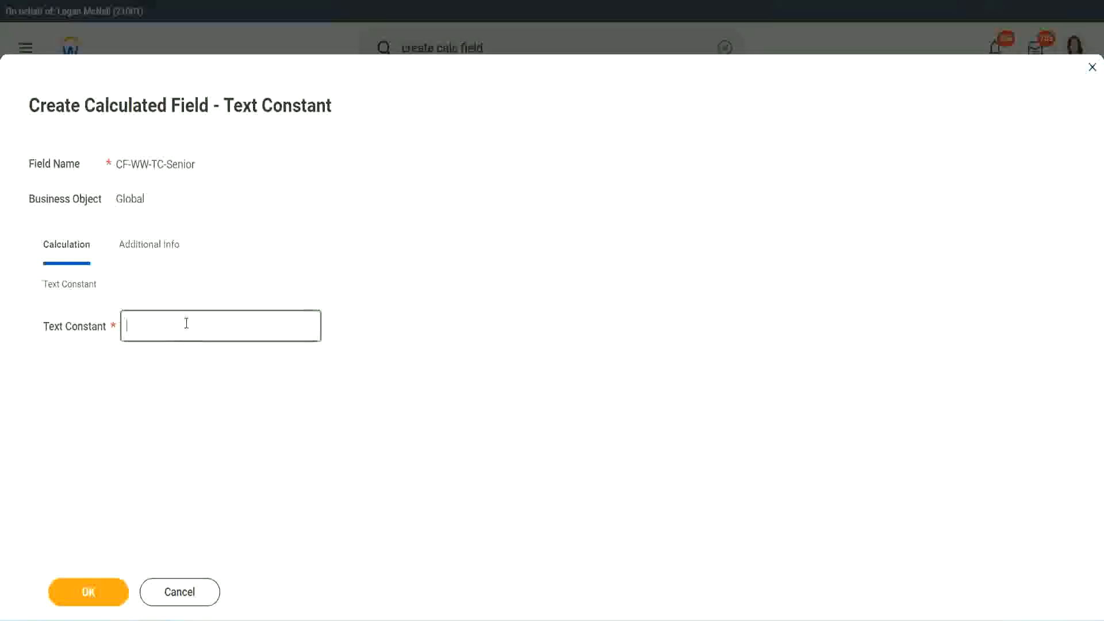
text(Senior)
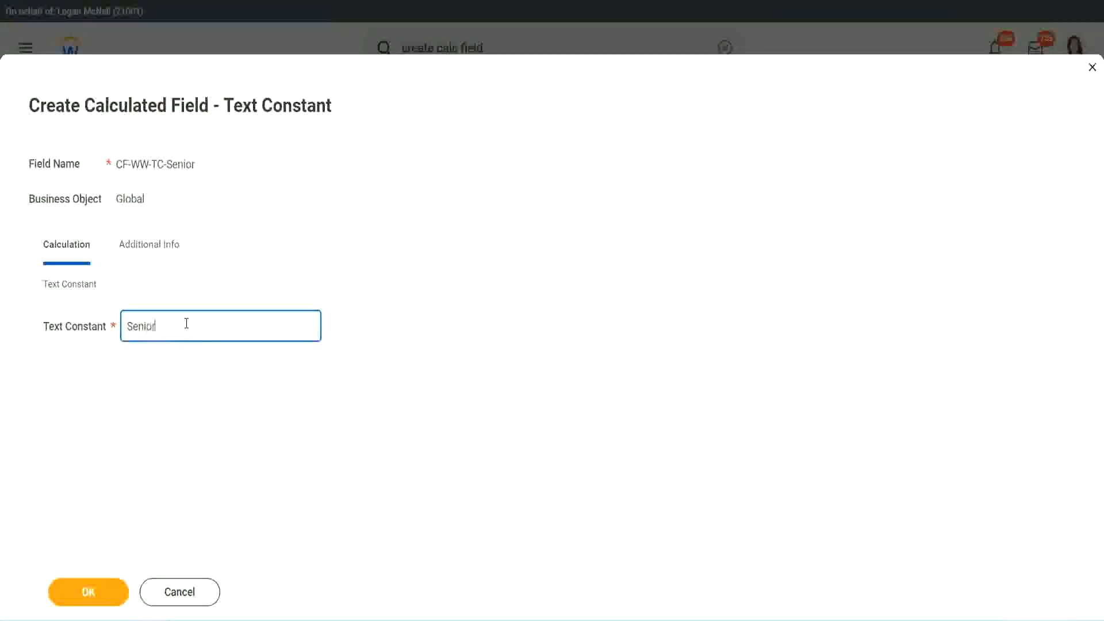
click(109, 601)
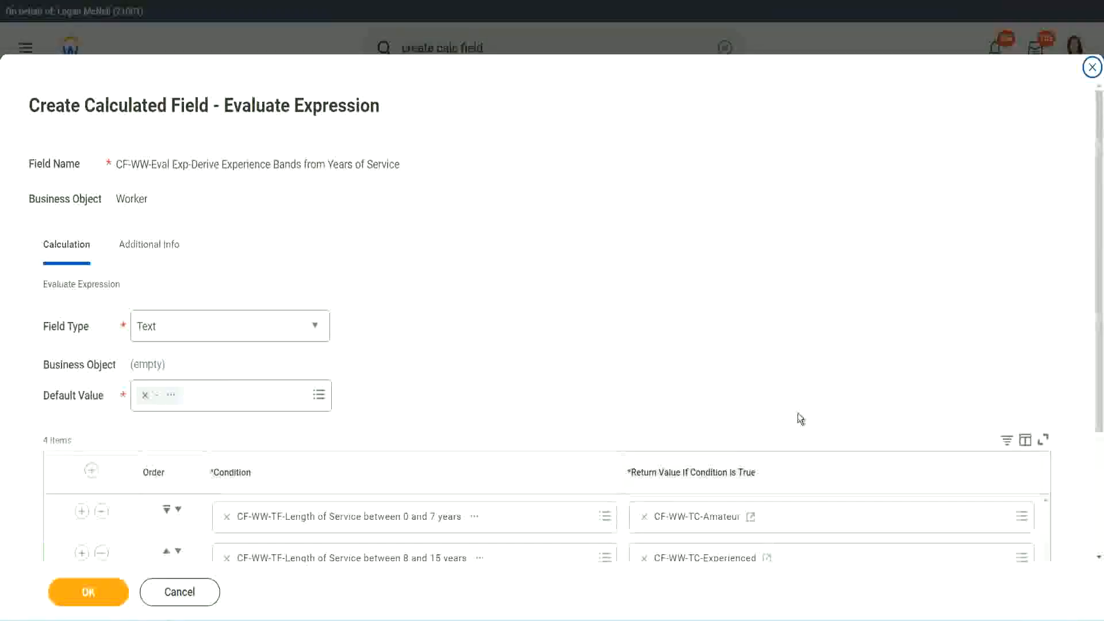
Copy the CF-WW-TC-Senior name, start a calculated field for the fourth row's return value, and adapt the pasted name to CF-WW-TC-Legend
scroll(788, 437, down, 3)
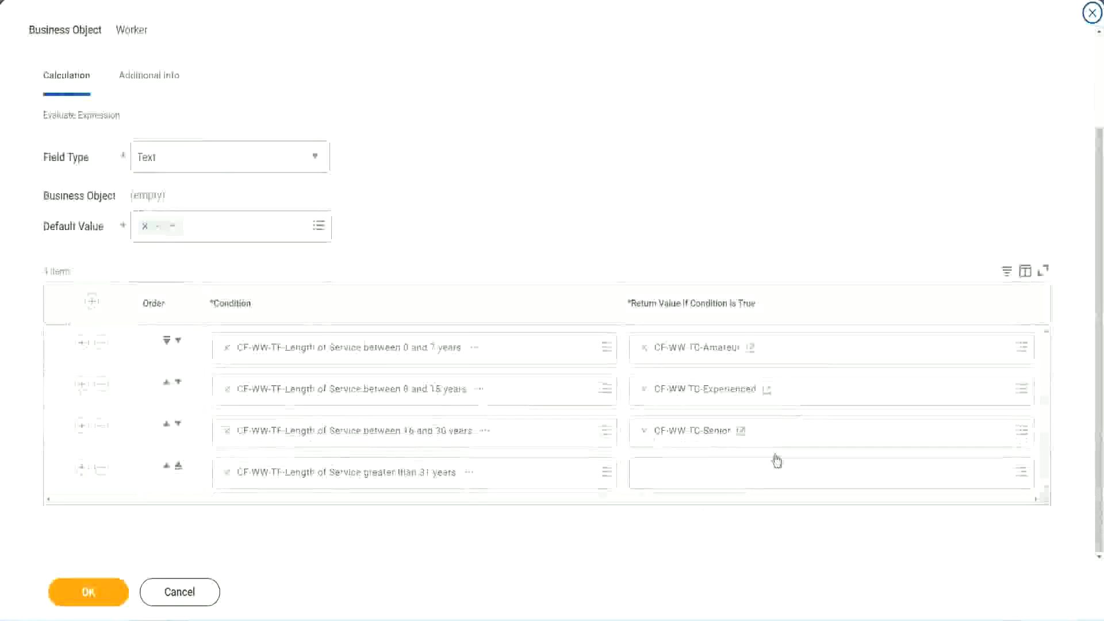
right_click(671, 435)
click(695, 495)
click(673, 480)
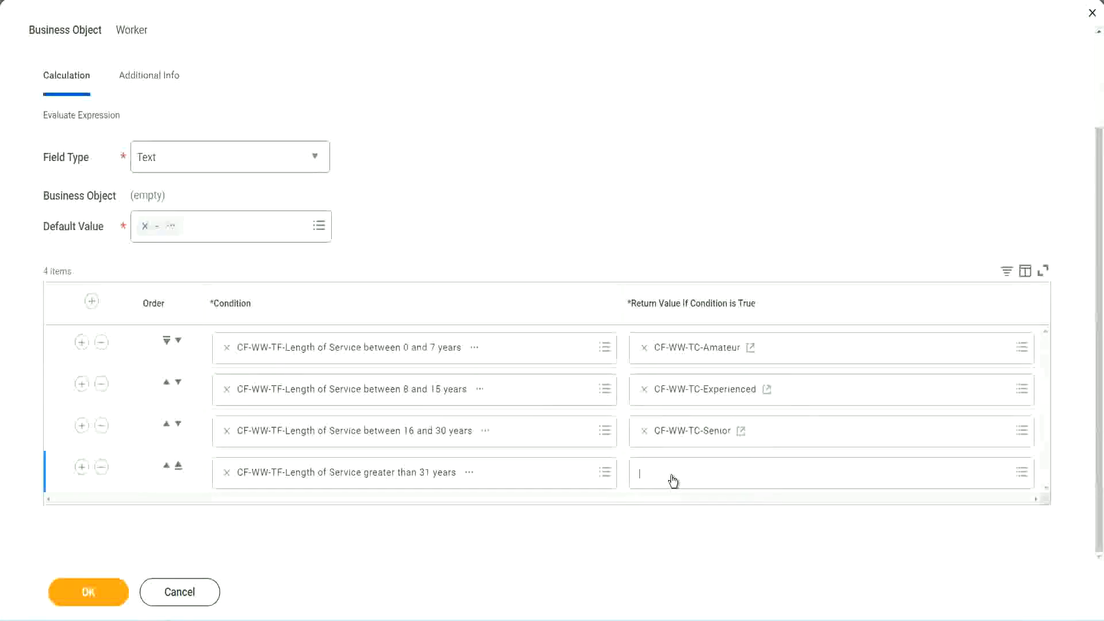
click(683, 446)
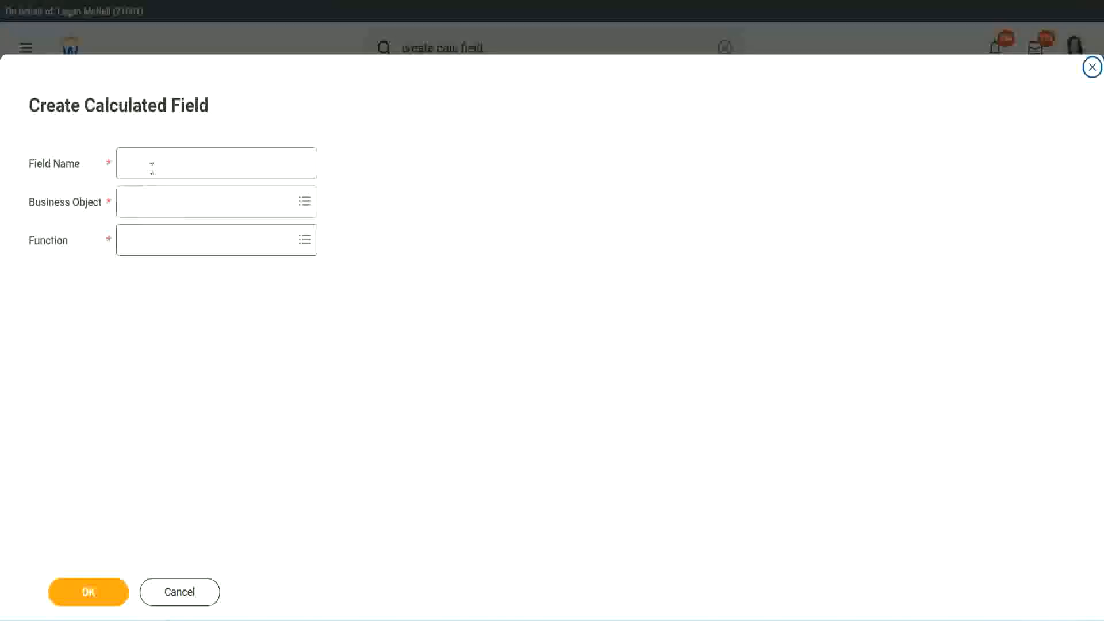
click(151, 168)
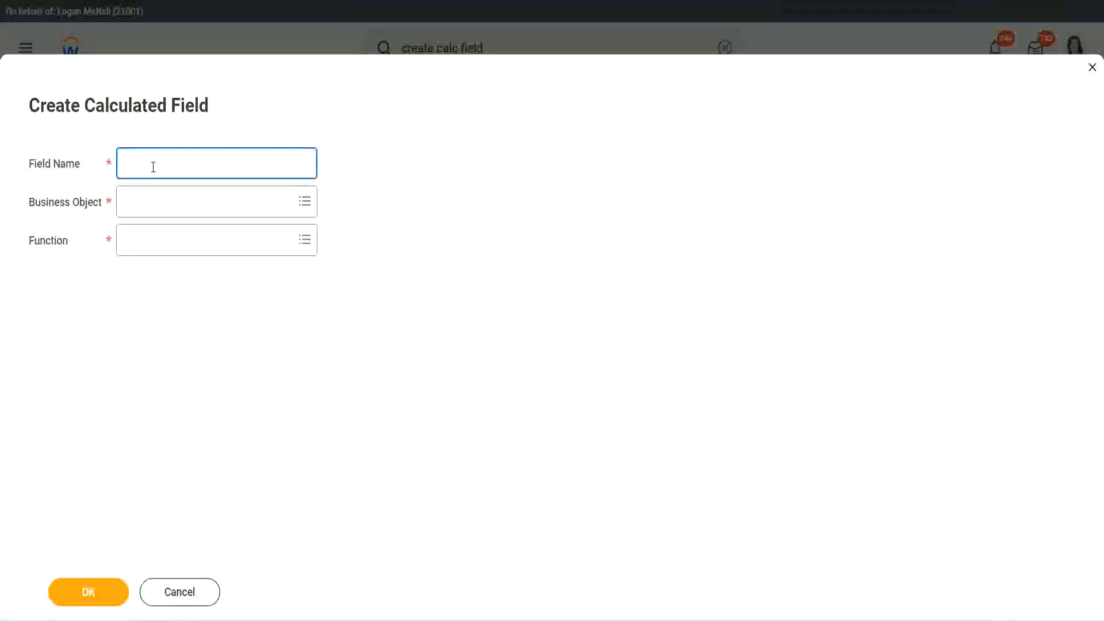
key(ctrl+v)
double_click(187, 163)
text(Le)
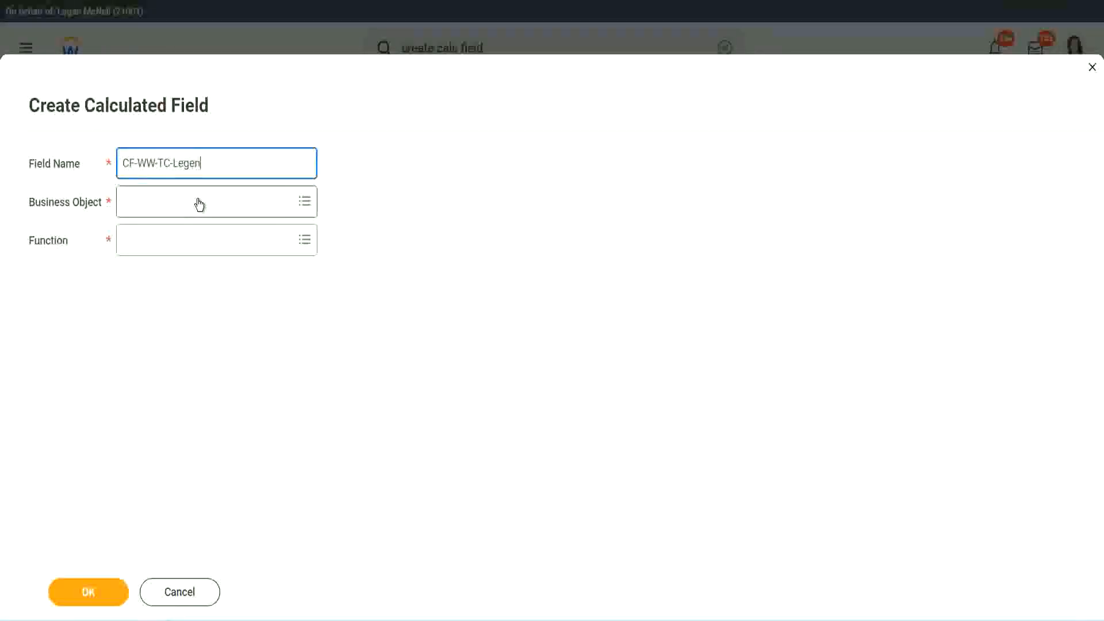
Set the business object to Global and the function to Text Constant for CF-WW-TC-Legend, and continue to its calculation settings
click(156, 209)
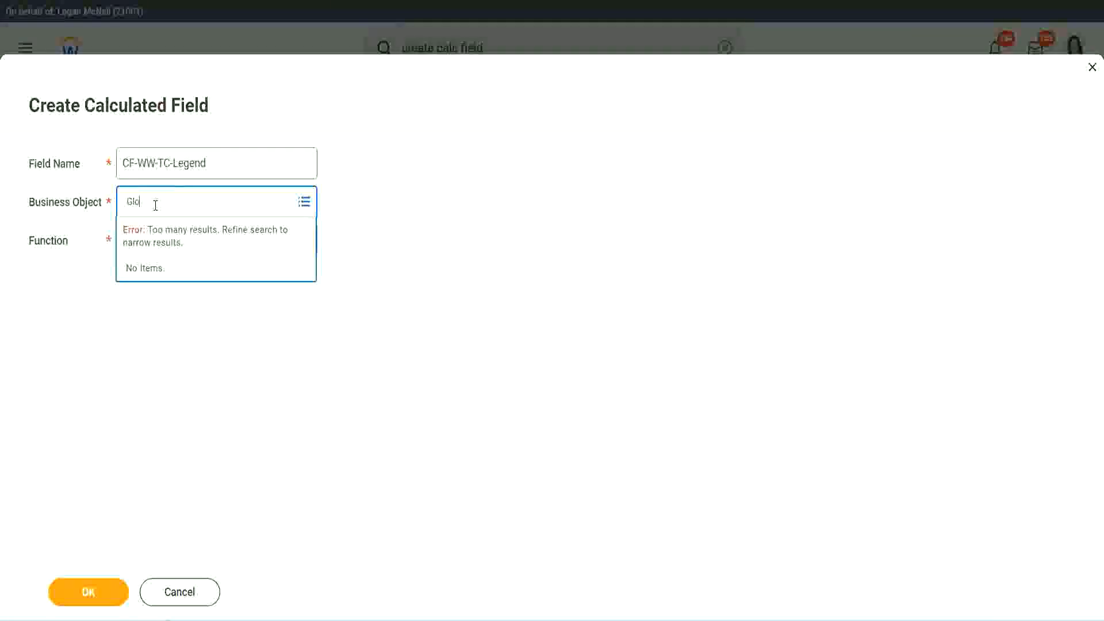
text(Global)
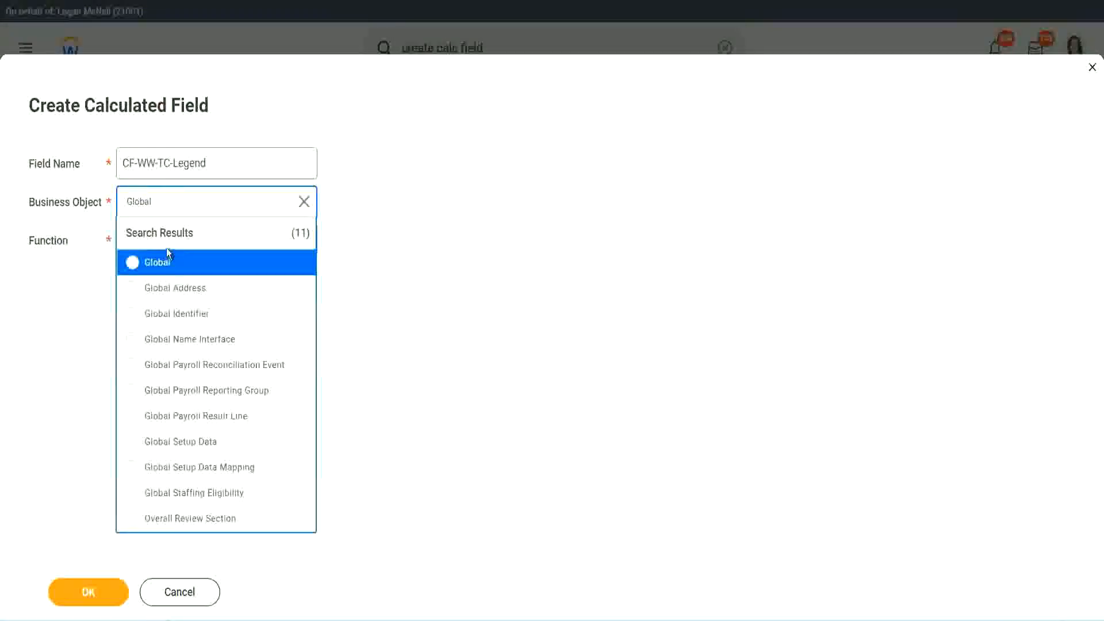
click(161, 261)
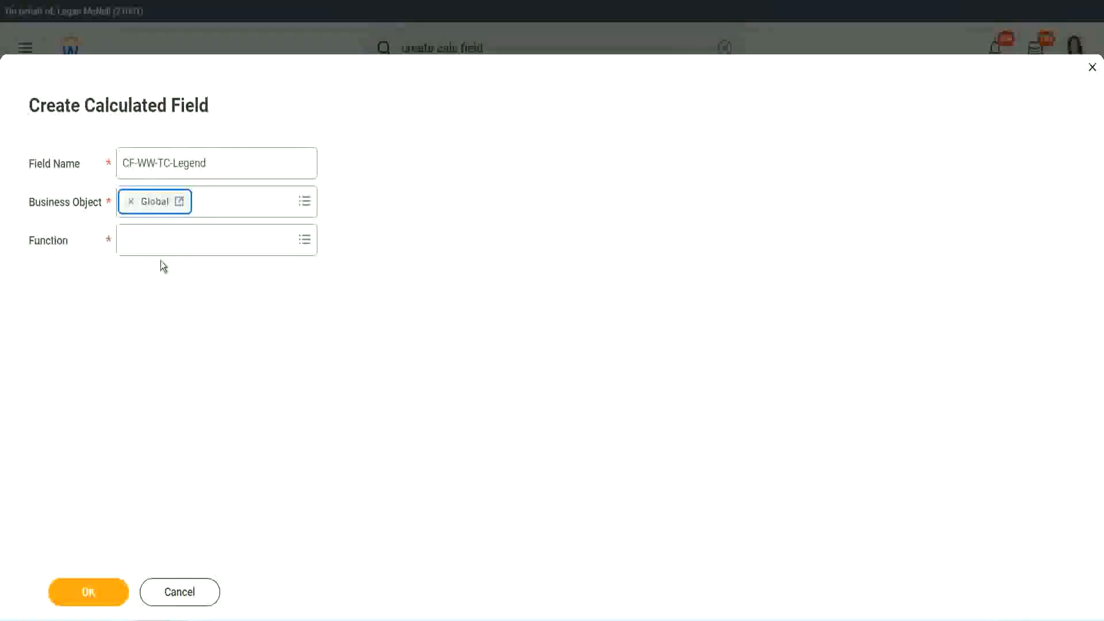
click(158, 239)
text(tc)
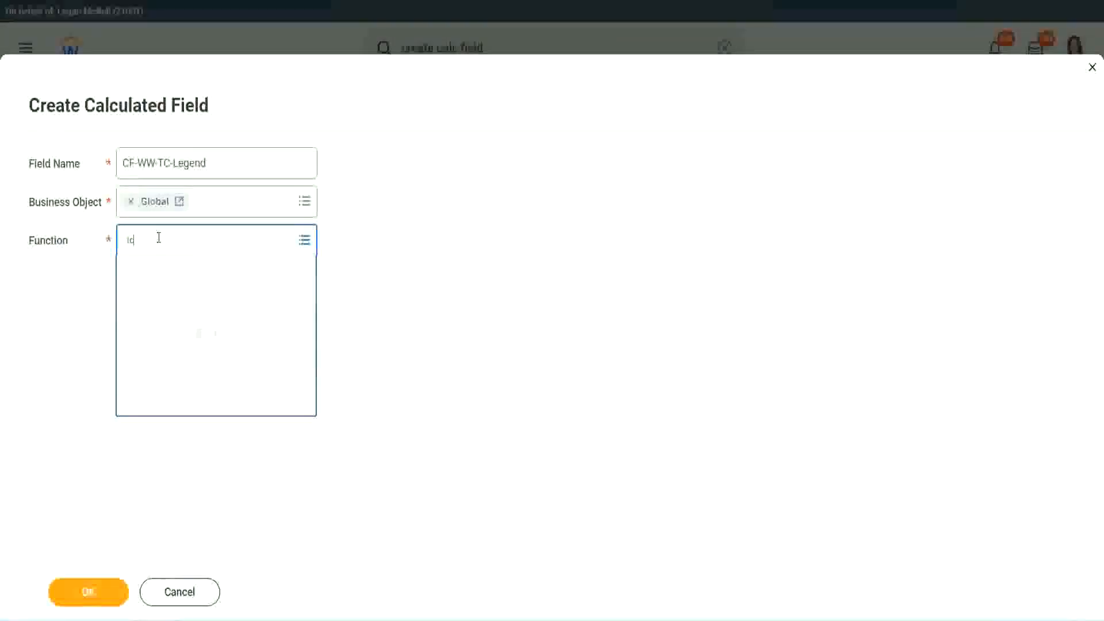
key(Return)
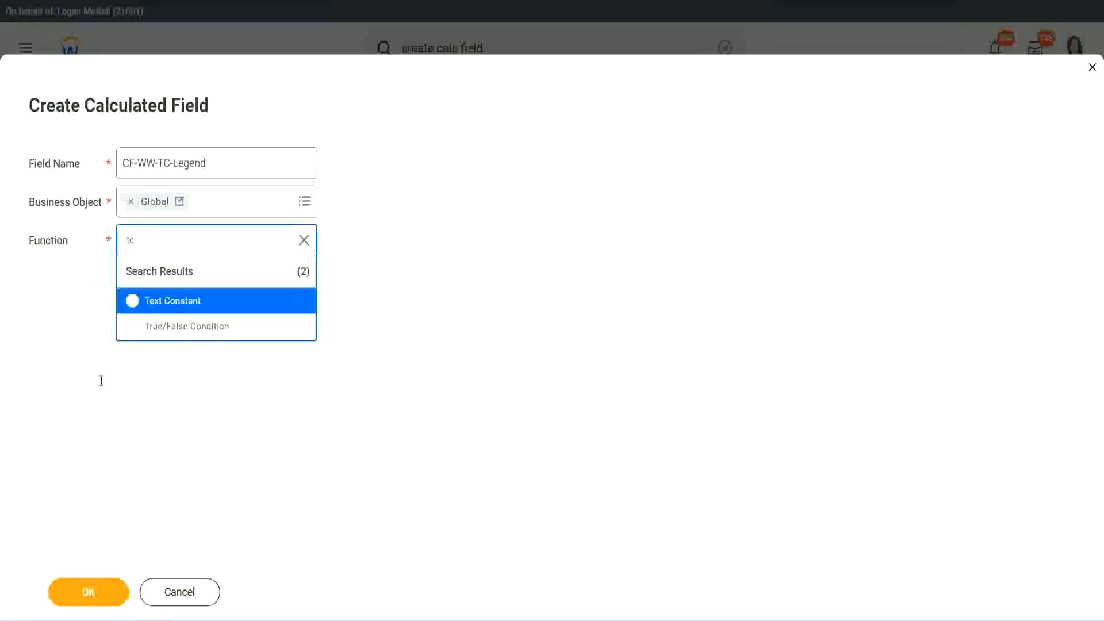
click(214, 302)
click(82, 593)
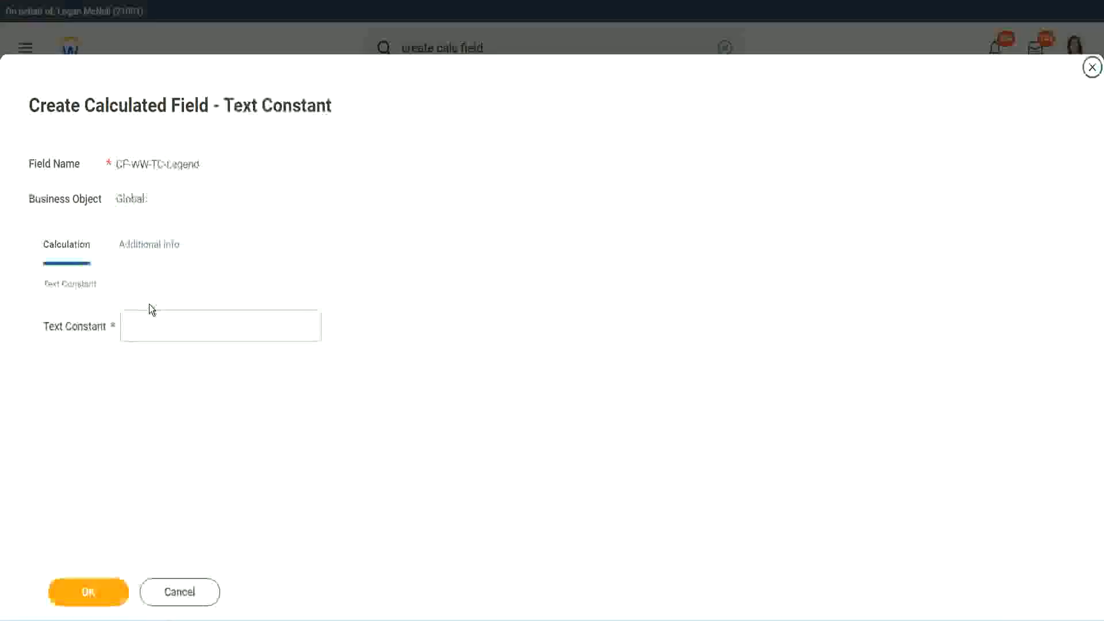
Set the text constant to Legend and save it as the fourth condition's return value
click(142, 328)
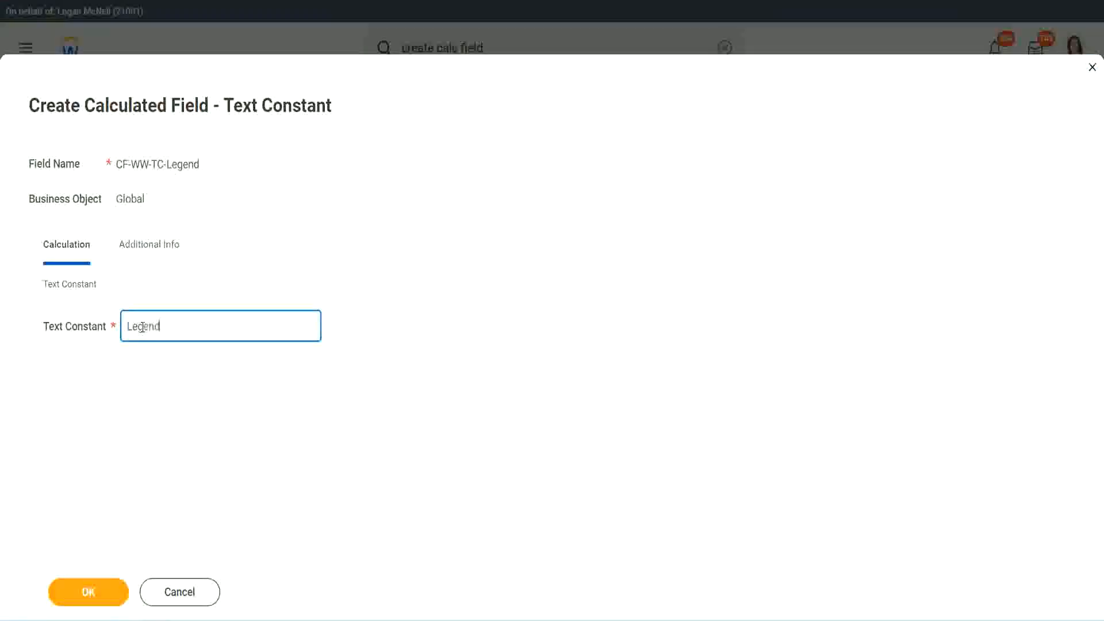
click(93, 594)
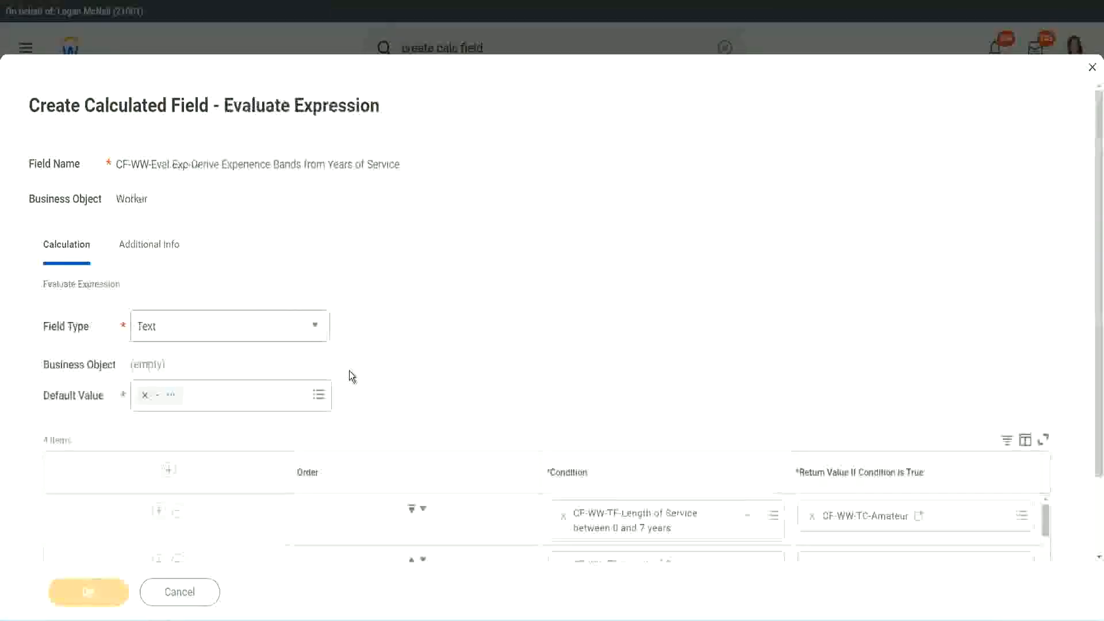
scroll(584, 307, down, 3)
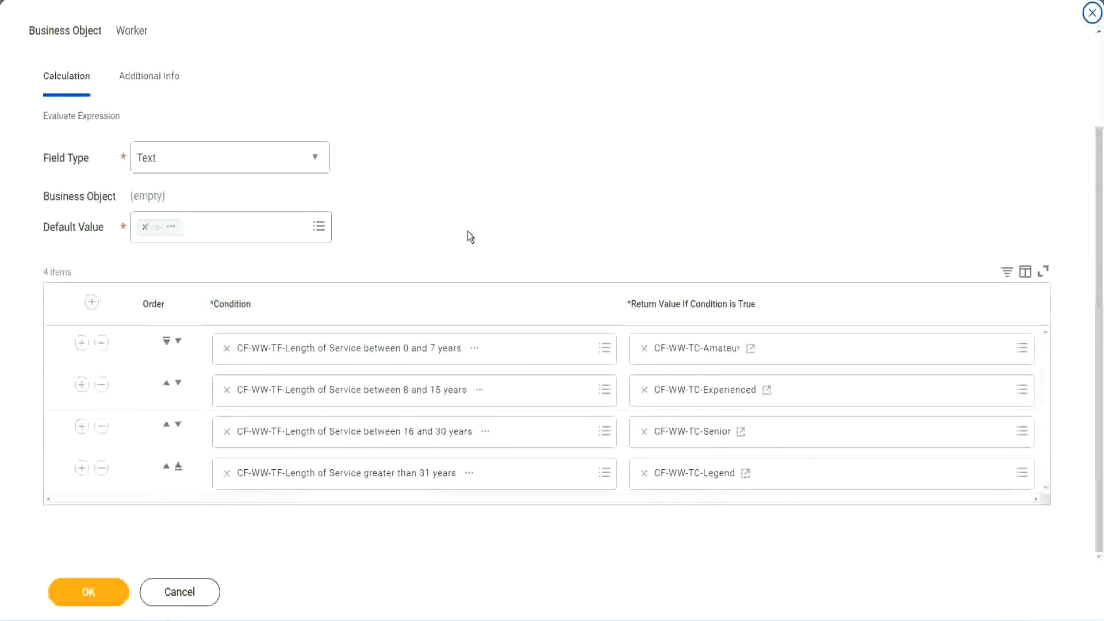
scroll(468, 232, up, 2)
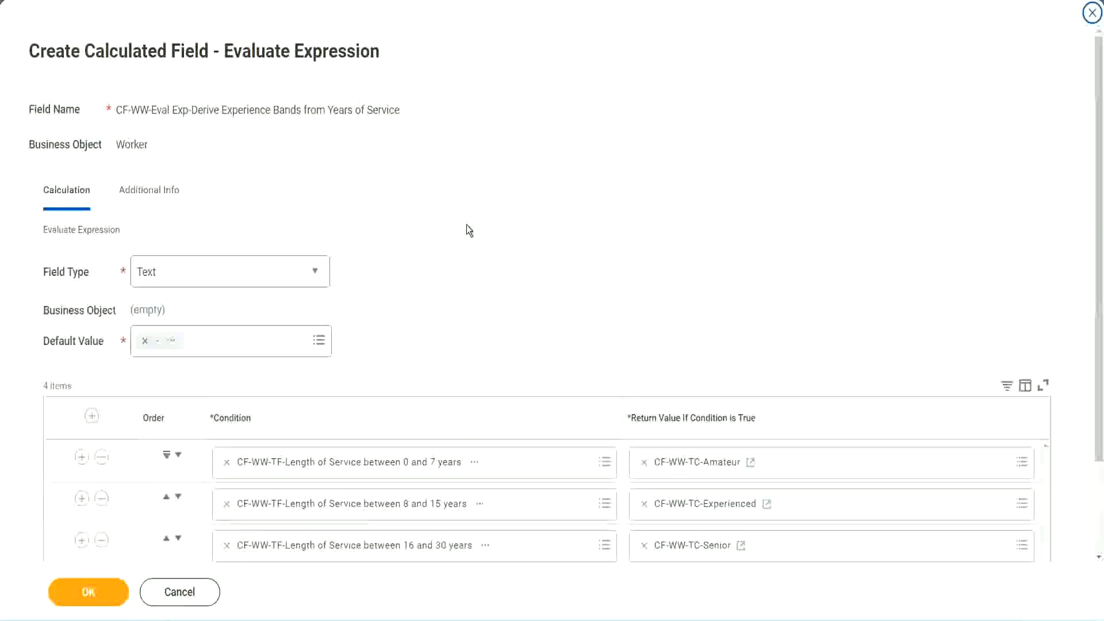
scroll(465, 226, down, 2)
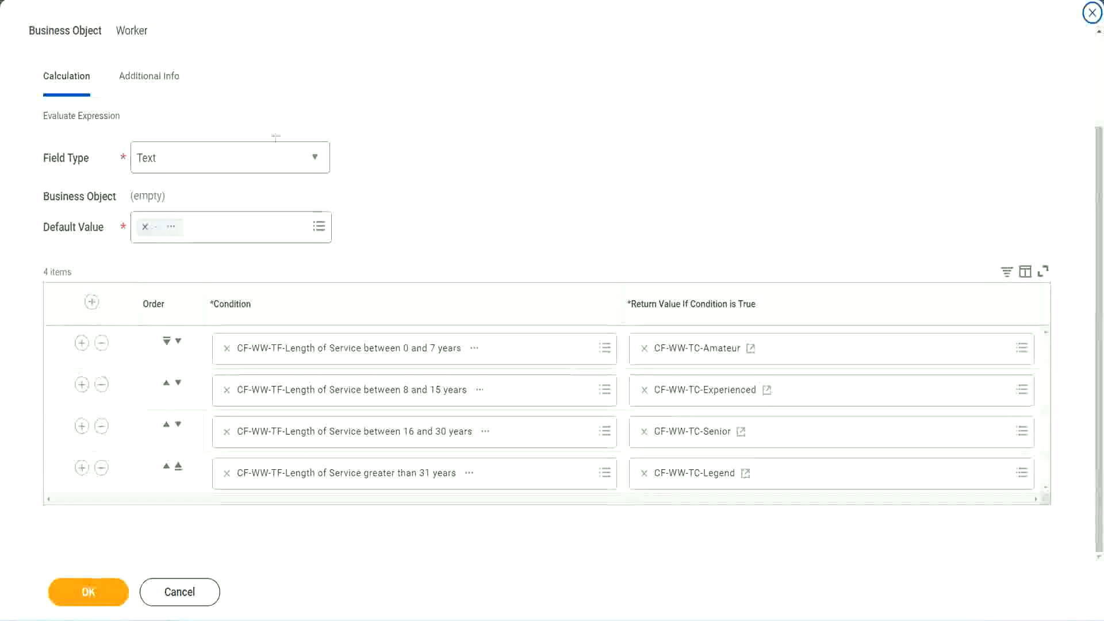
drag(707, 162, 716, 277)
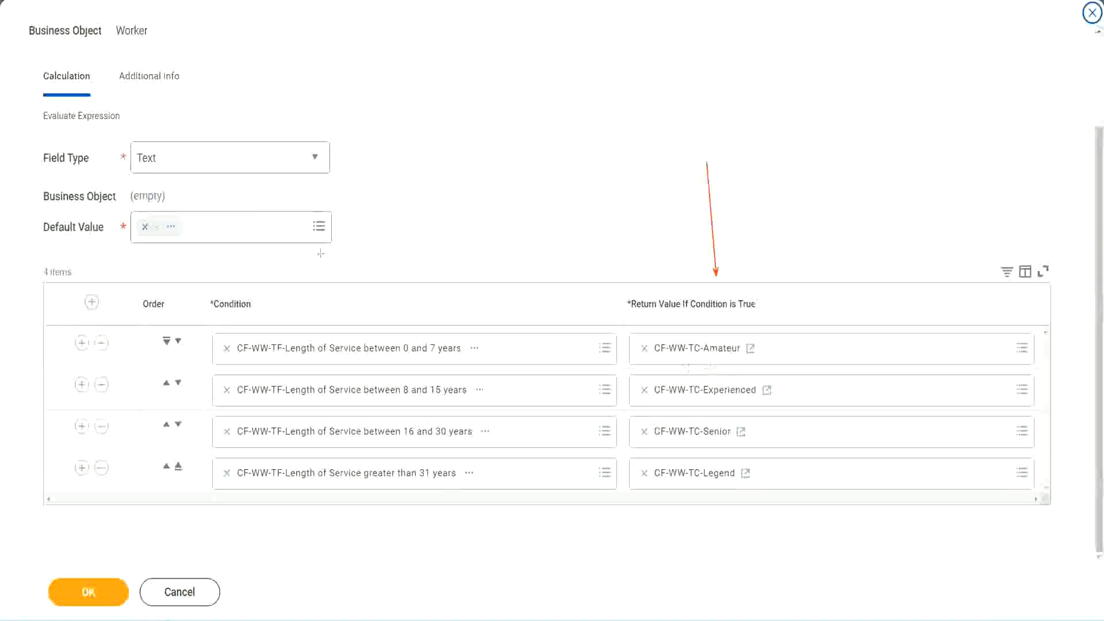
drag(137, 99, 142, 138)
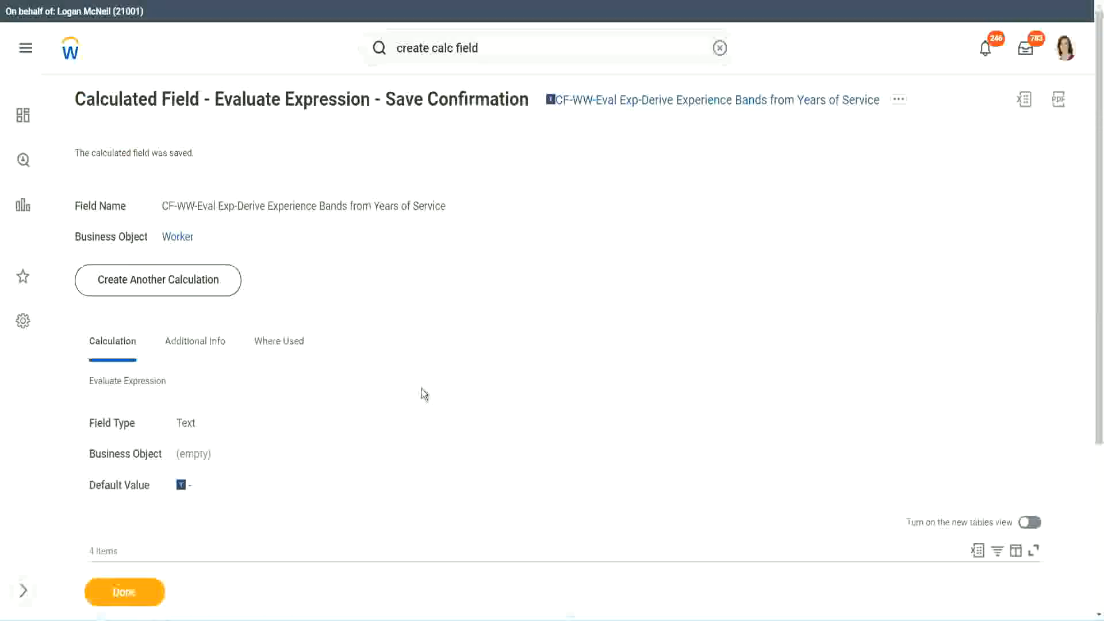
Review the saved Evaluate Expression field's conditions and return values, and copy the calculated field's name
scroll(422, 384, down, 4)
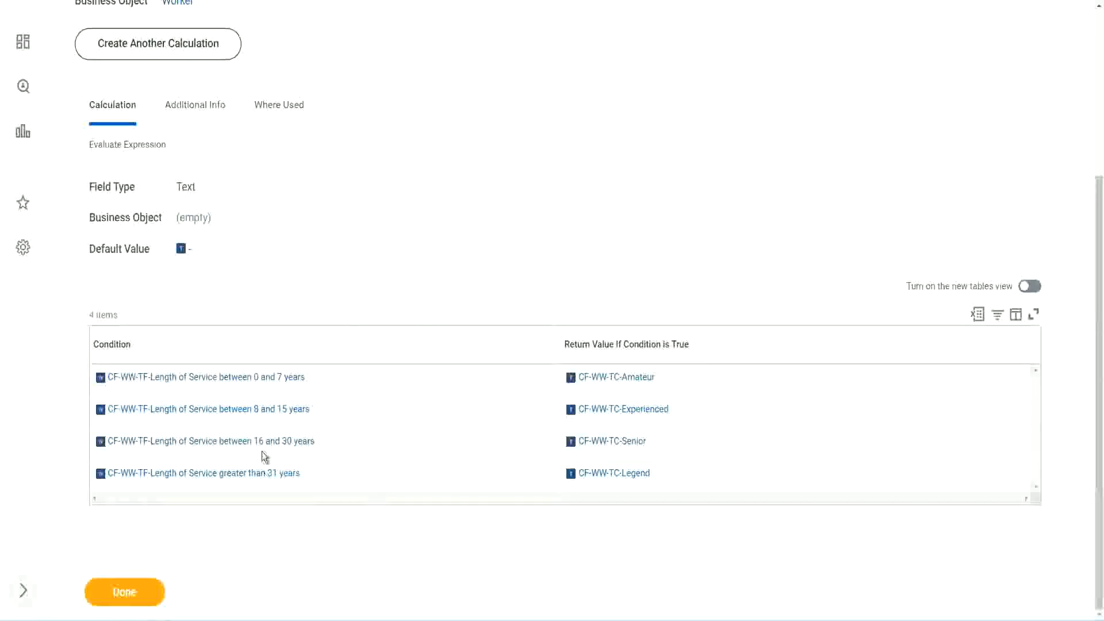
scroll(534, 183, up, 4)
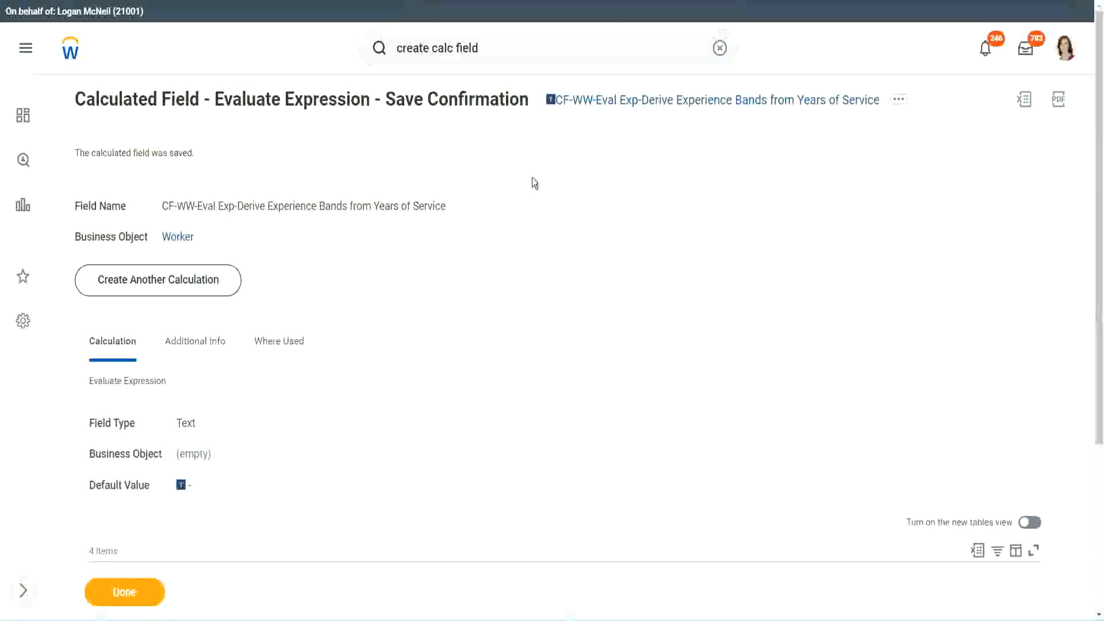
right_click(648, 108)
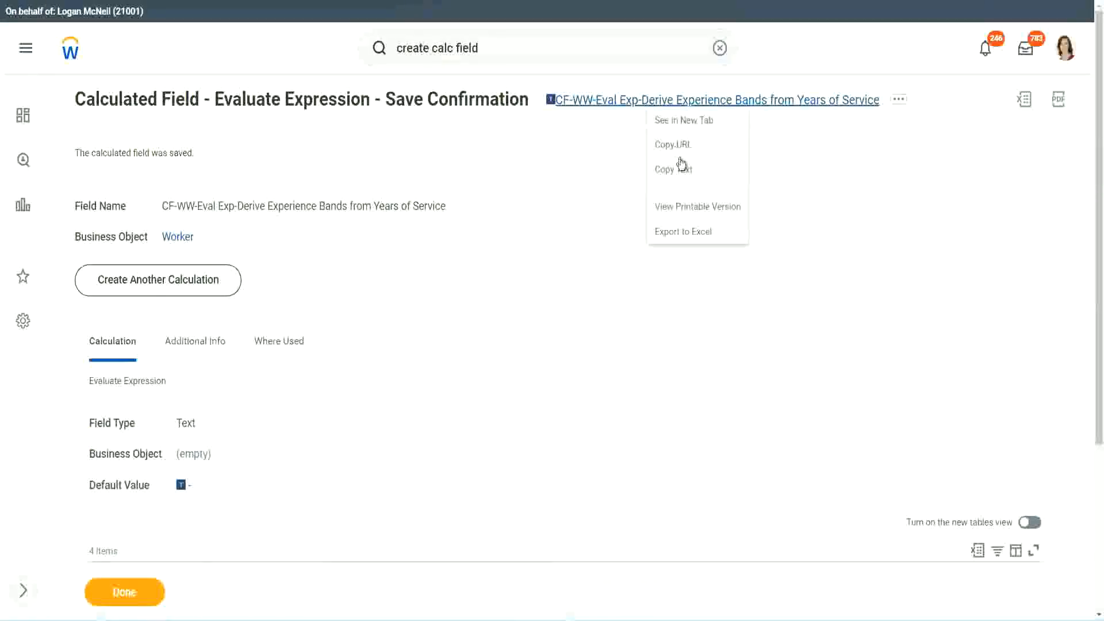
click(678, 172)
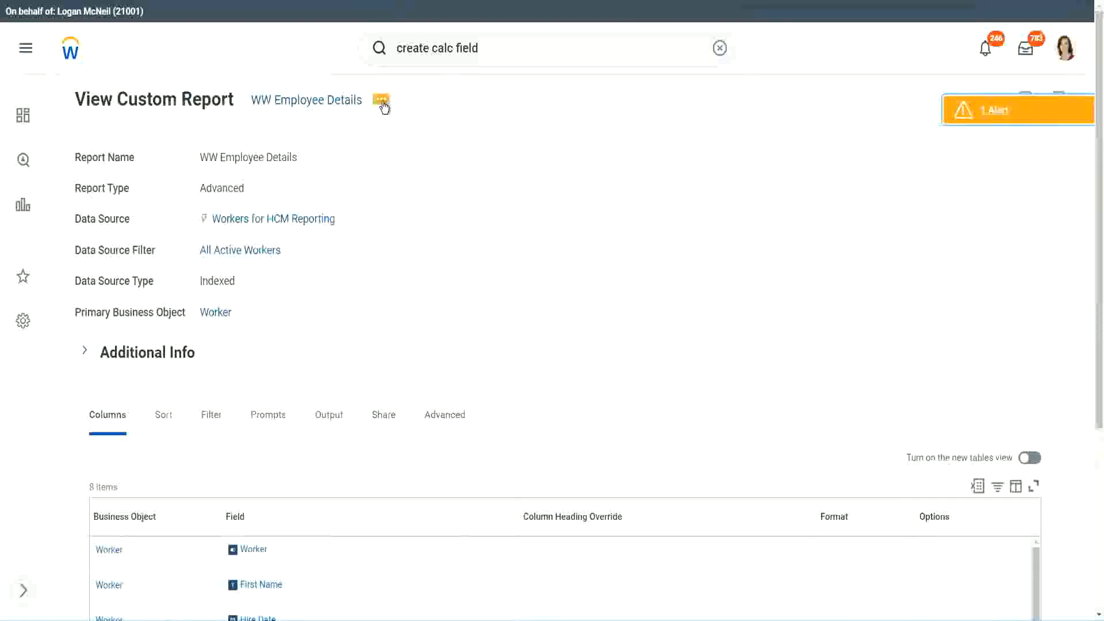
Open the WW Employee Details custom report for editing
click(382, 103)
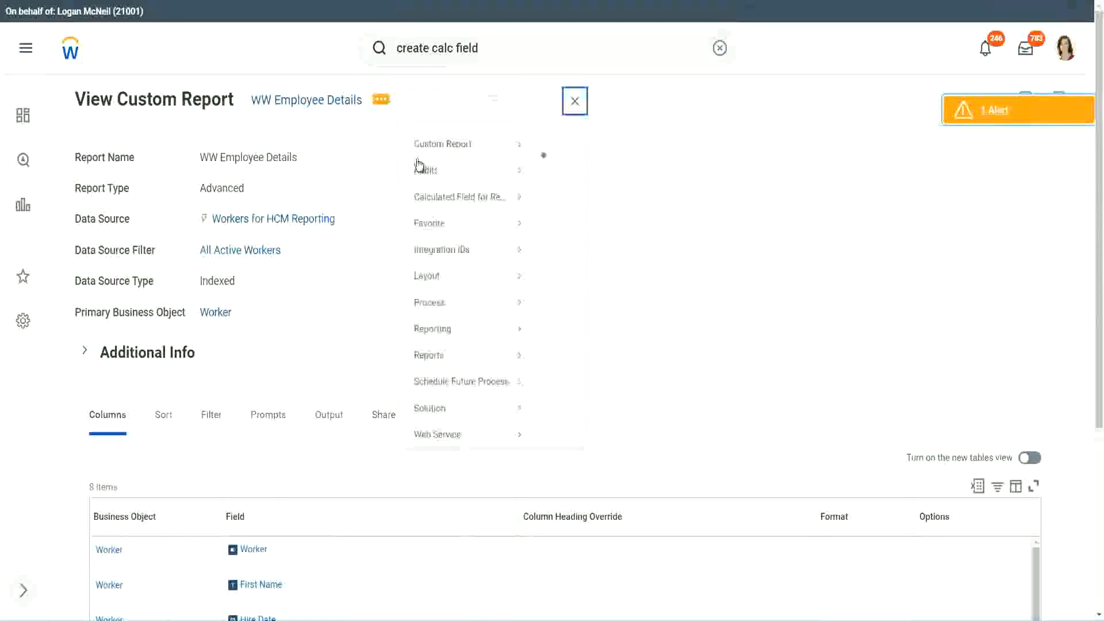
mouse_move(451, 164)
click(561, 165)
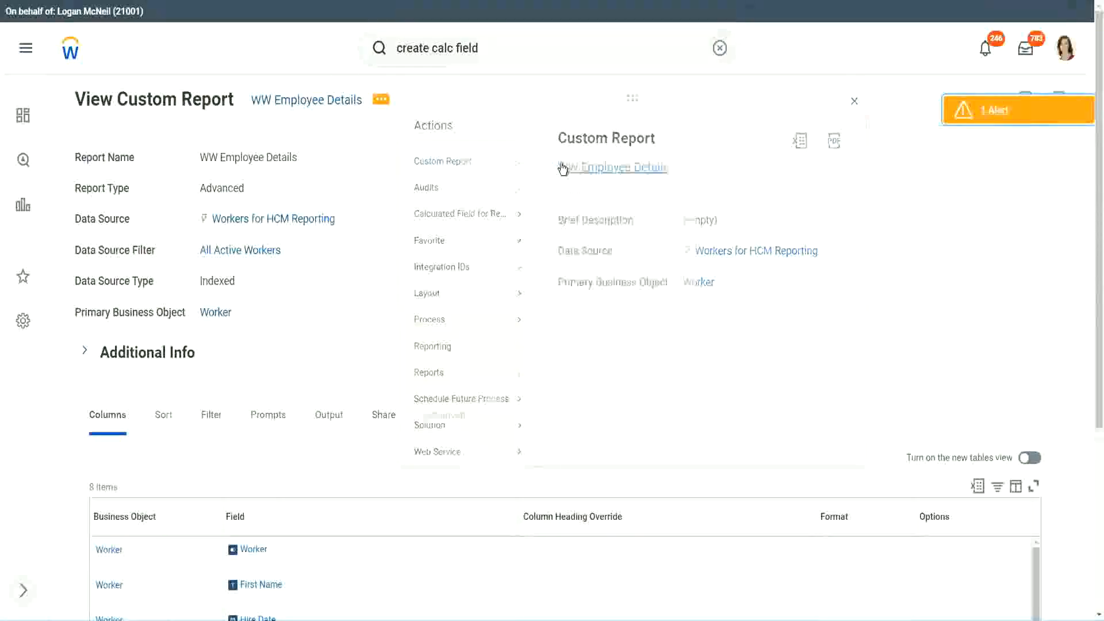
Add a new Worker row at the end of the report's columns and remove the Years of Service substring column
scroll(401, 247, down, 4)
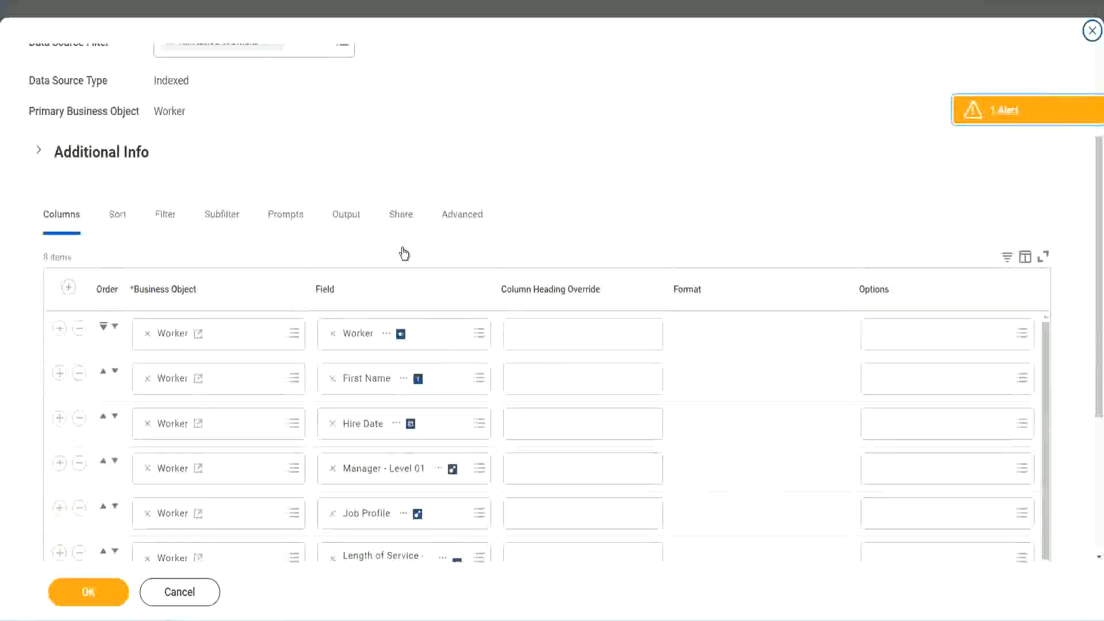
scroll(404, 253, down, 2)
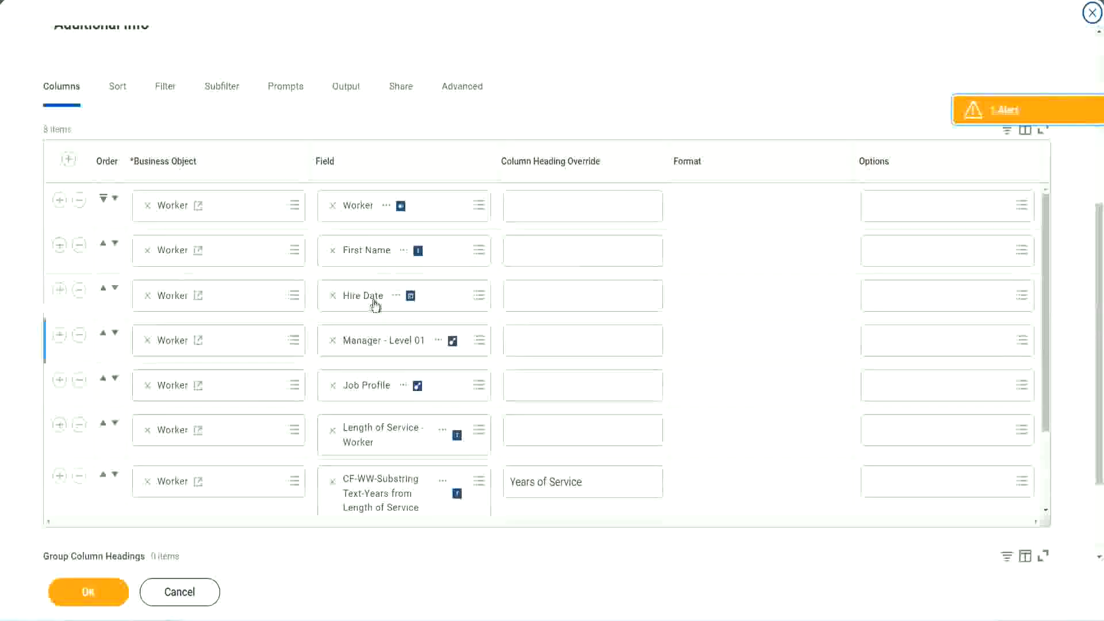
click(59, 477)
scroll(375, 335, down, 1)
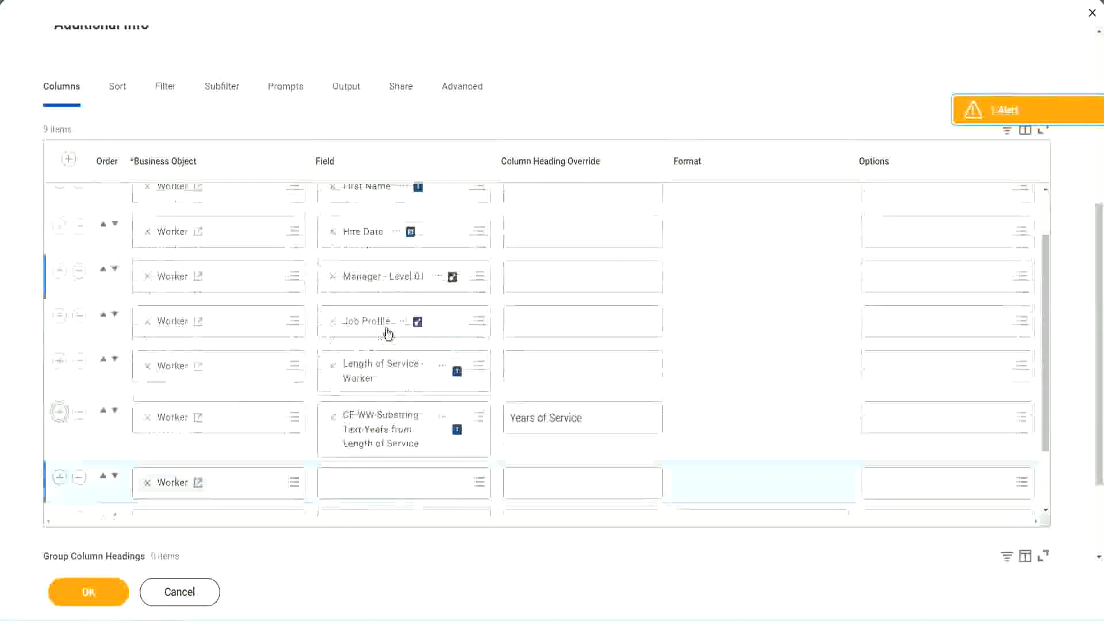
scroll(388, 334, down, 5)
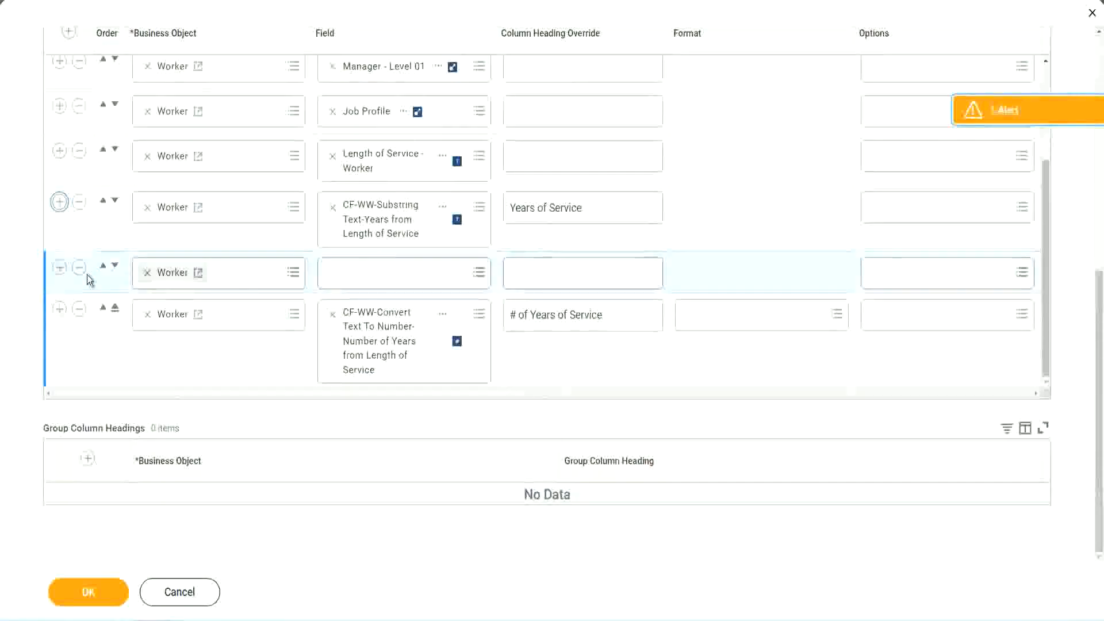
click(115, 266)
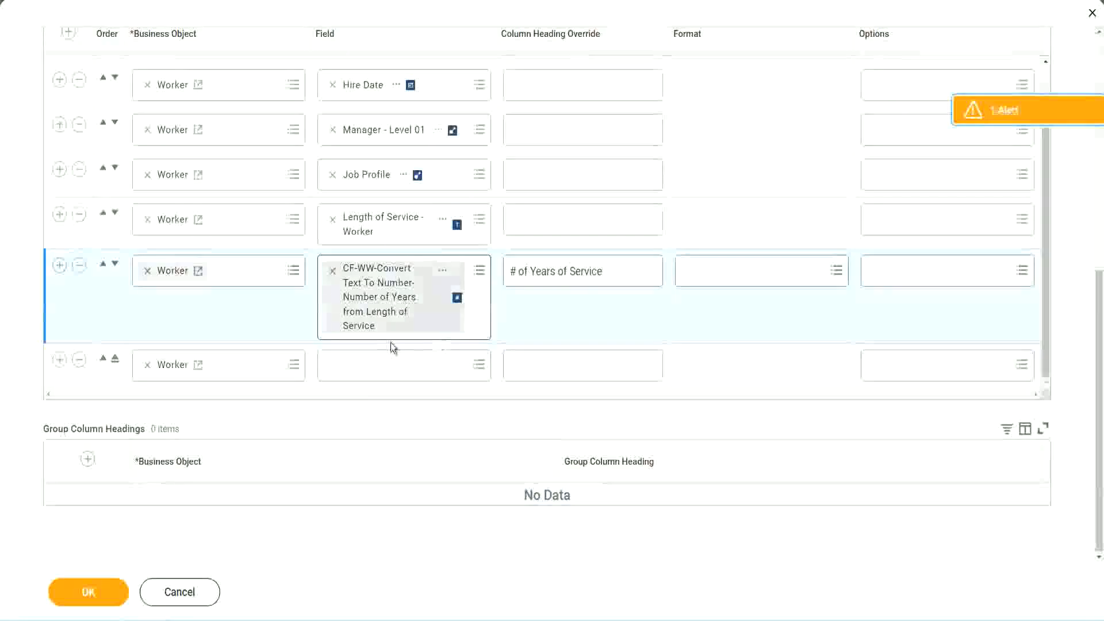
Set the new row's field to CF-WW-Eval Exp-Derive Experience Bands from Years of Service, with the column heading override Experience Bands
click(362, 368)
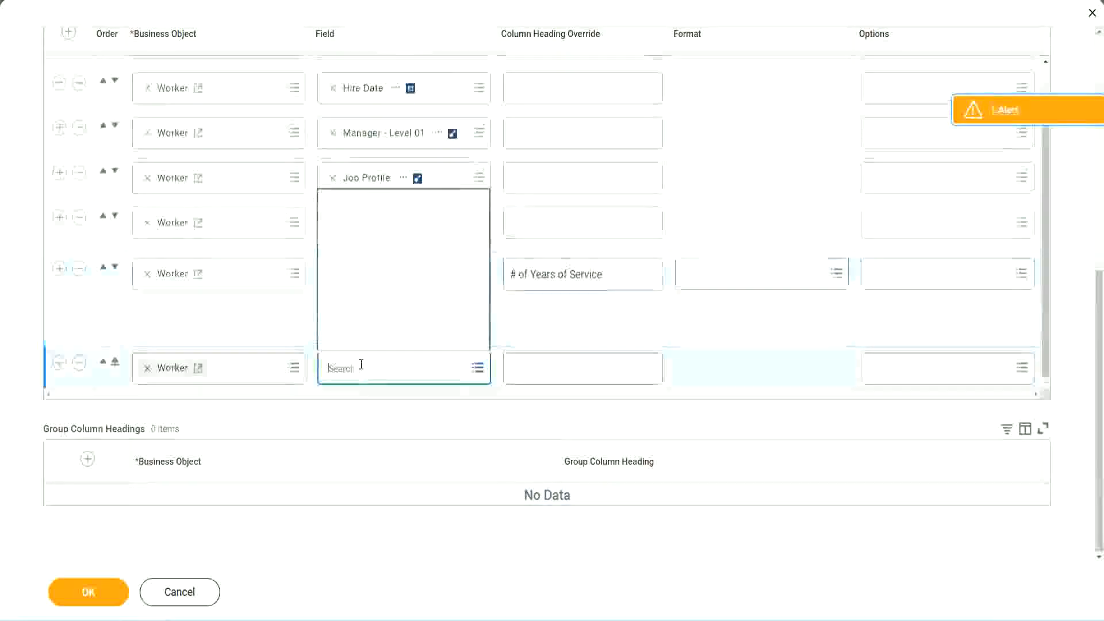
key(ctrl+v)
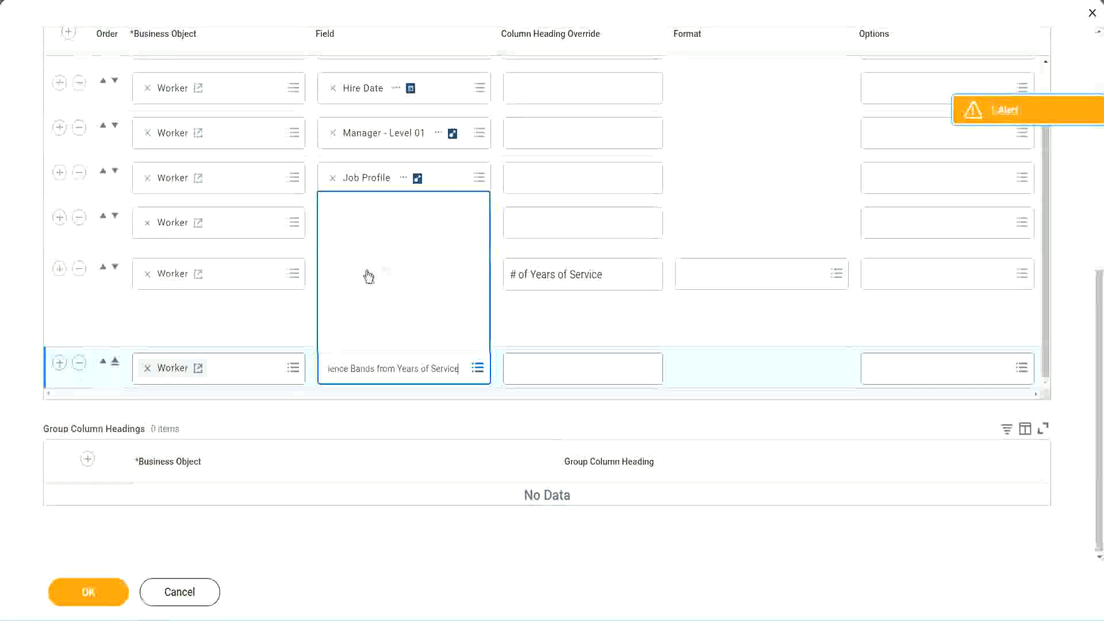
click(563, 330)
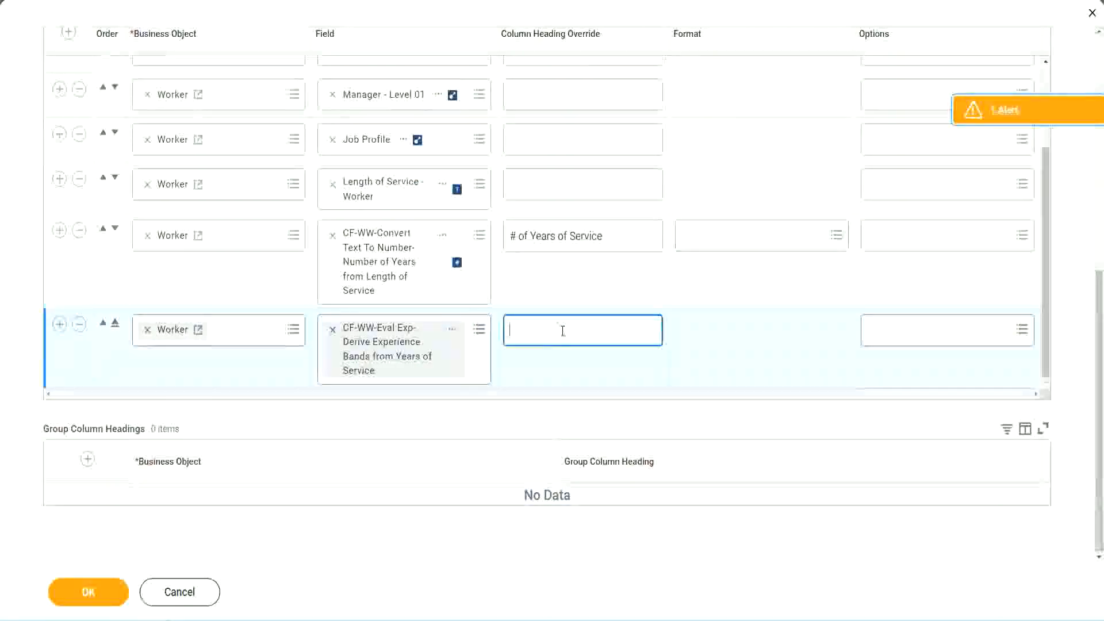
text(Exper)
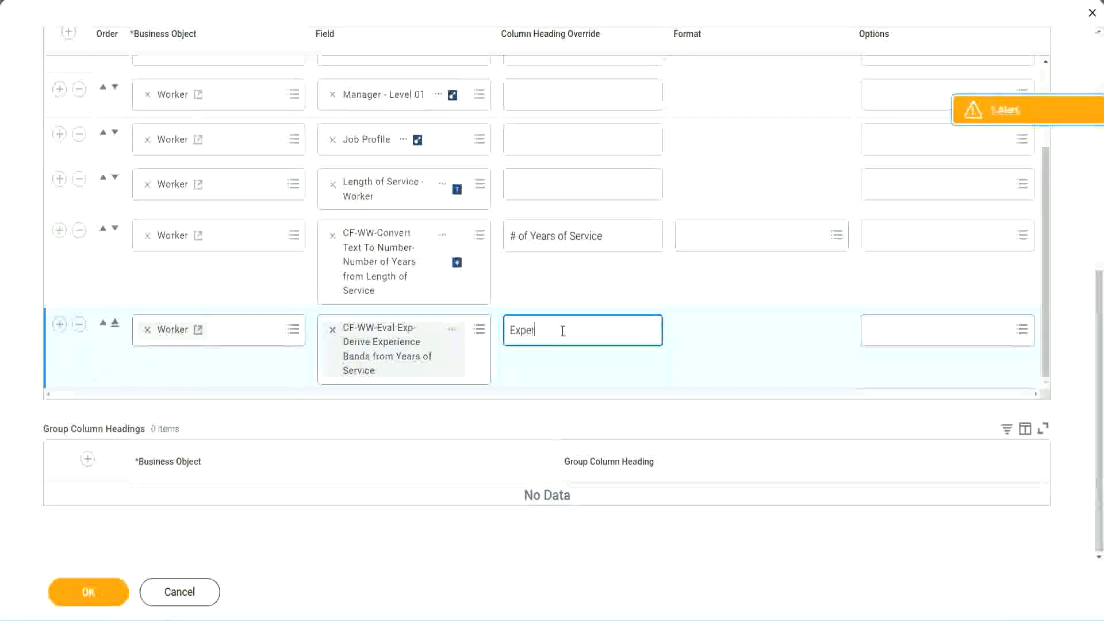
text(ience B)
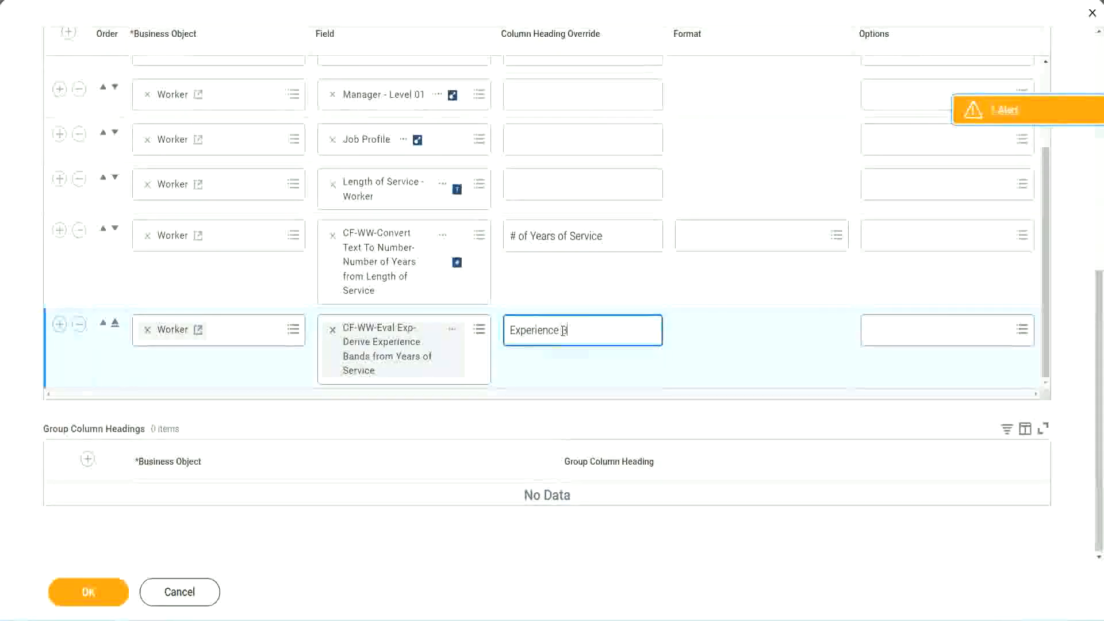
text(ands)
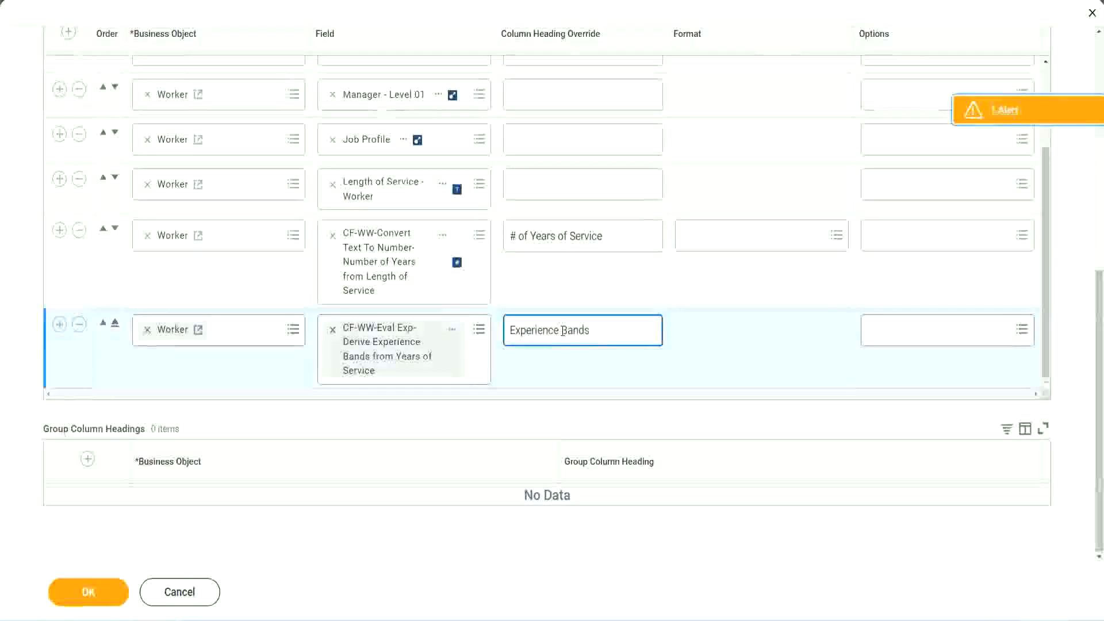
Save the WW Employee Details report changes and run the report with all worker type prompts left blank
click(105, 593)
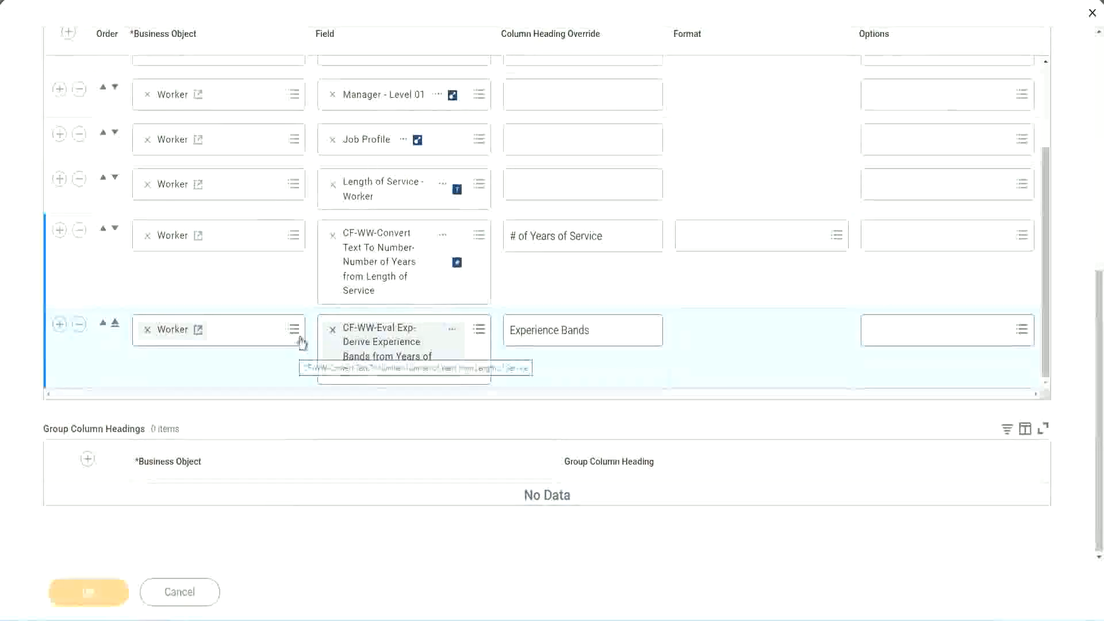
scroll(322, 414, down, 5)
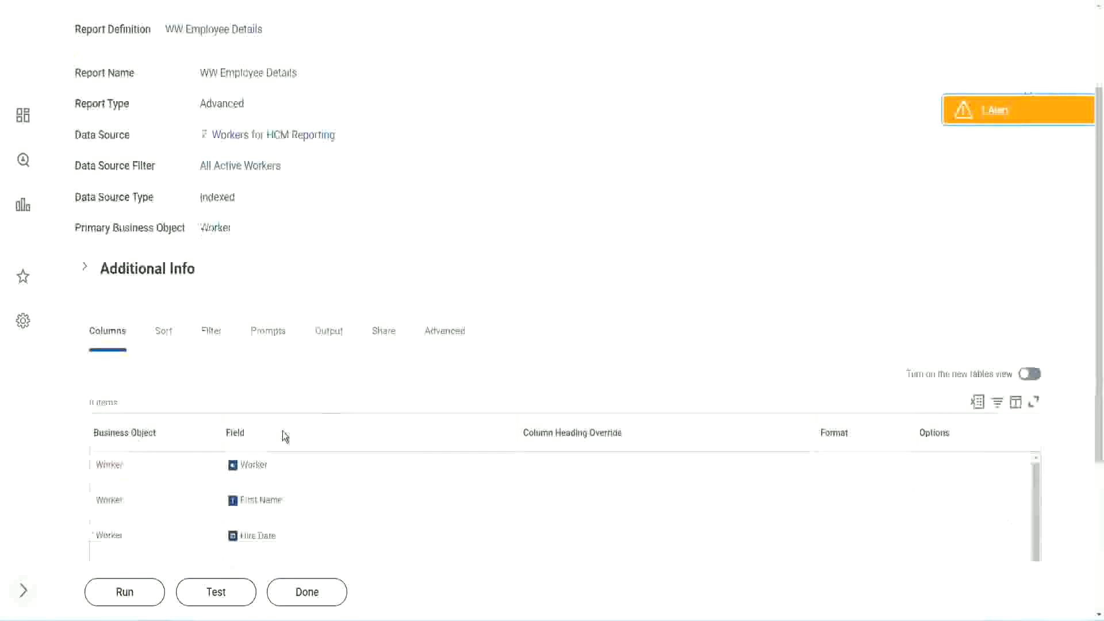
click(123, 591)
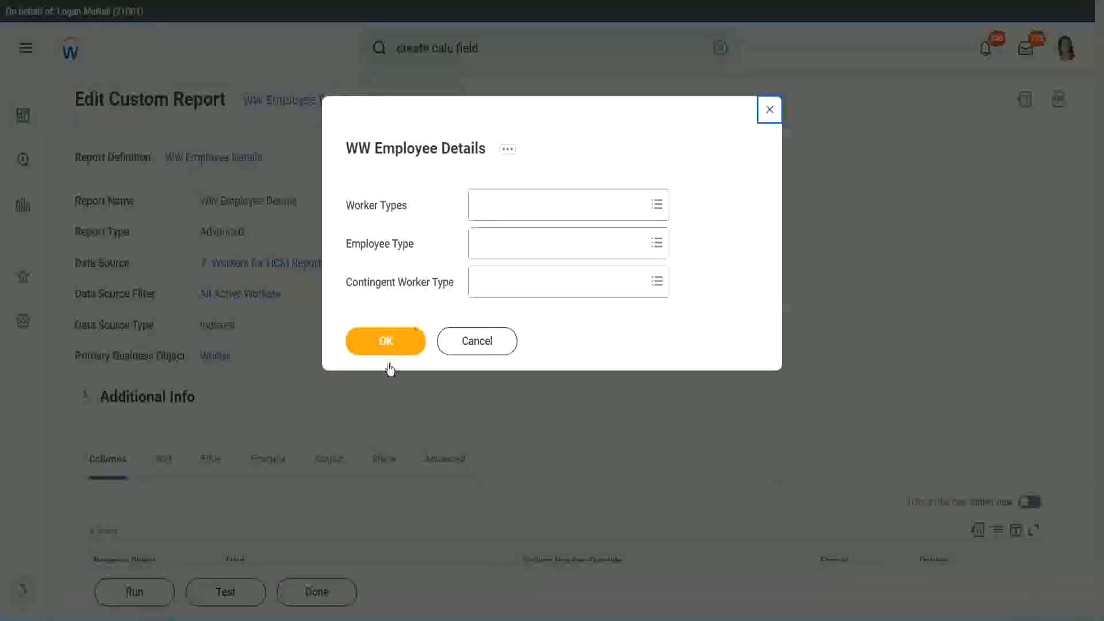
click(404, 339)
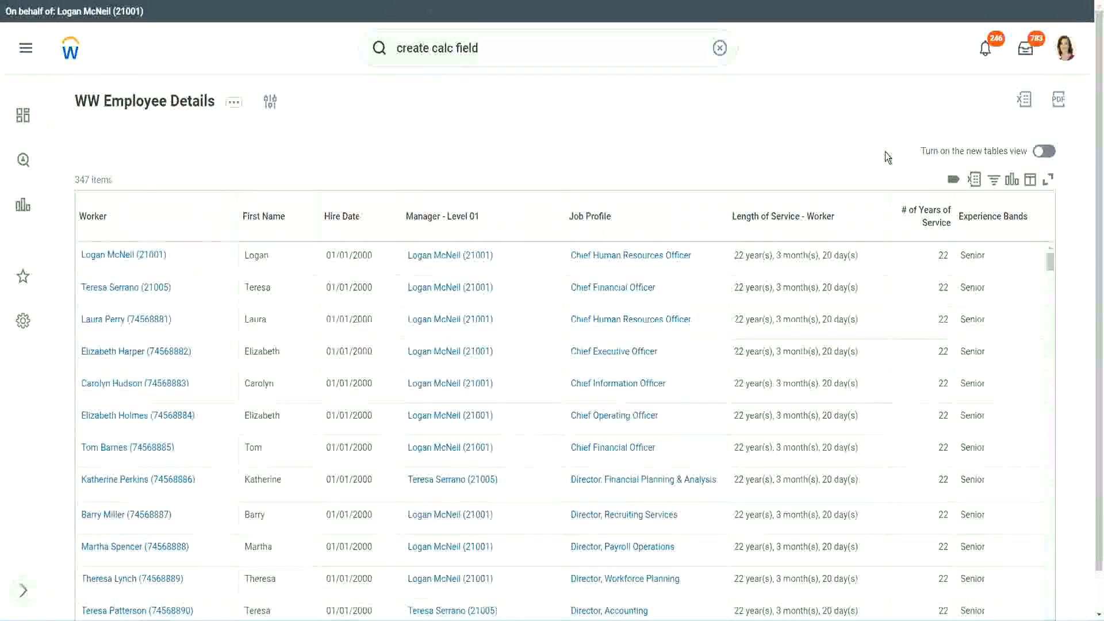
Compare the first worker's years of service and experience band with the 16 - 30 years Senior definition in the Notepad++ notes
scroll(886, 154, down, 1)
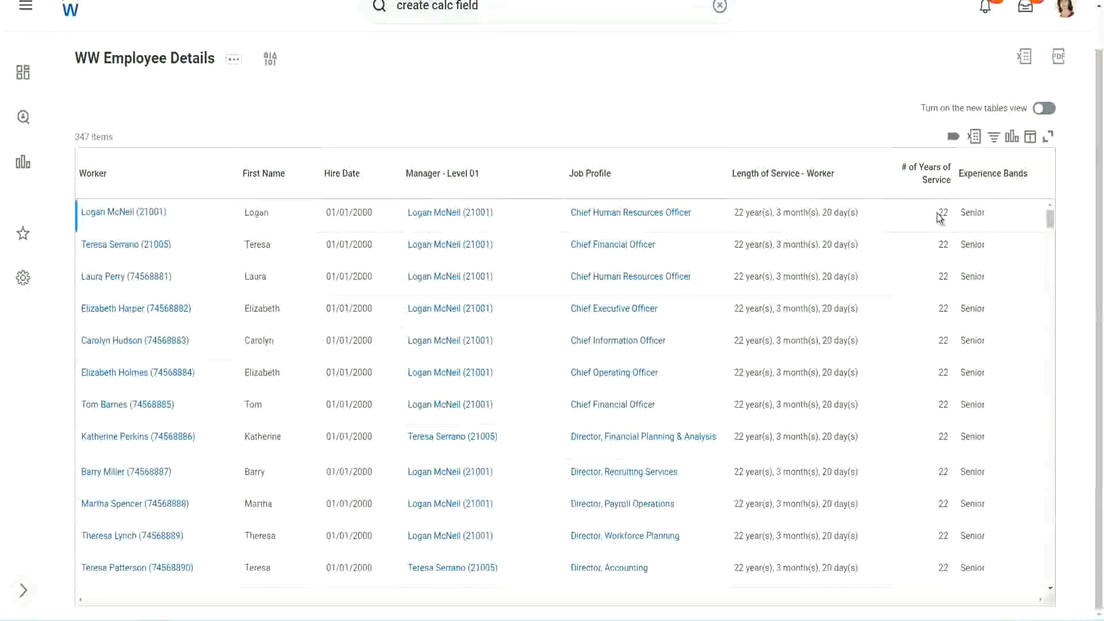
drag(939, 216, 950, 214)
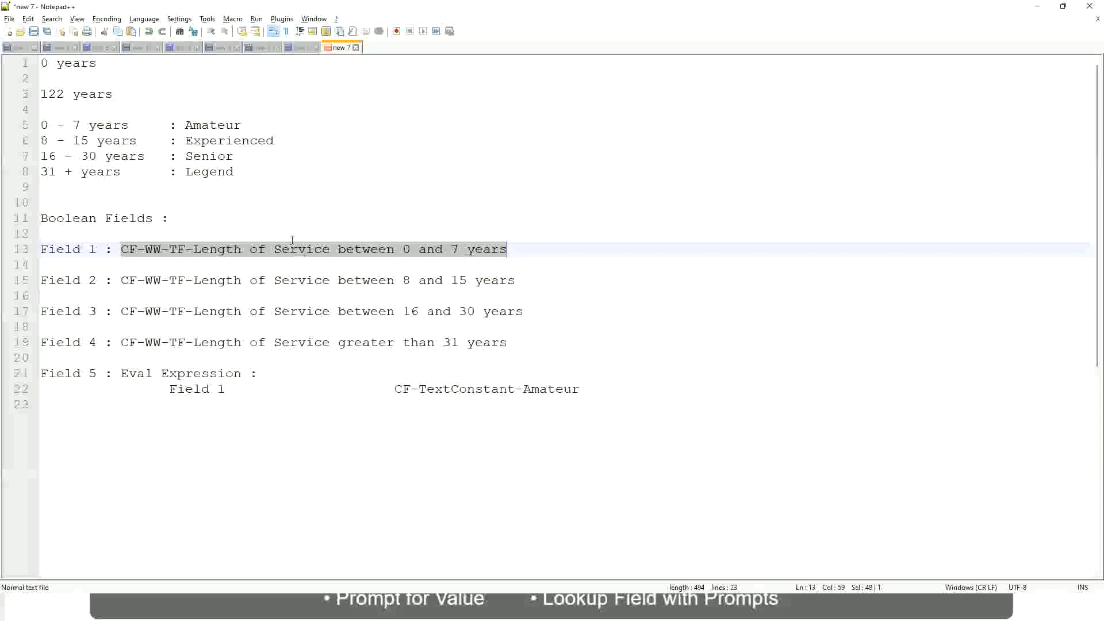
click(163, 202)
click(188, 155)
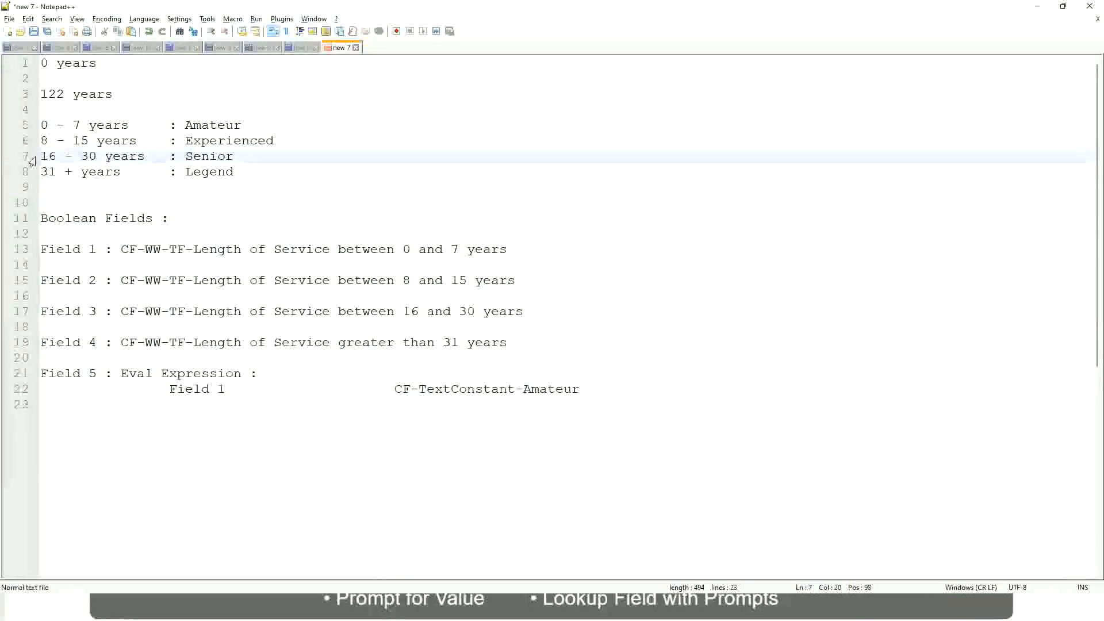
drag(40, 157, 106, 158)
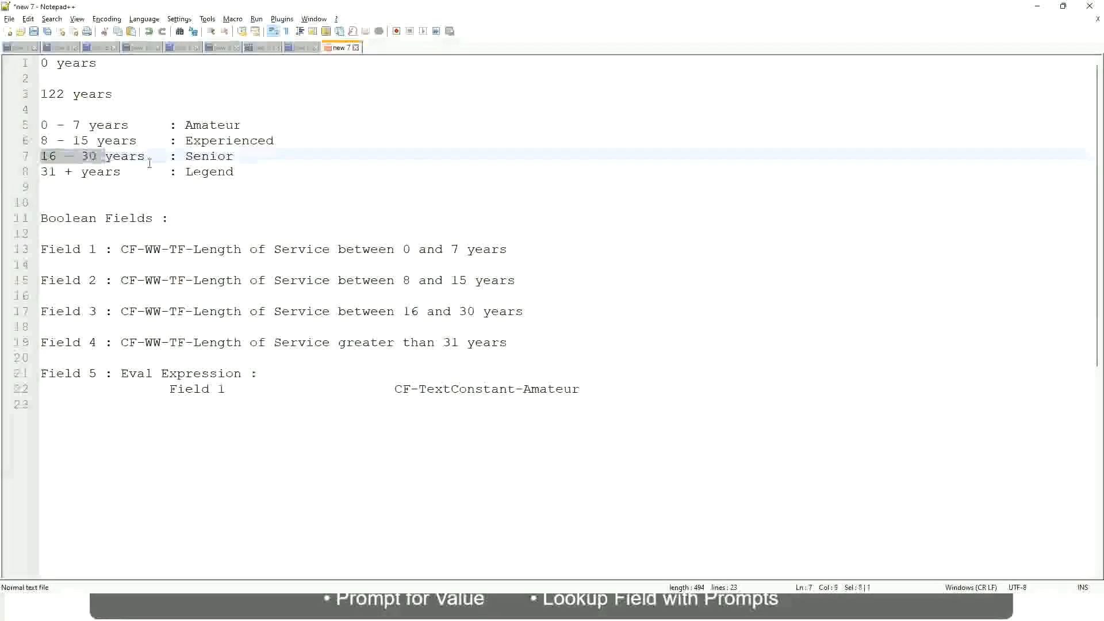
double_click(203, 161)
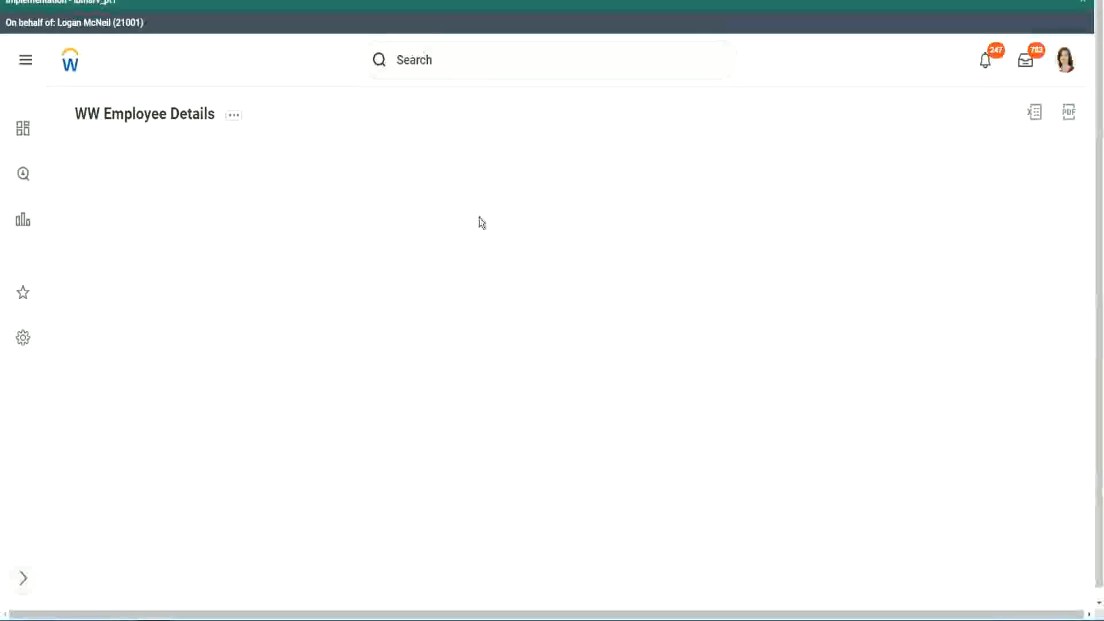
Return to the Workday report and examine the number of years against the experience band for further workers
scroll(950, 345, down, 2)
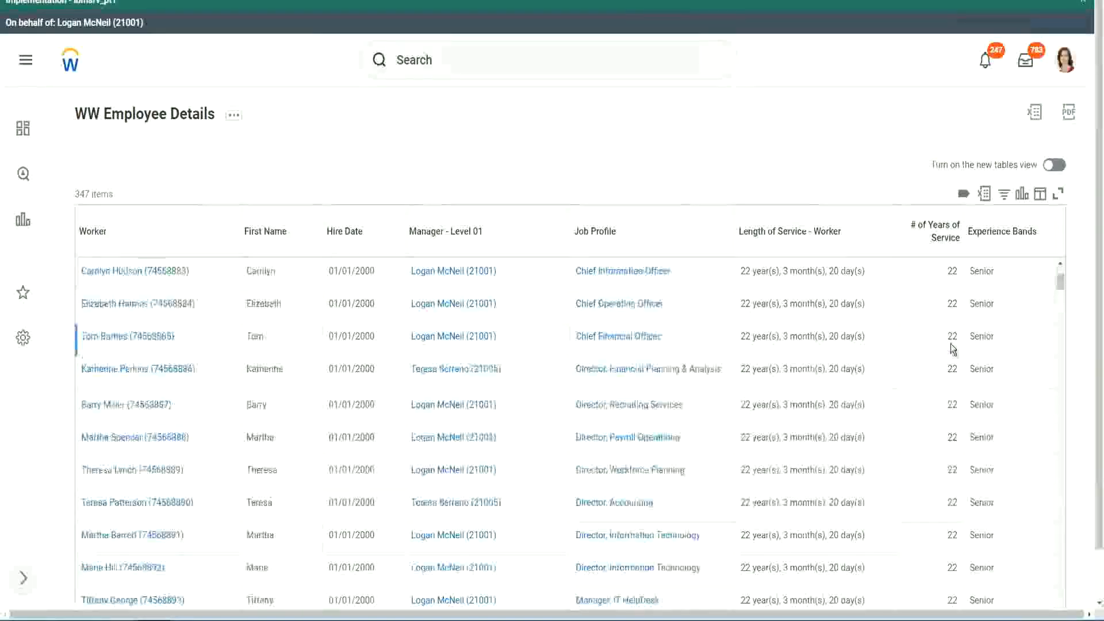
scroll(952, 345, down, 5)
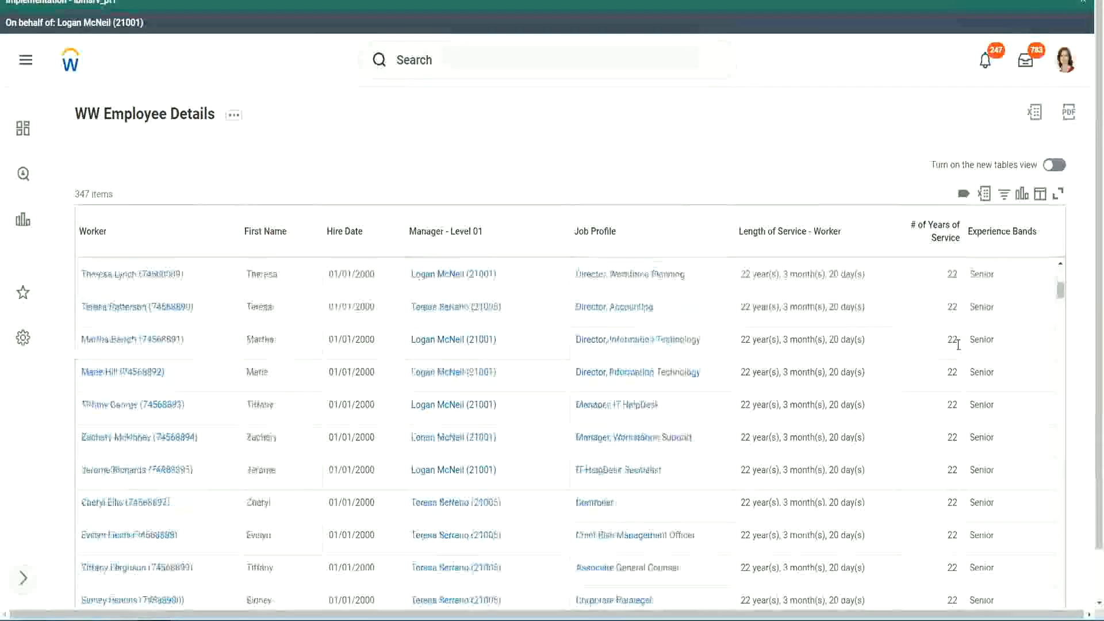
scroll(961, 381, down, 5)
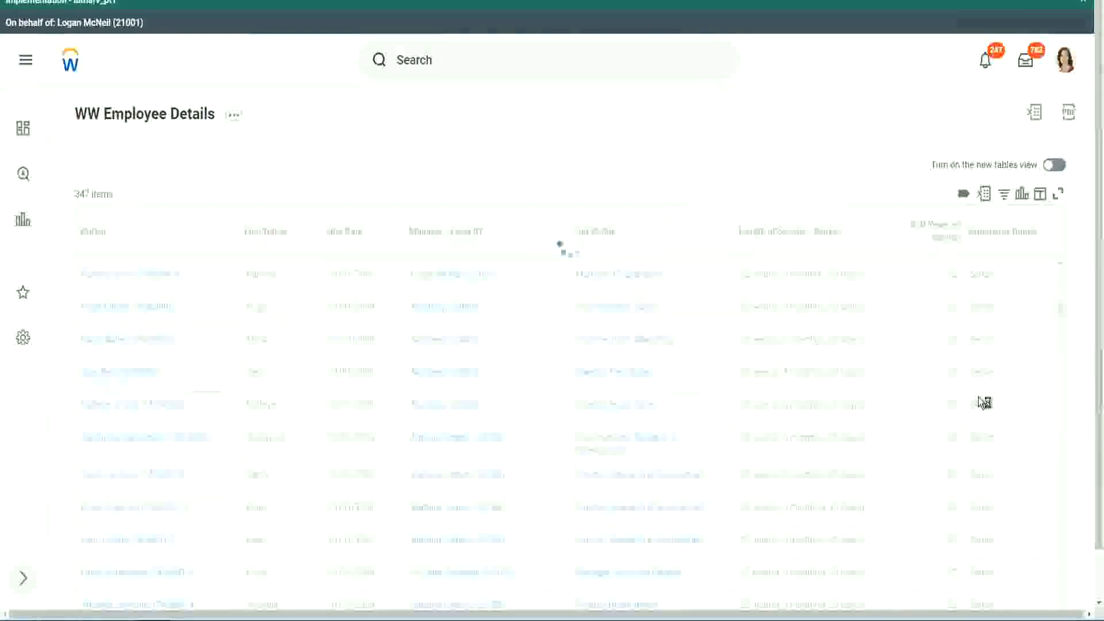
scroll(979, 398, down, 1)
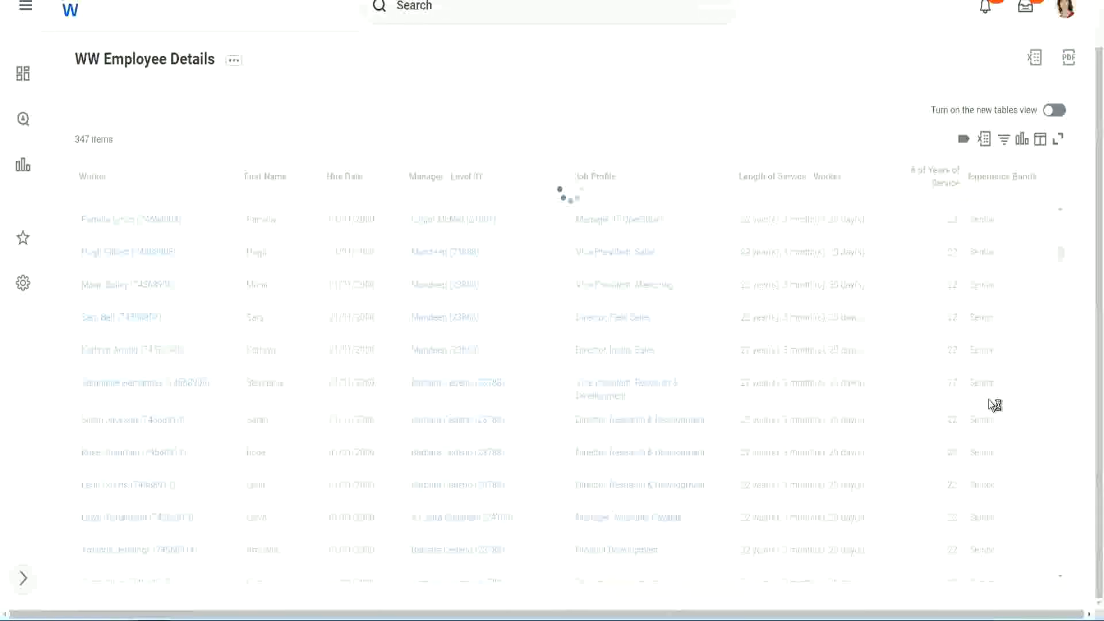
scroll(1023, 325, down, 4)
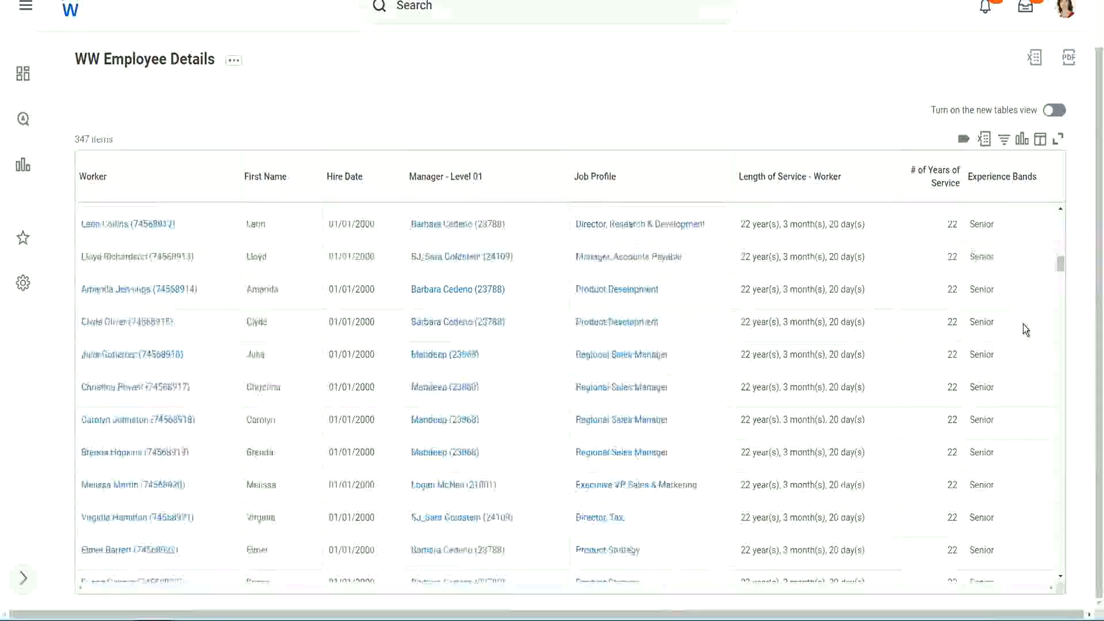
scroll(1023, 324, down, 3)
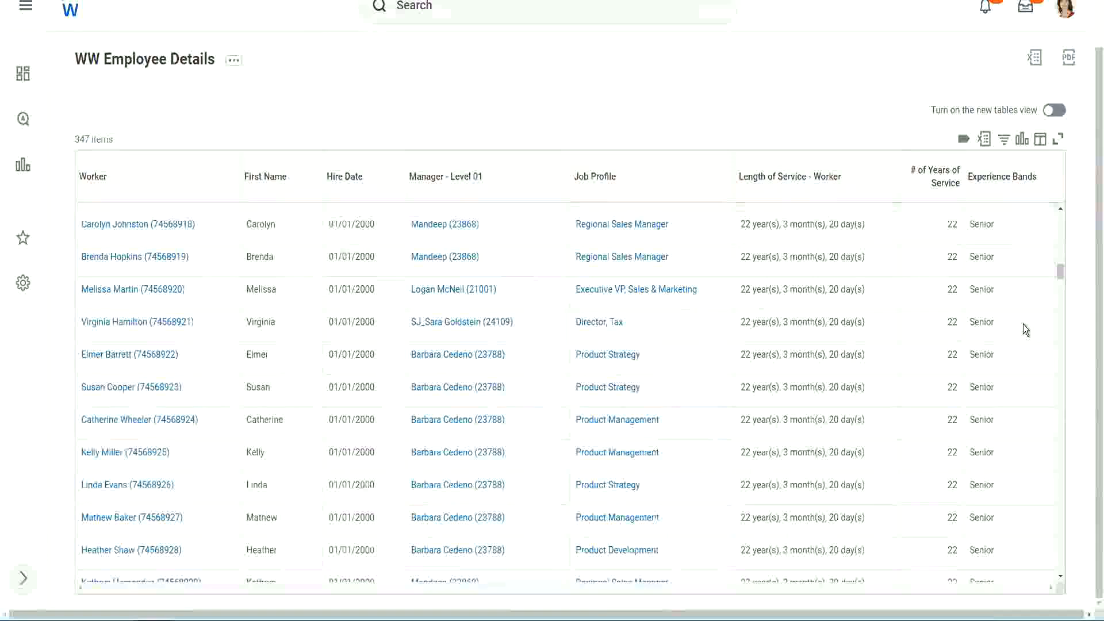
scroll(1023, 323, down, 8)
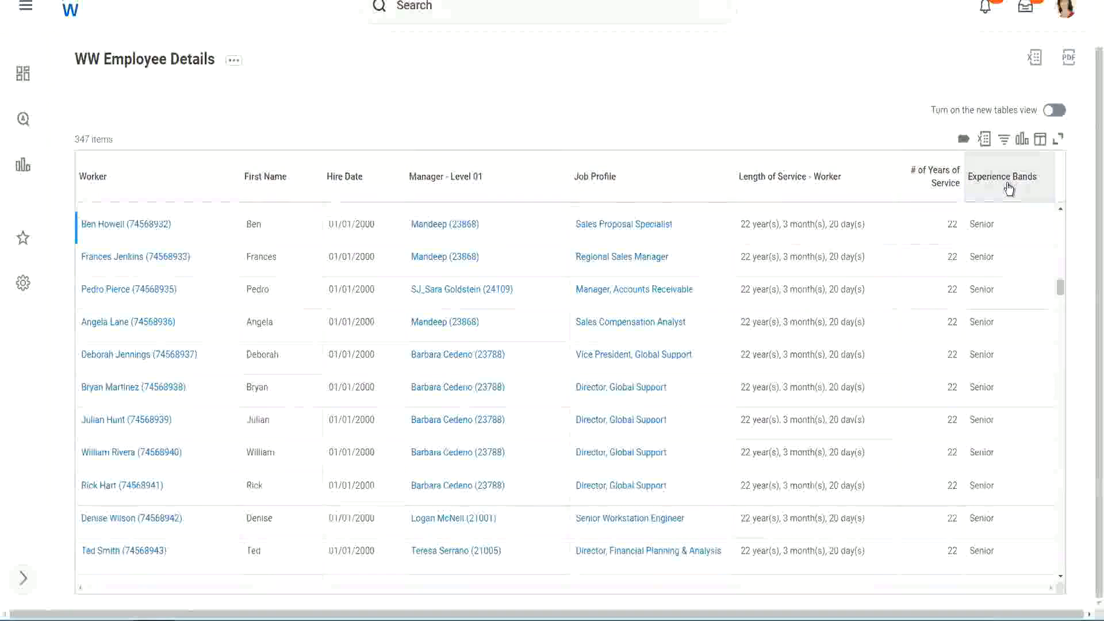
Filter the report's Experience Bands column to values containing Amateur
click(1007, 185)
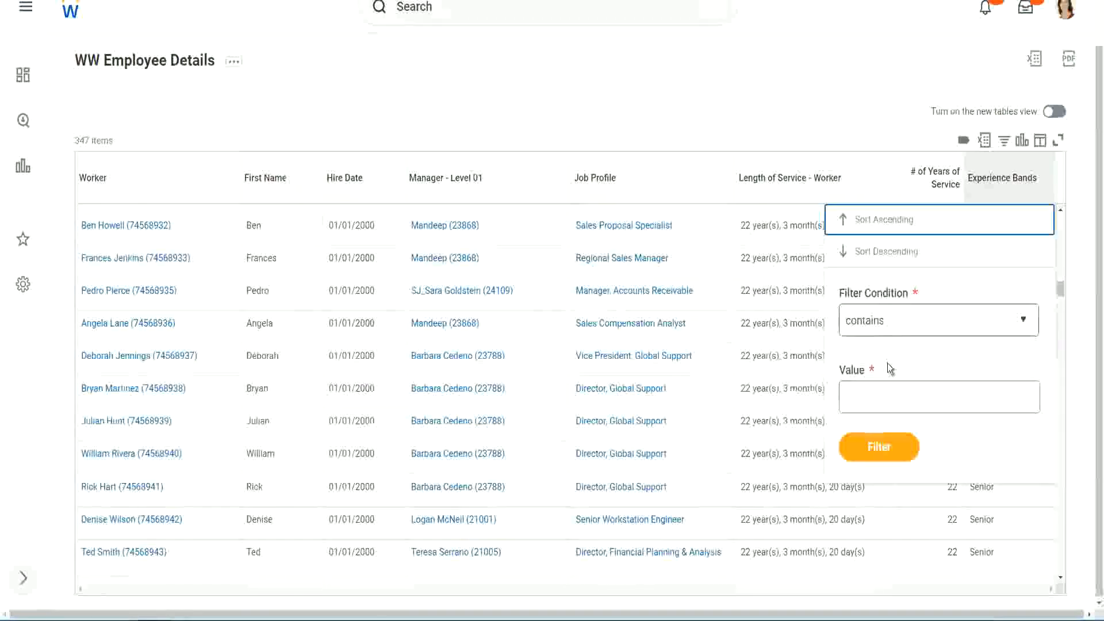
click(876, 386)
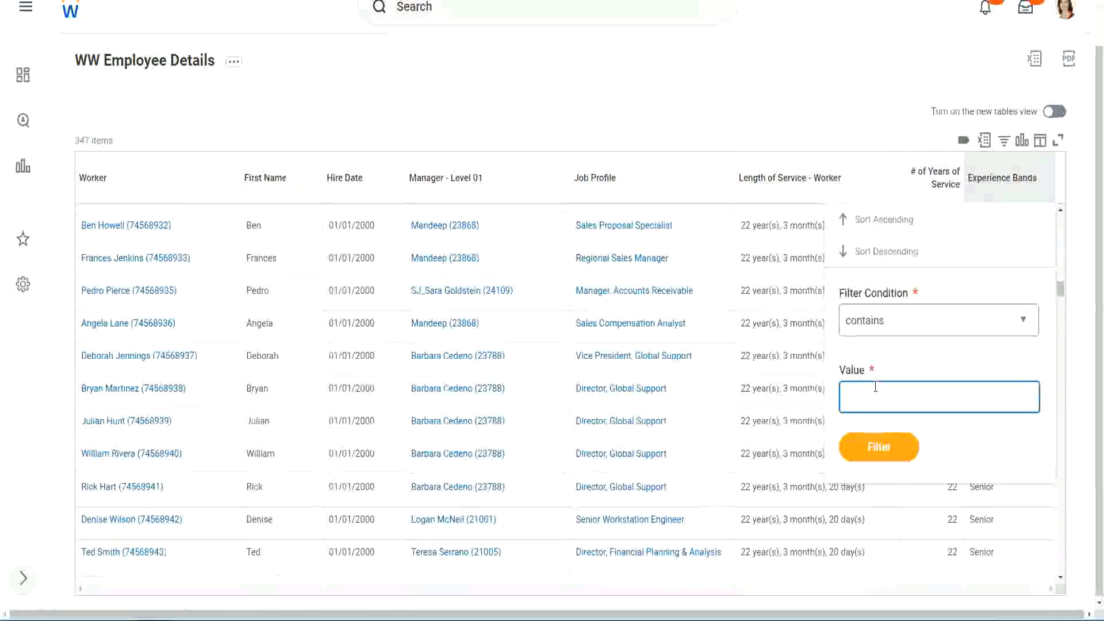
text(Amate)
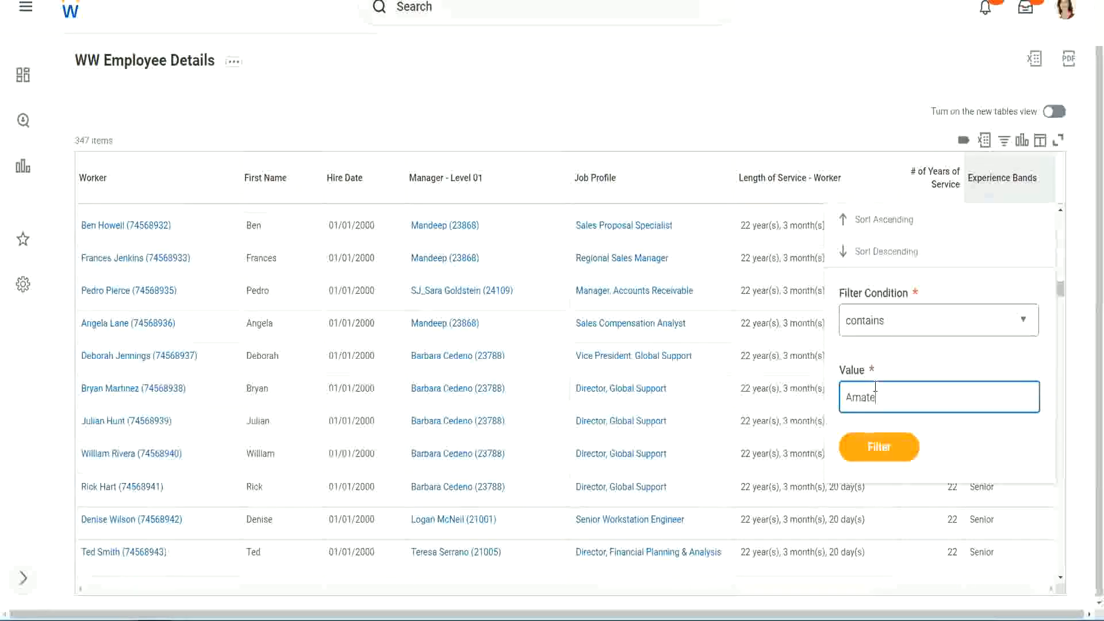
text(ur)
click(871, 454)
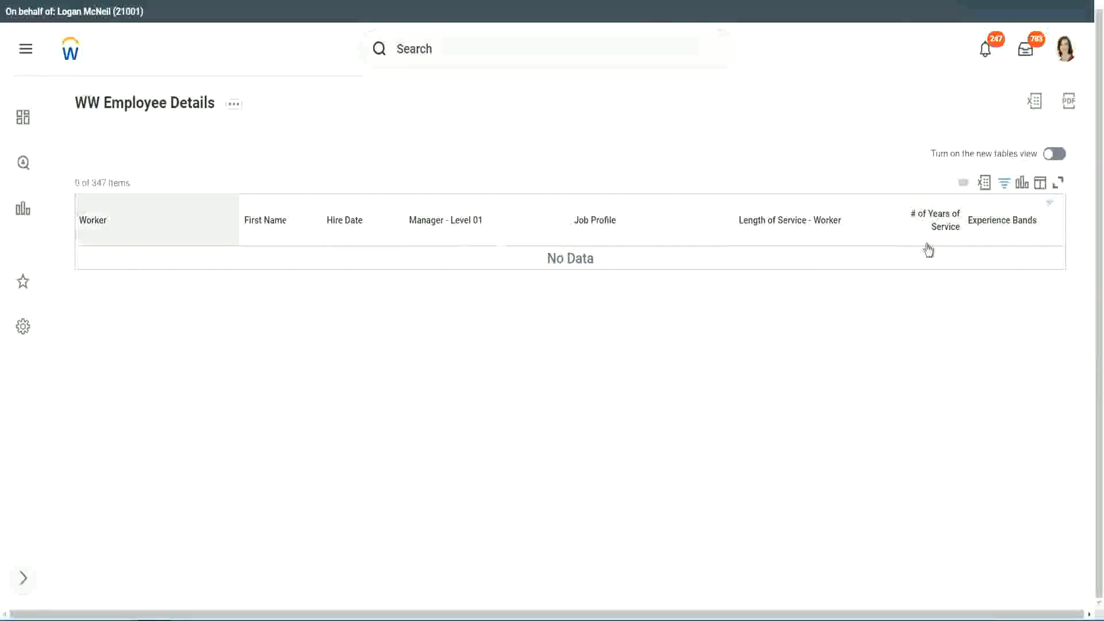
Change the Experience Bands filter value to Legend and examine the years of service of the matching workers
click(997, 222)
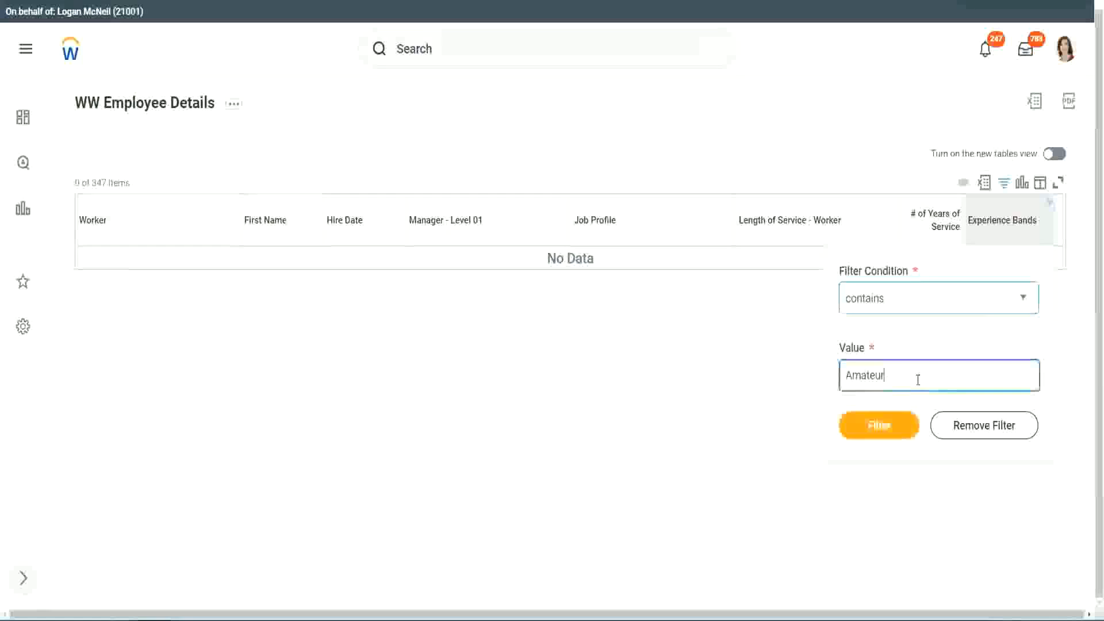
drag(812, 379, 788, 377)
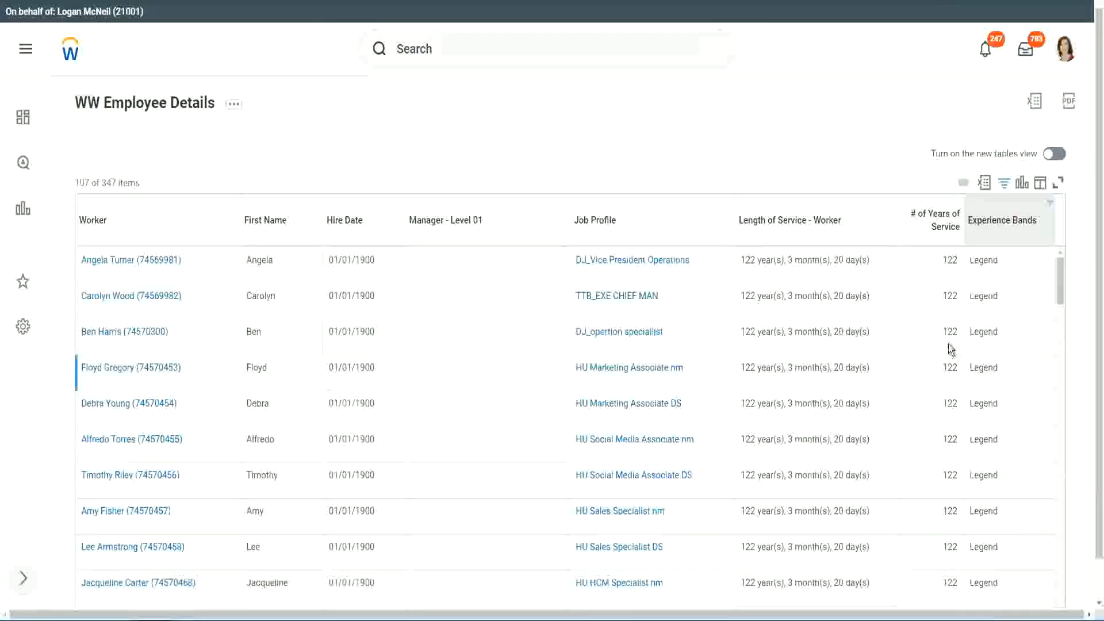
scroll(947, 343, down, 15)
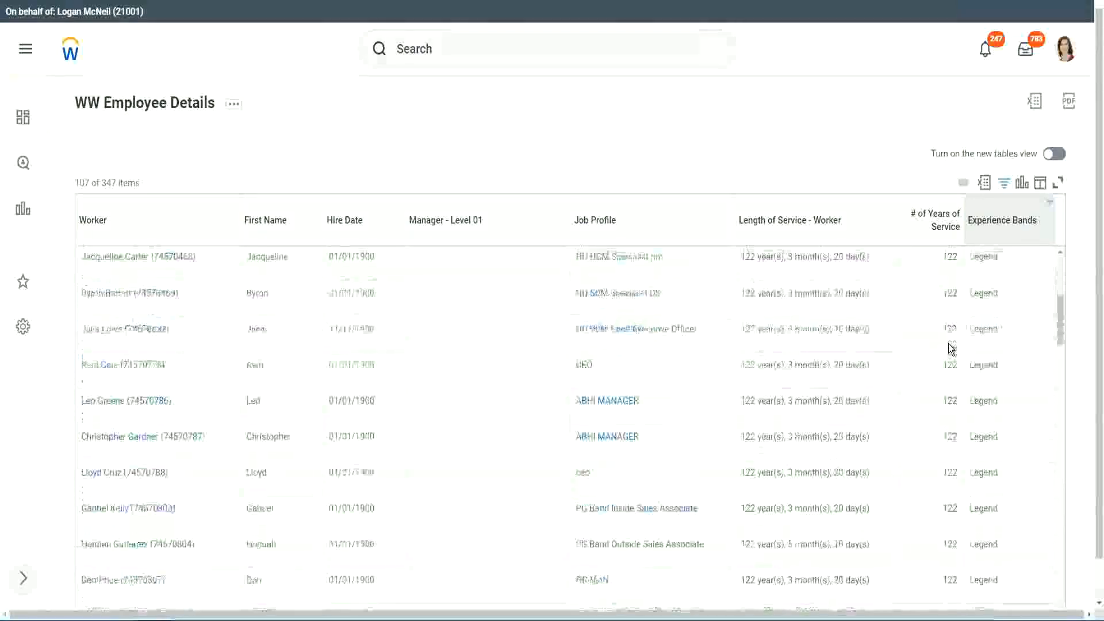
scroll(948, 343, down, 3)
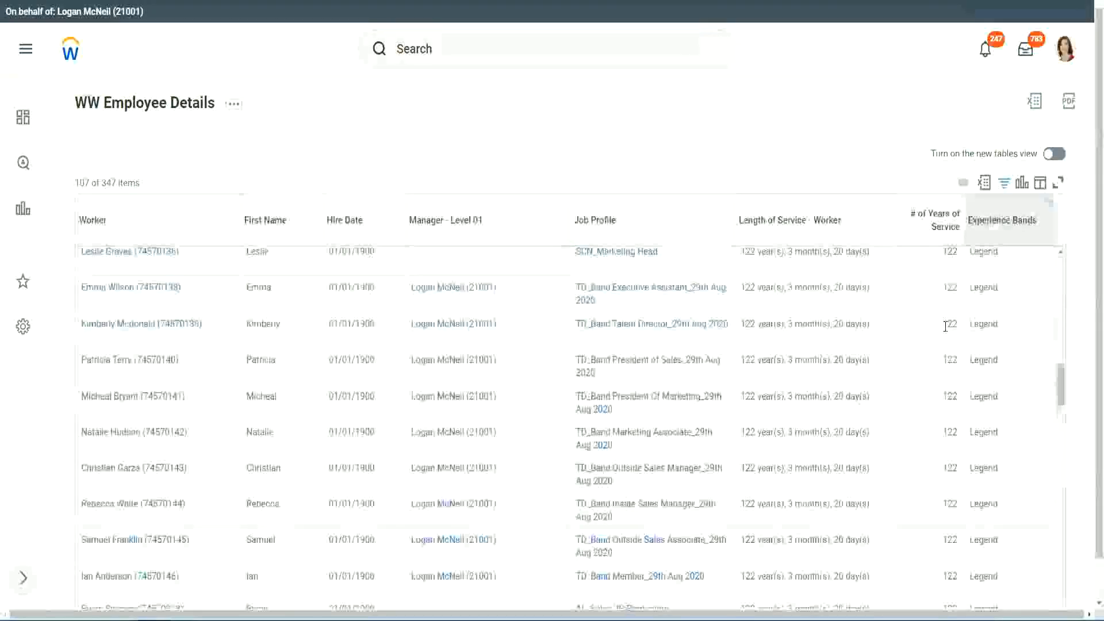
Examine the hire dates and number of years of service of the remaining Legend workers down to the end of the report
scroll(874, 330, down, 10)
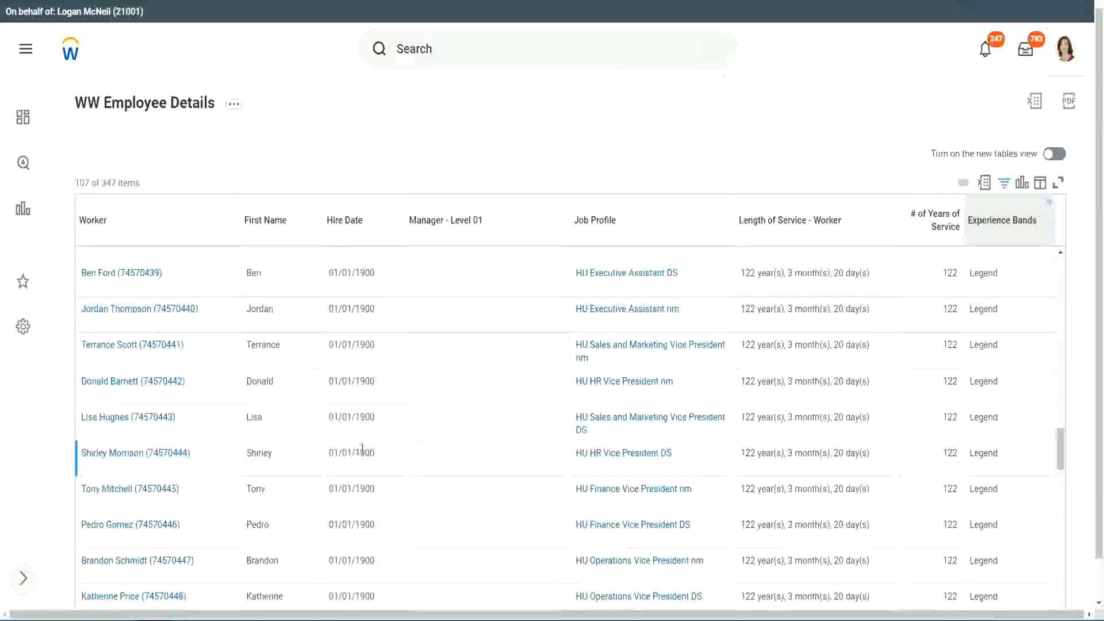
double_click(364, 453)
scroll(939, 432, down, 5)
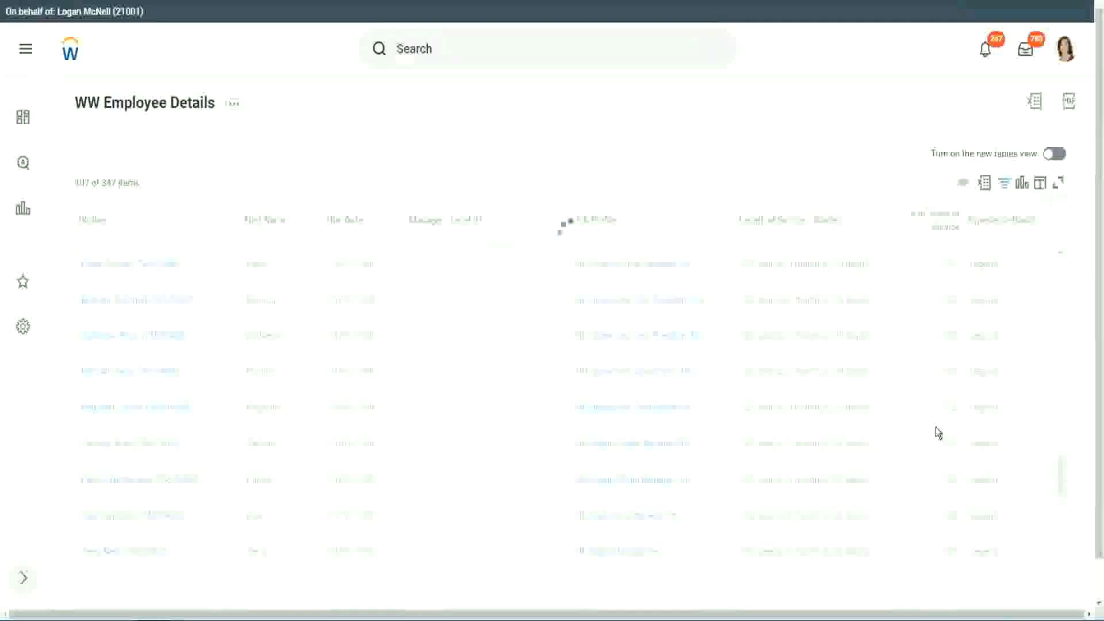
scroll(936, 430, down, 5)
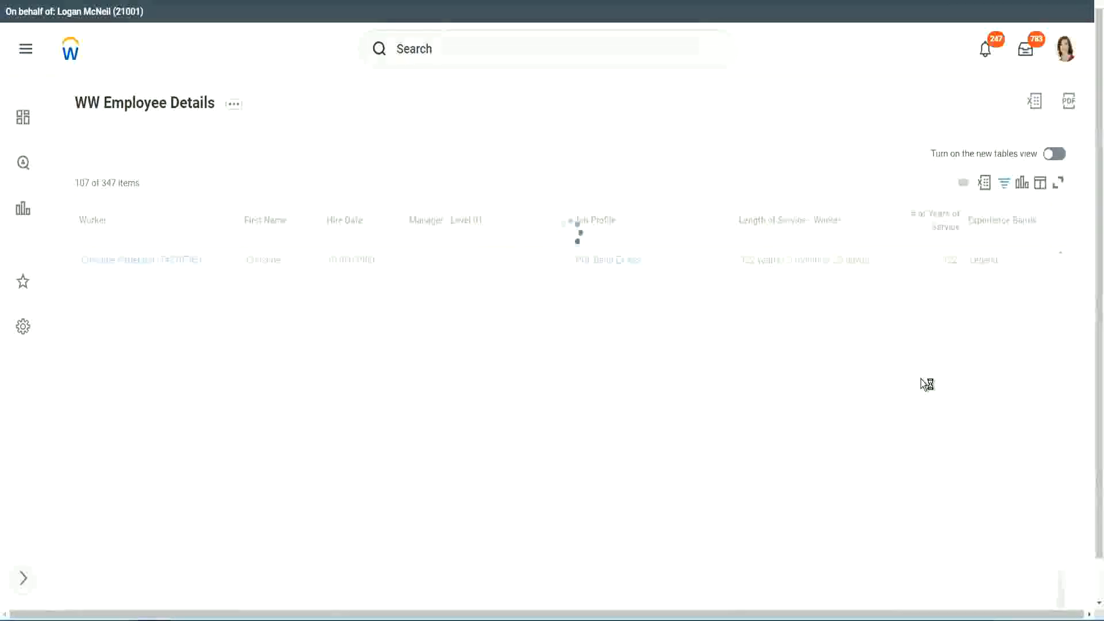
scroll(920, 379, down, 5)
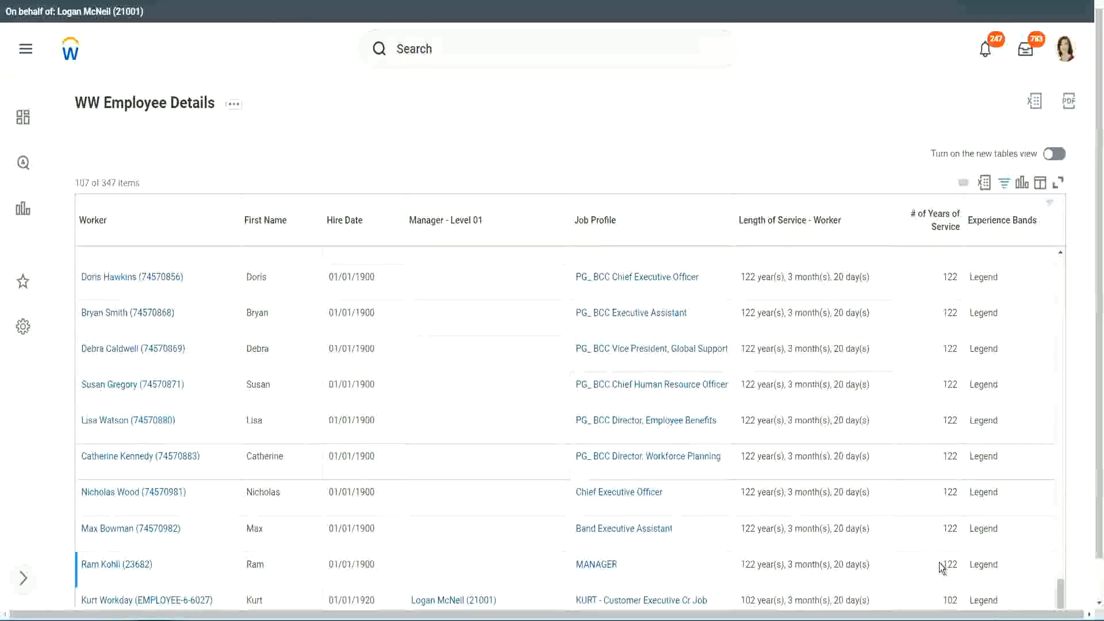
double_click(951, 600)
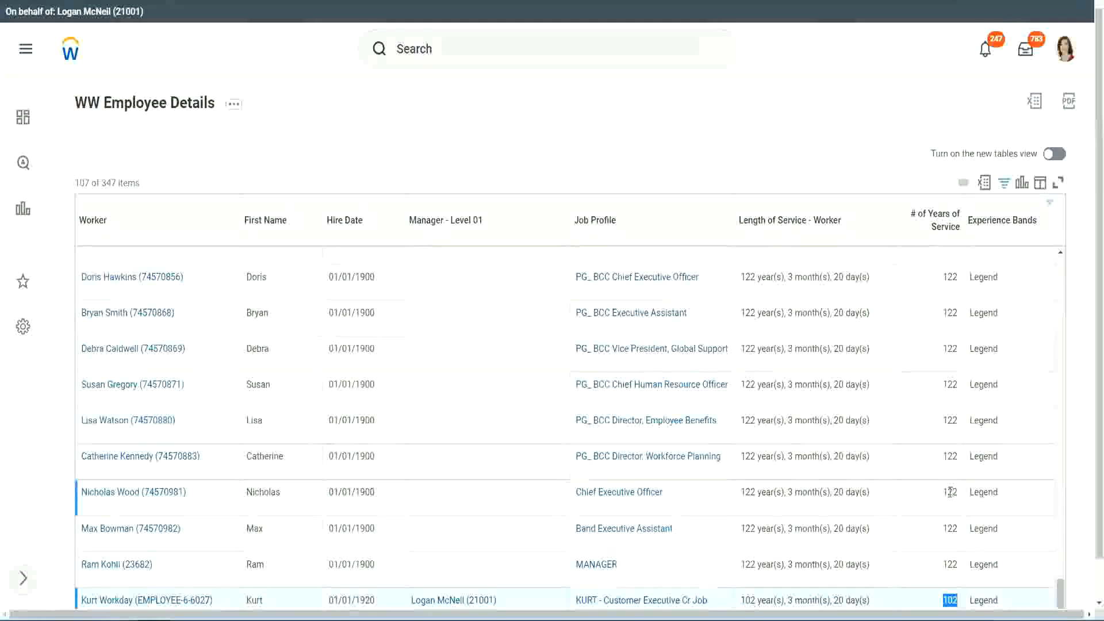
drag(949, 492, 958, 492)
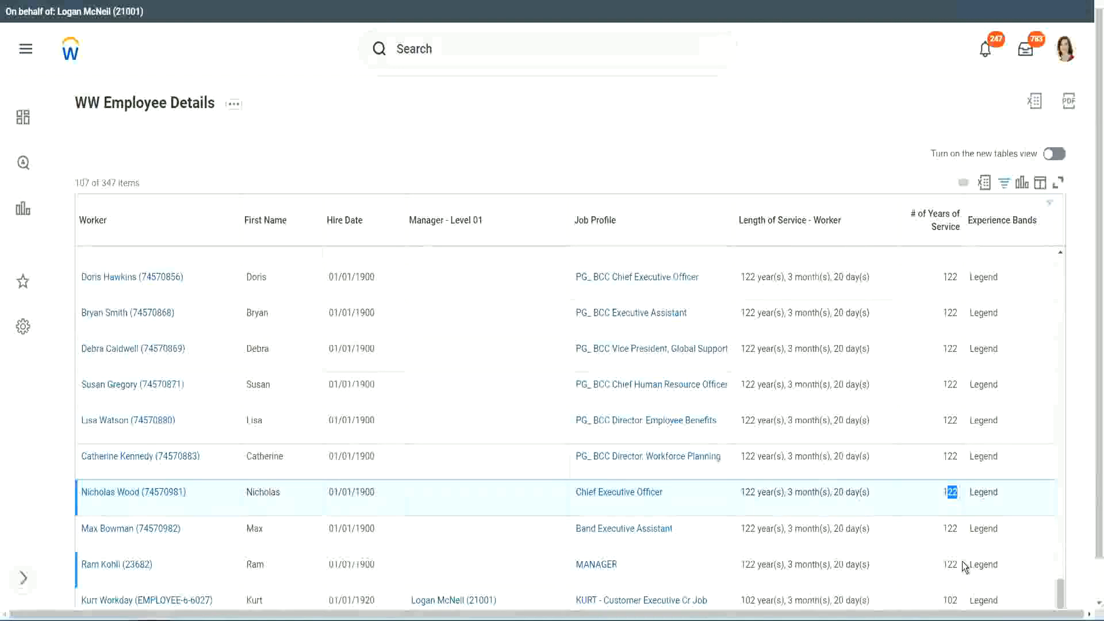
click(926, 460)
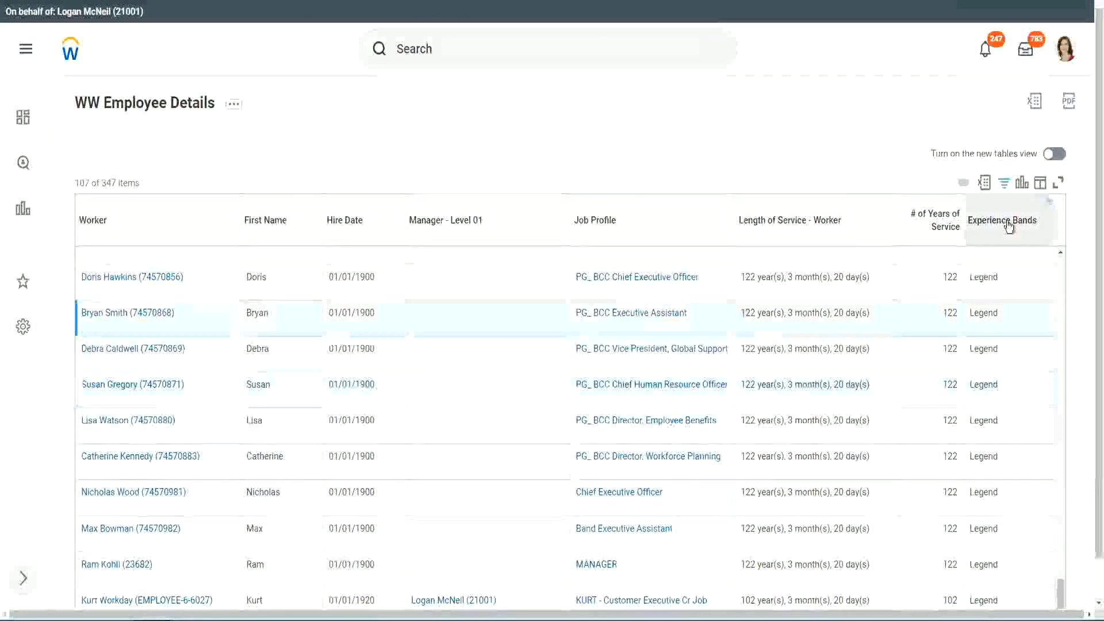
Change the Experience Bands filter value to Experienced, keeping the contains condition, and apply the filter
click(1011, 249)
click(902, 441)
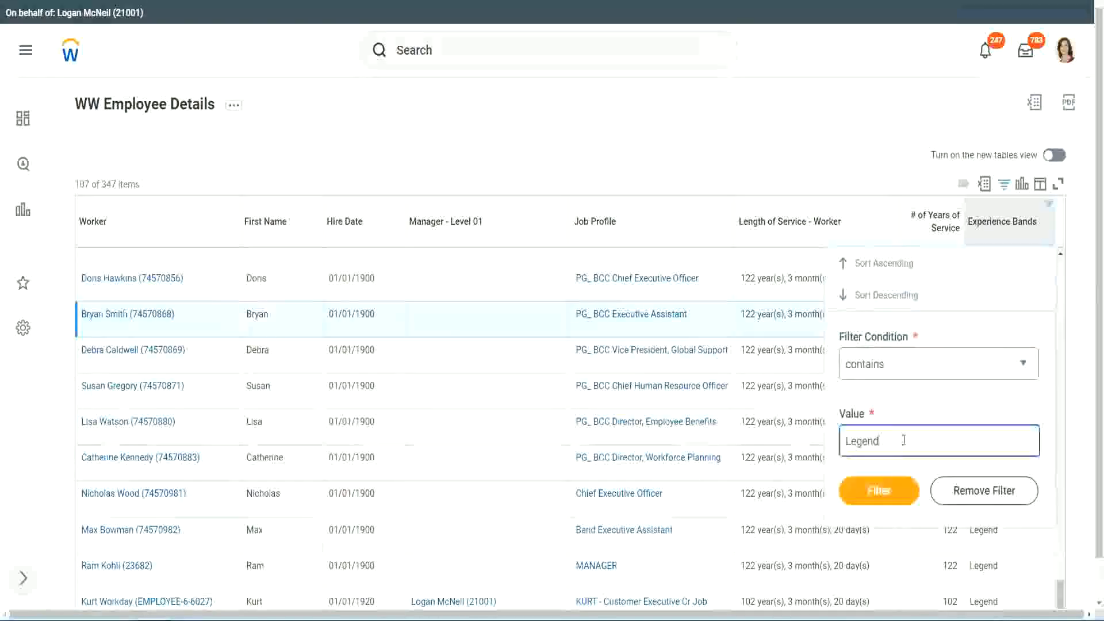
double_click(865, 440)
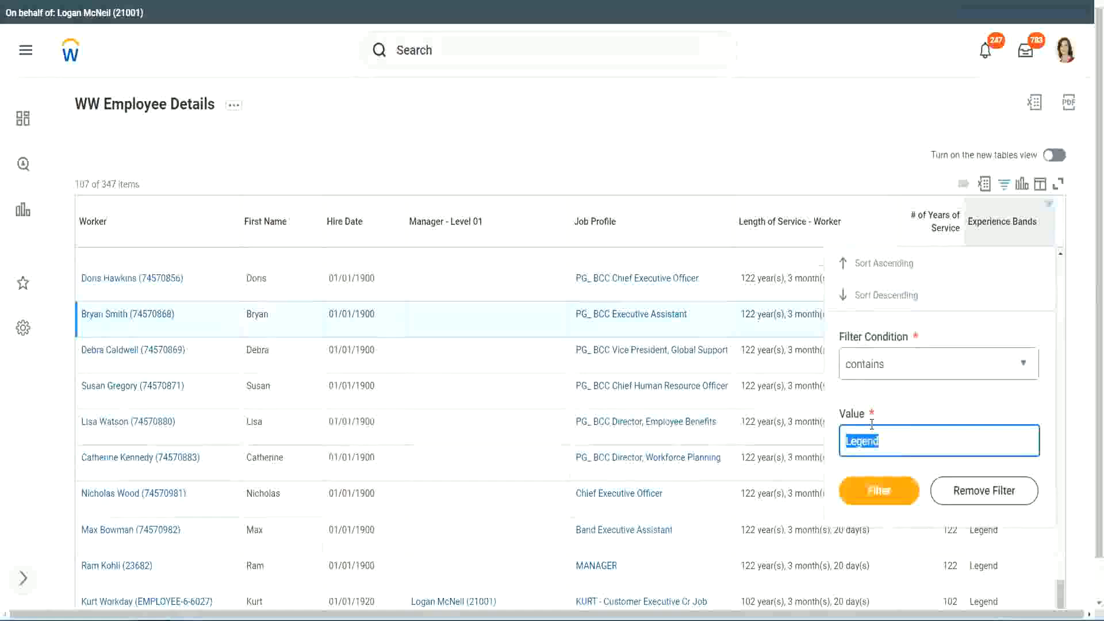
text(Ex)
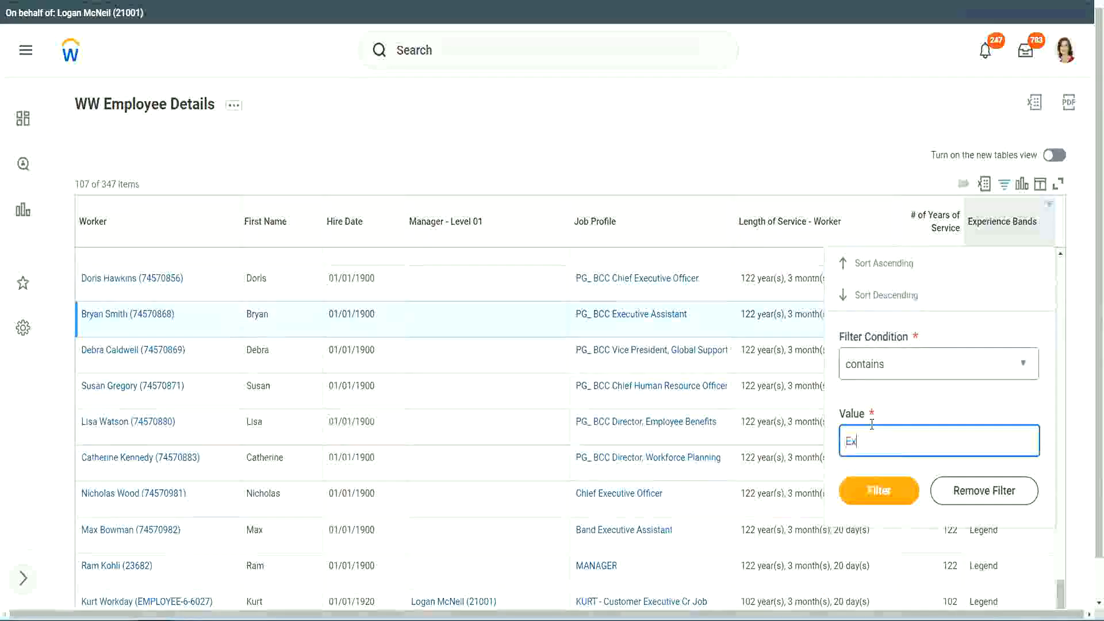
text(perienced)
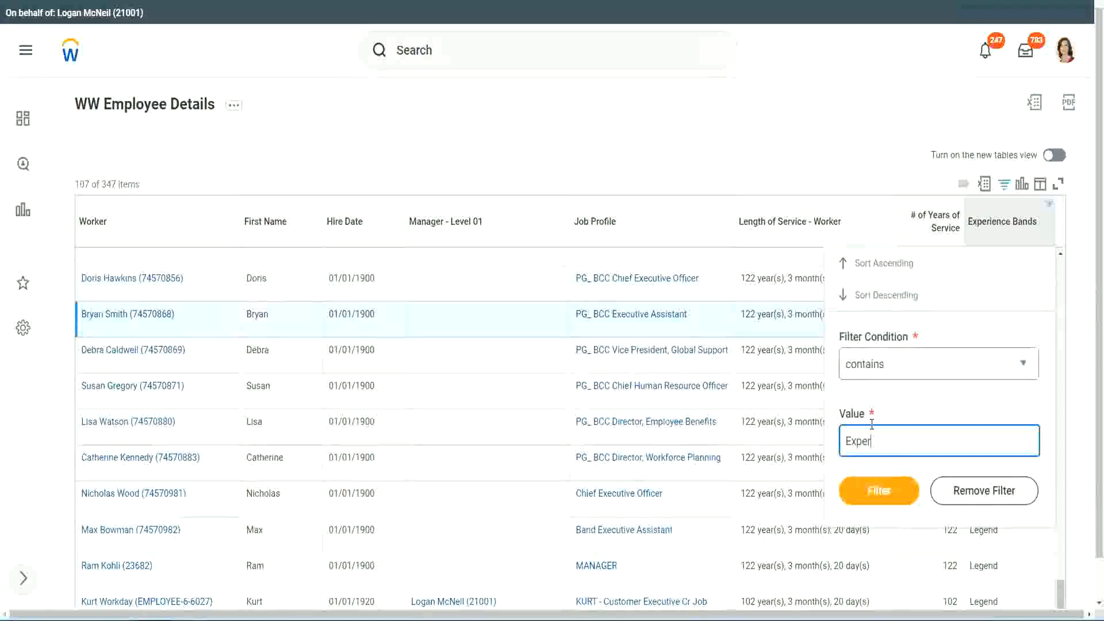
click(878, 494)
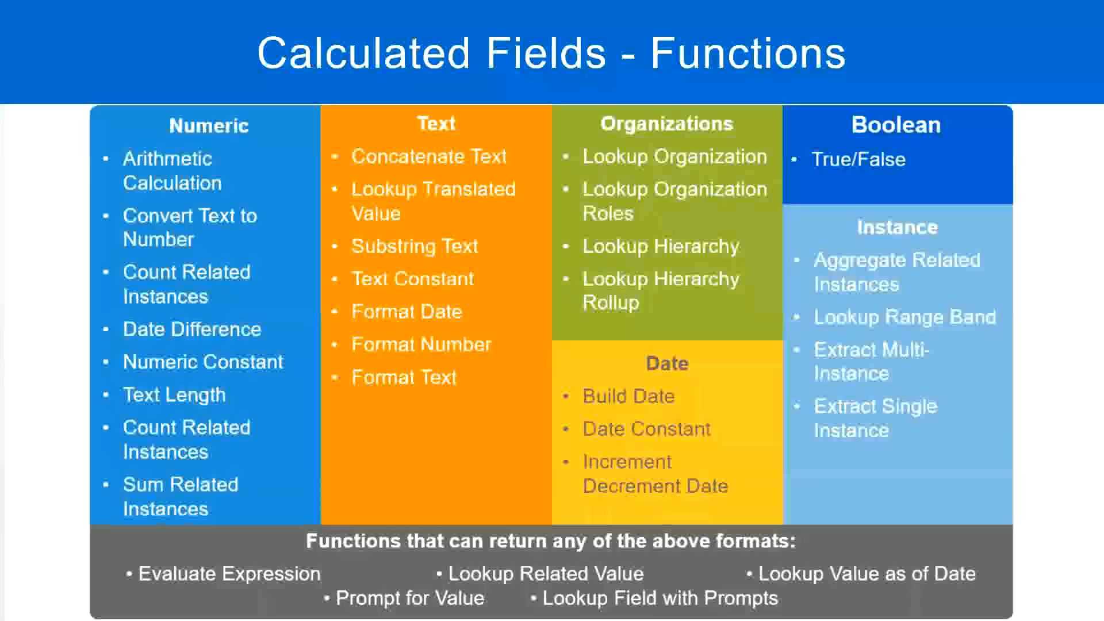
Switch to the Notepad++ notes and check the 8 - 15 years definition of the Experienced band
key(alt+Tab)
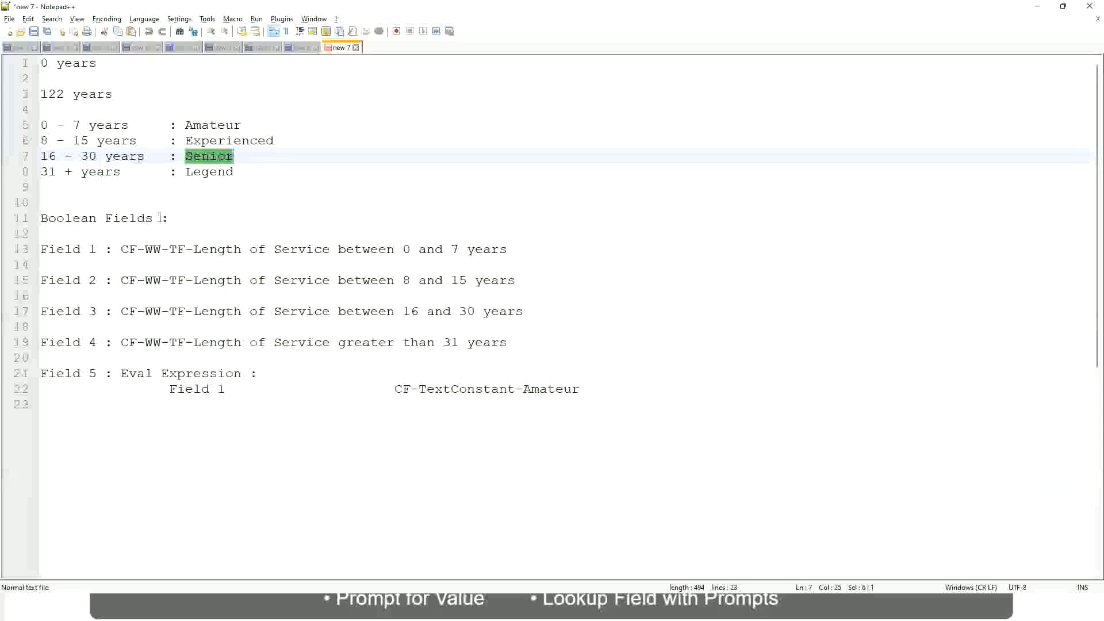
drag(49, 142, 90, 142)
click(90, 142)
click(127, 142)
Return to the Workday report and compare the number of years of service with the Experienced band for the filtered workers
key(alt+Tab)
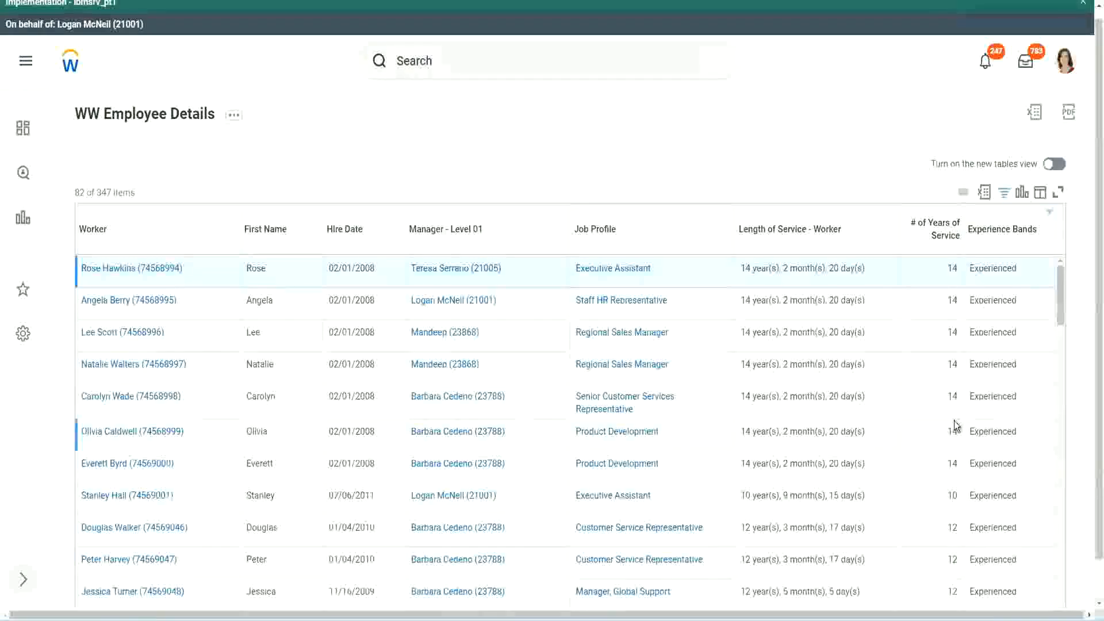
scroll(955, 426, down, 5)
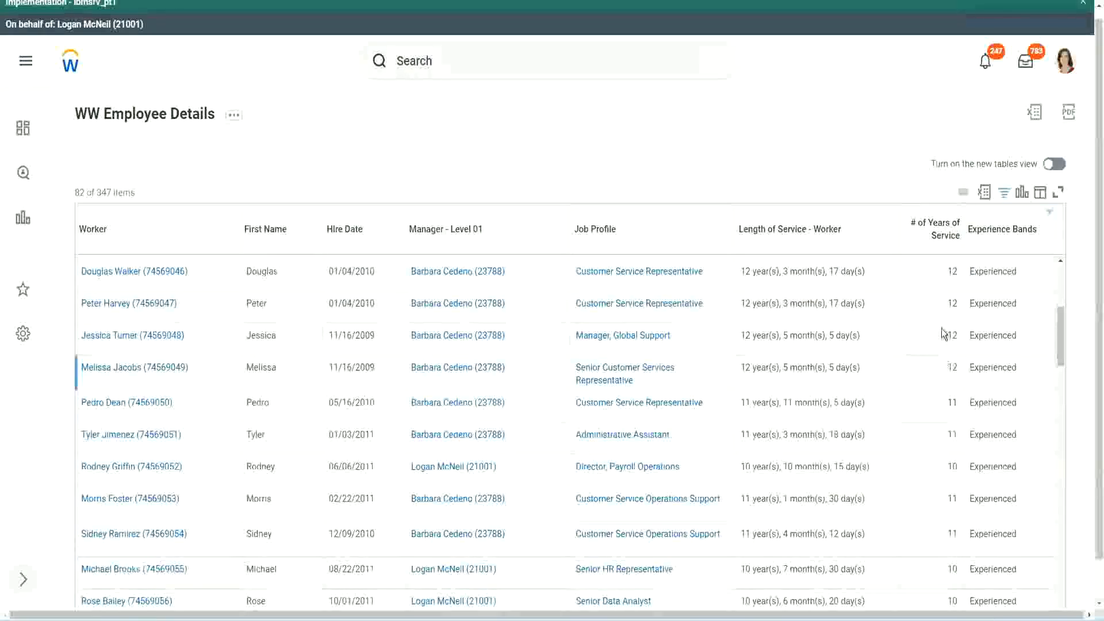
double_click(952, 304)
double_click(993, 304)
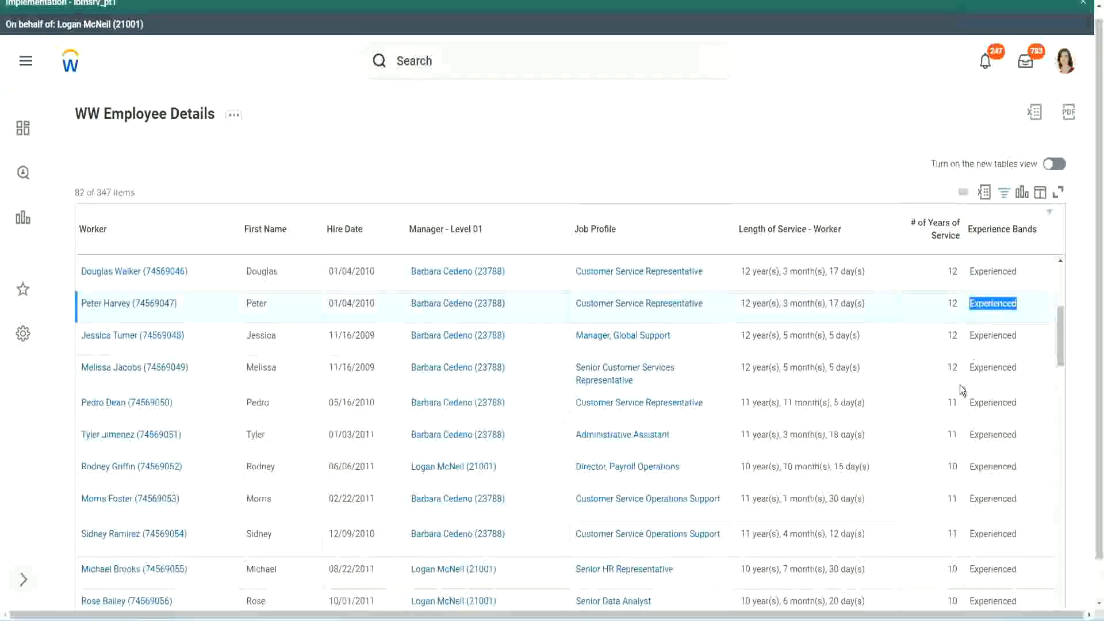
scroll(956, 402, down, 2)
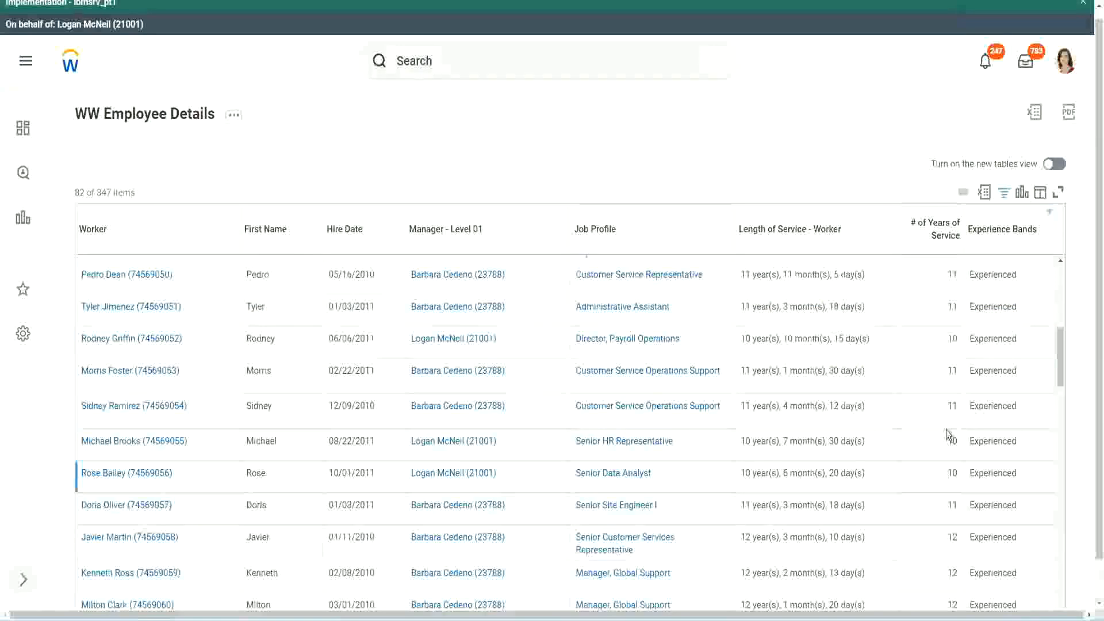
click(952, 407)
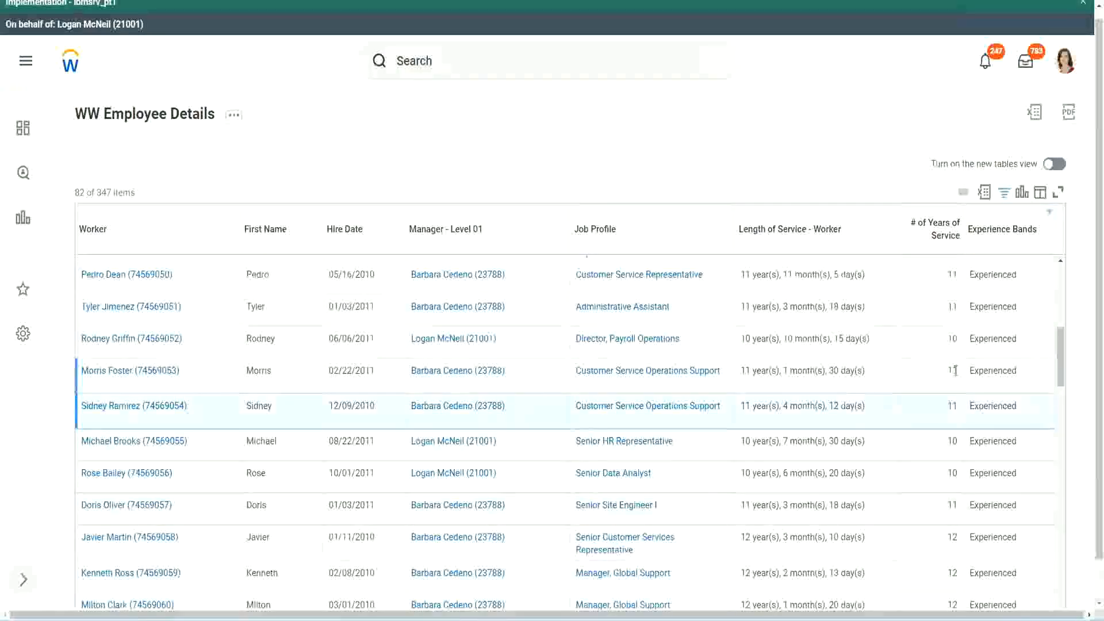
click(1005, 368)
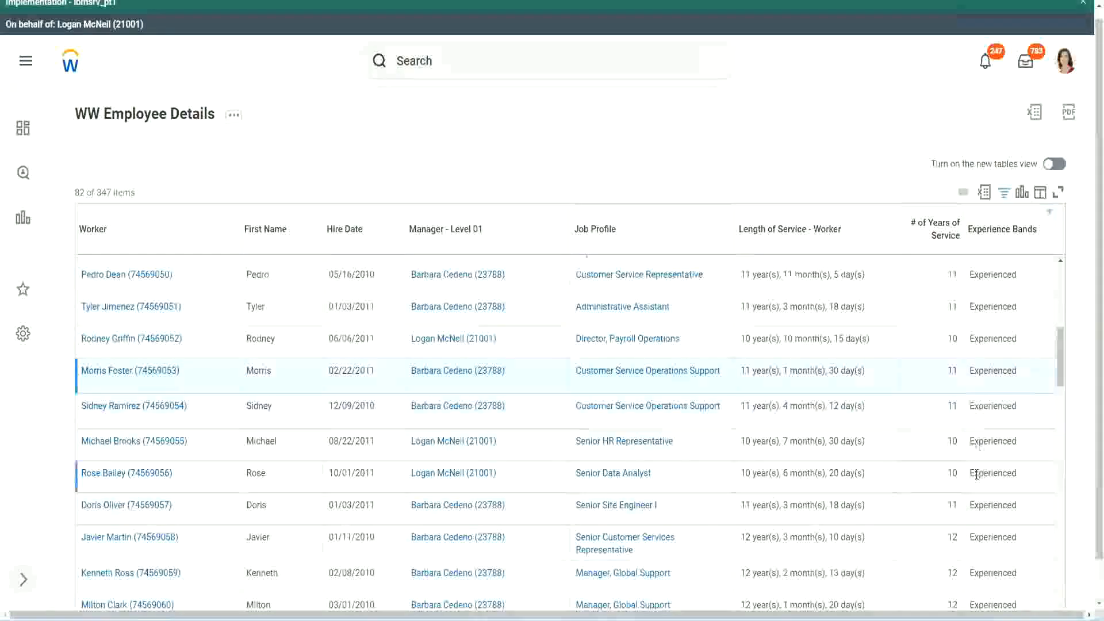
scroll(977, 474, down, 8)
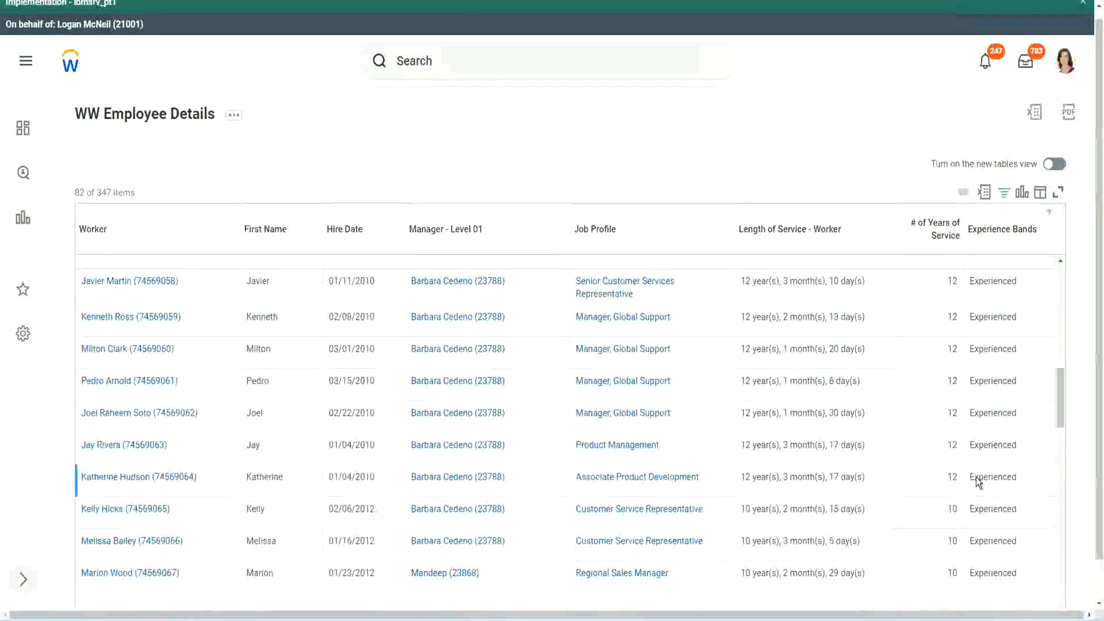